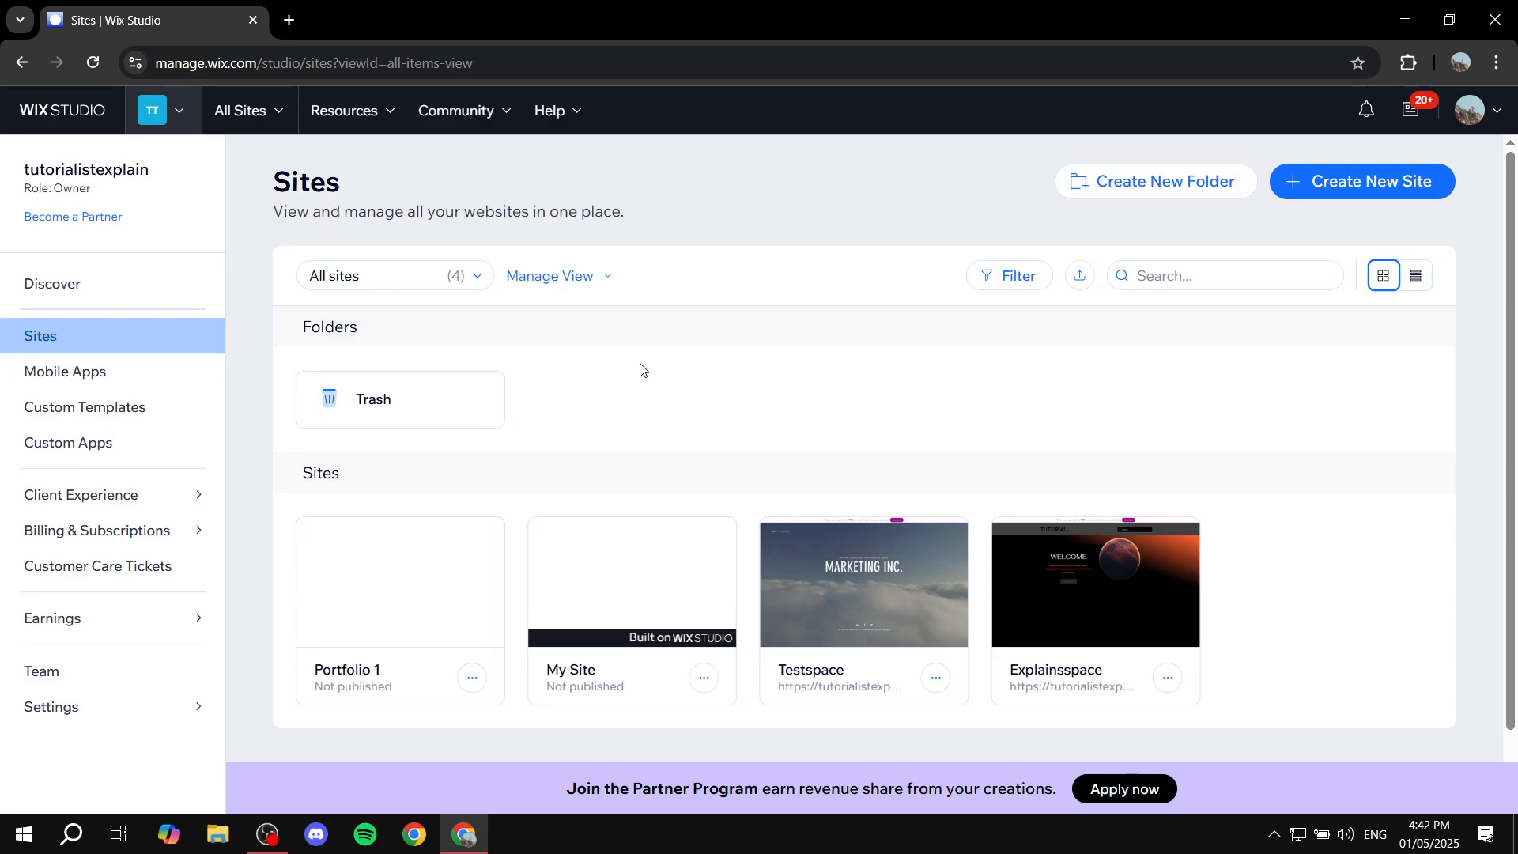
Open the dashboard of the Portfolio 1 site.
mouse_move(398, 574)
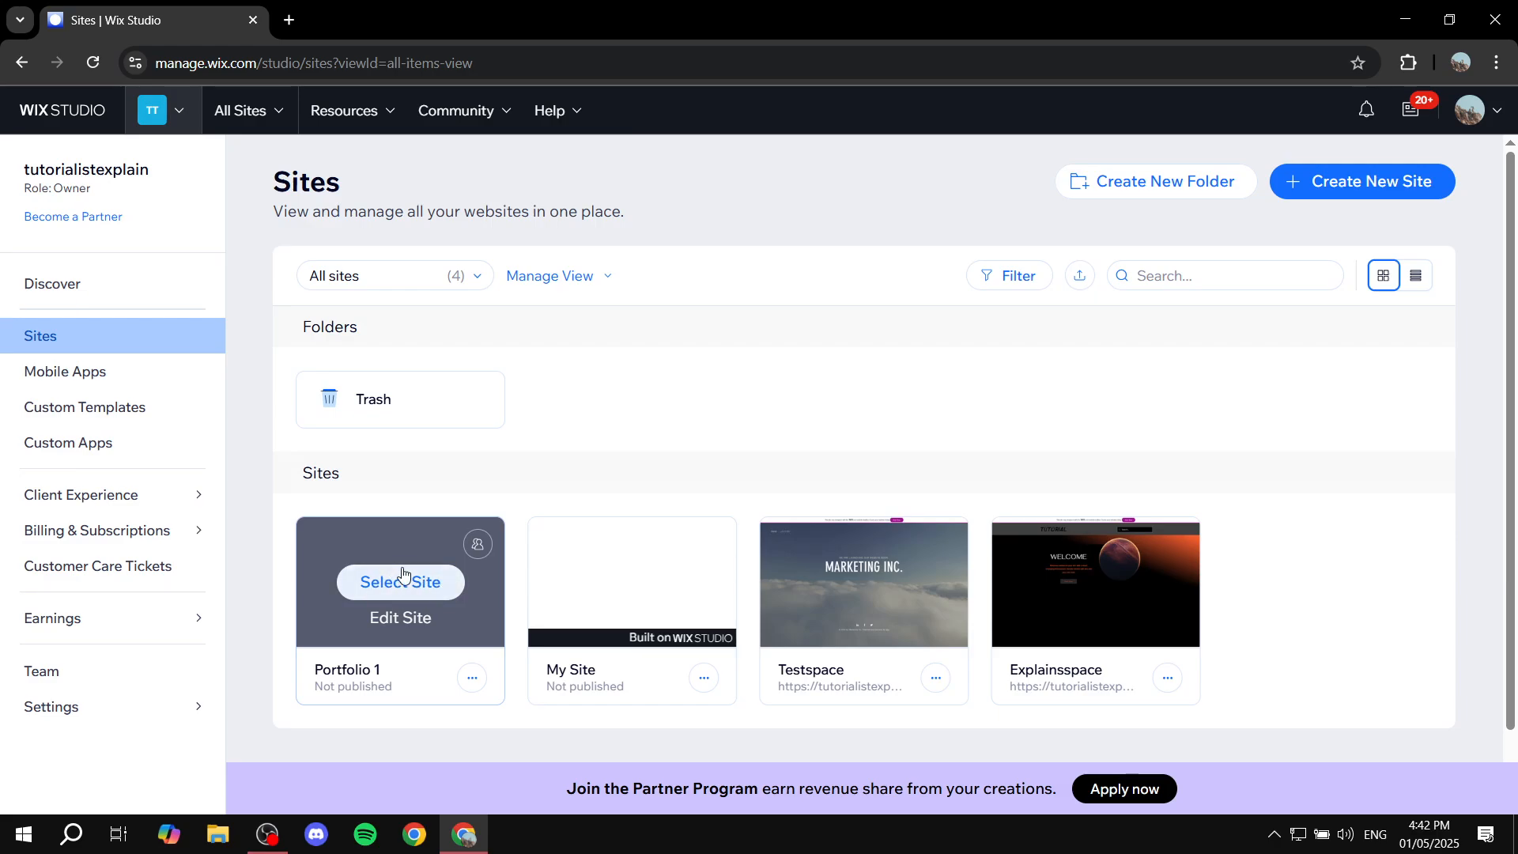
mouse_move(897, 581)
click(416, 582)
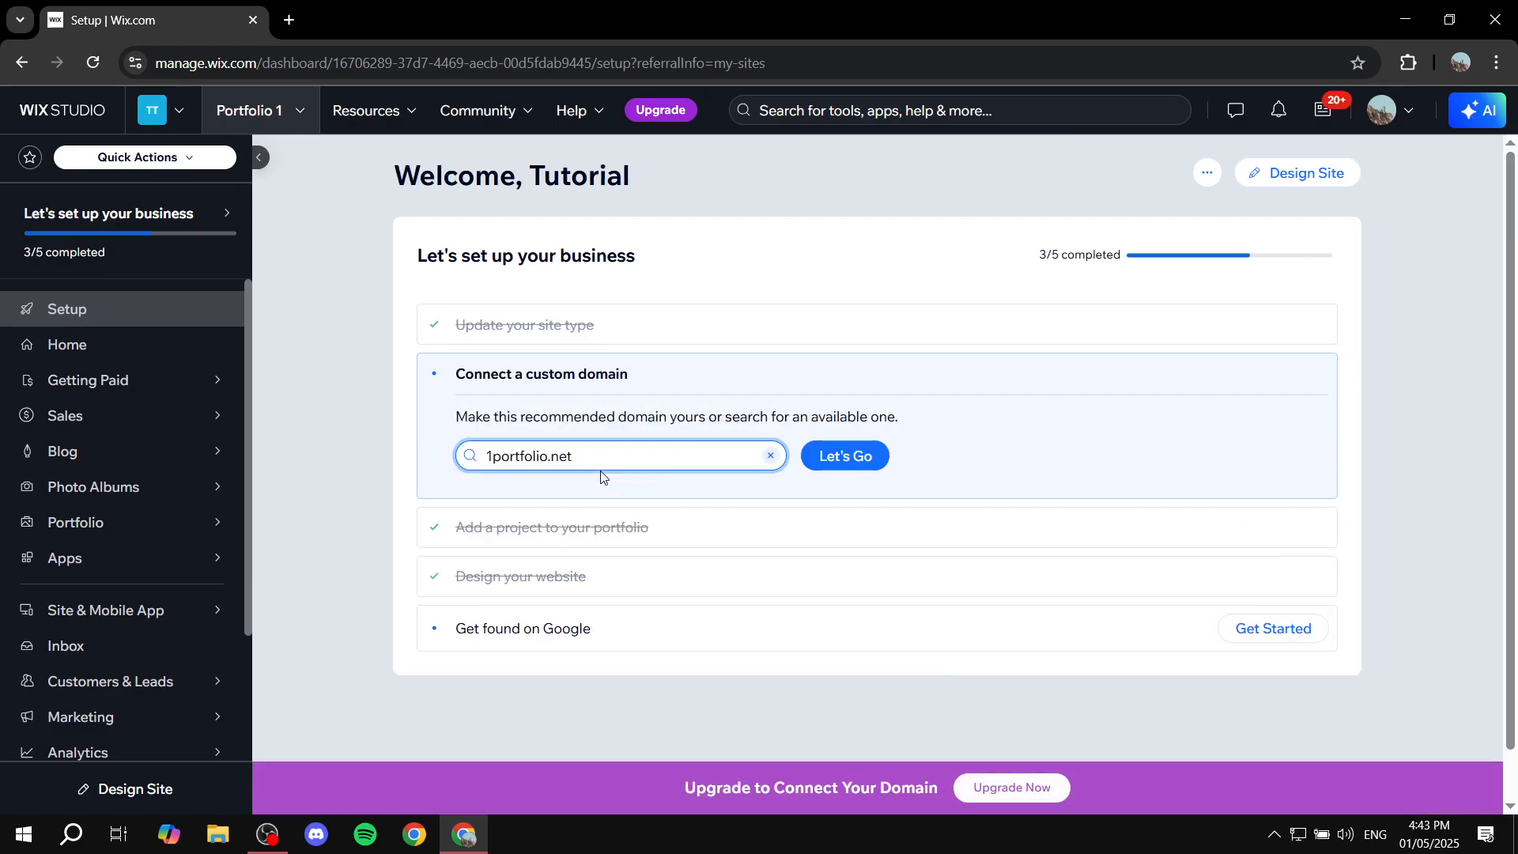
click(382, 473)
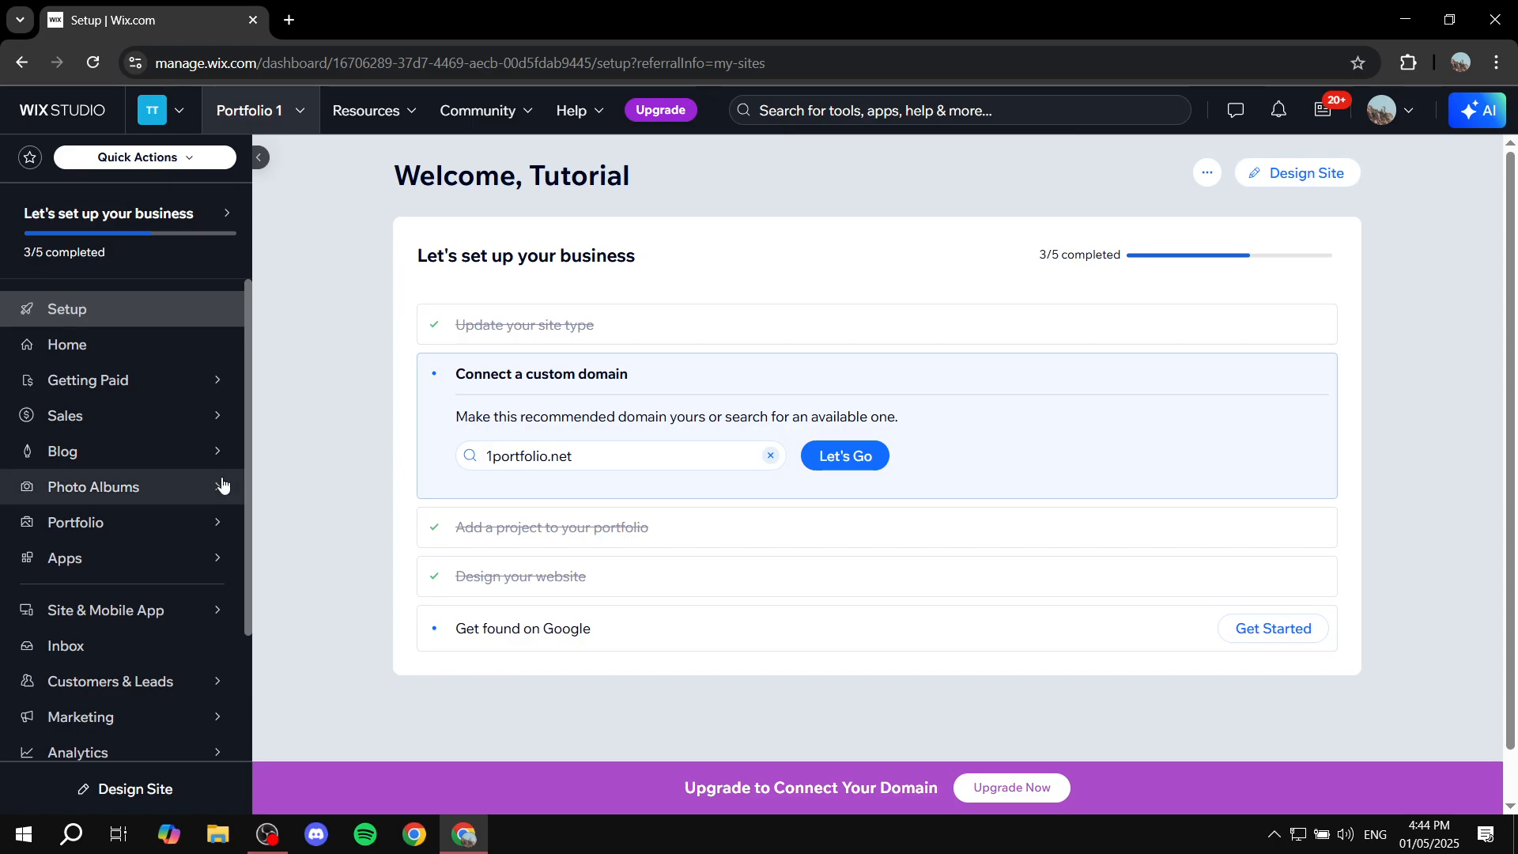
Open the Roles & permissions page in the general settings of the Portfolio 1 site.
scroll(197, 518, down, 2)
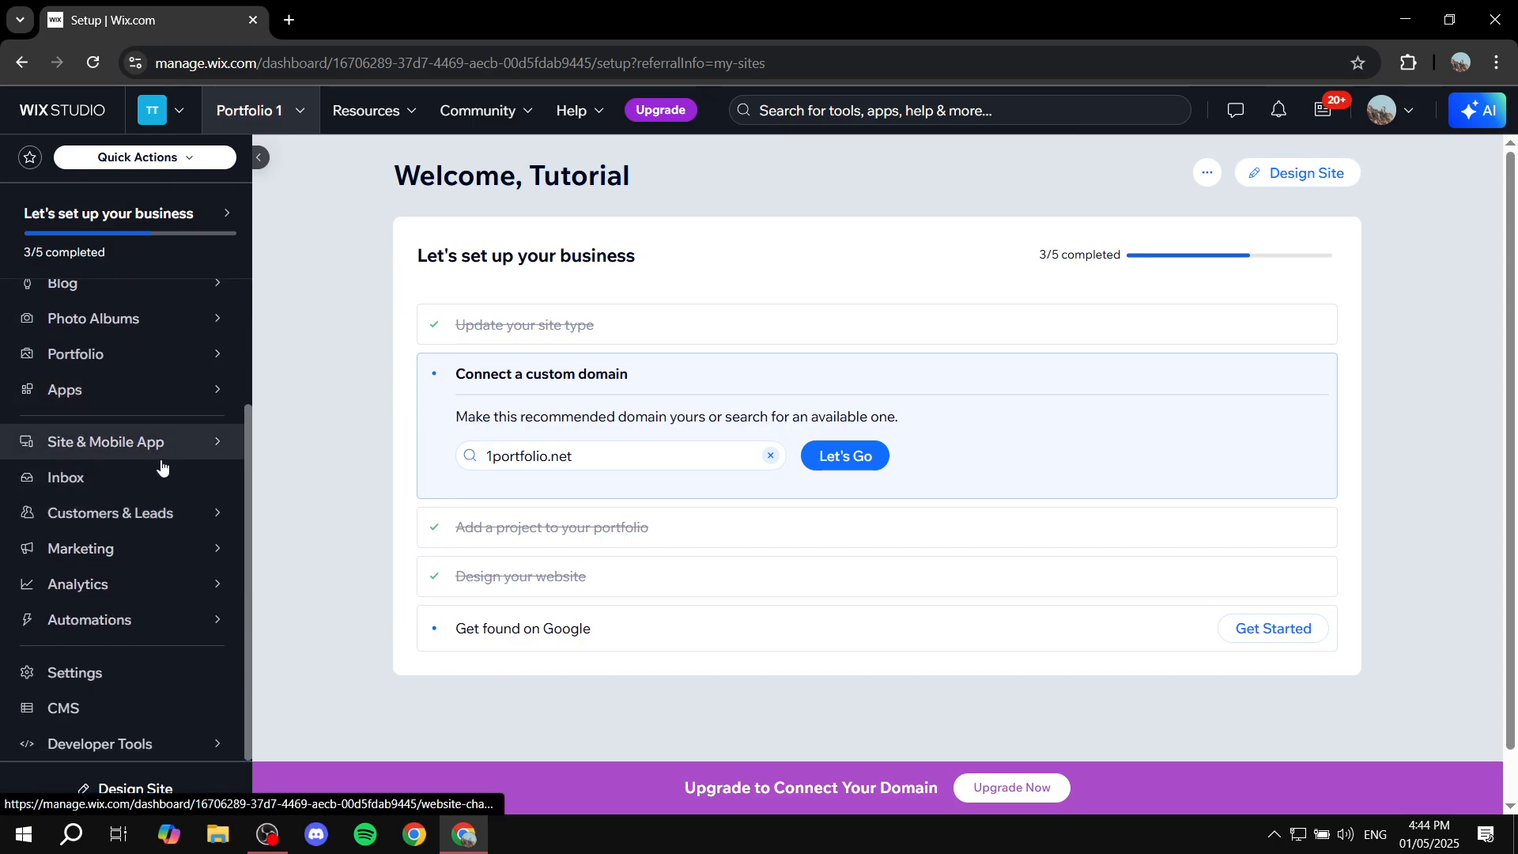
click(96, 669)
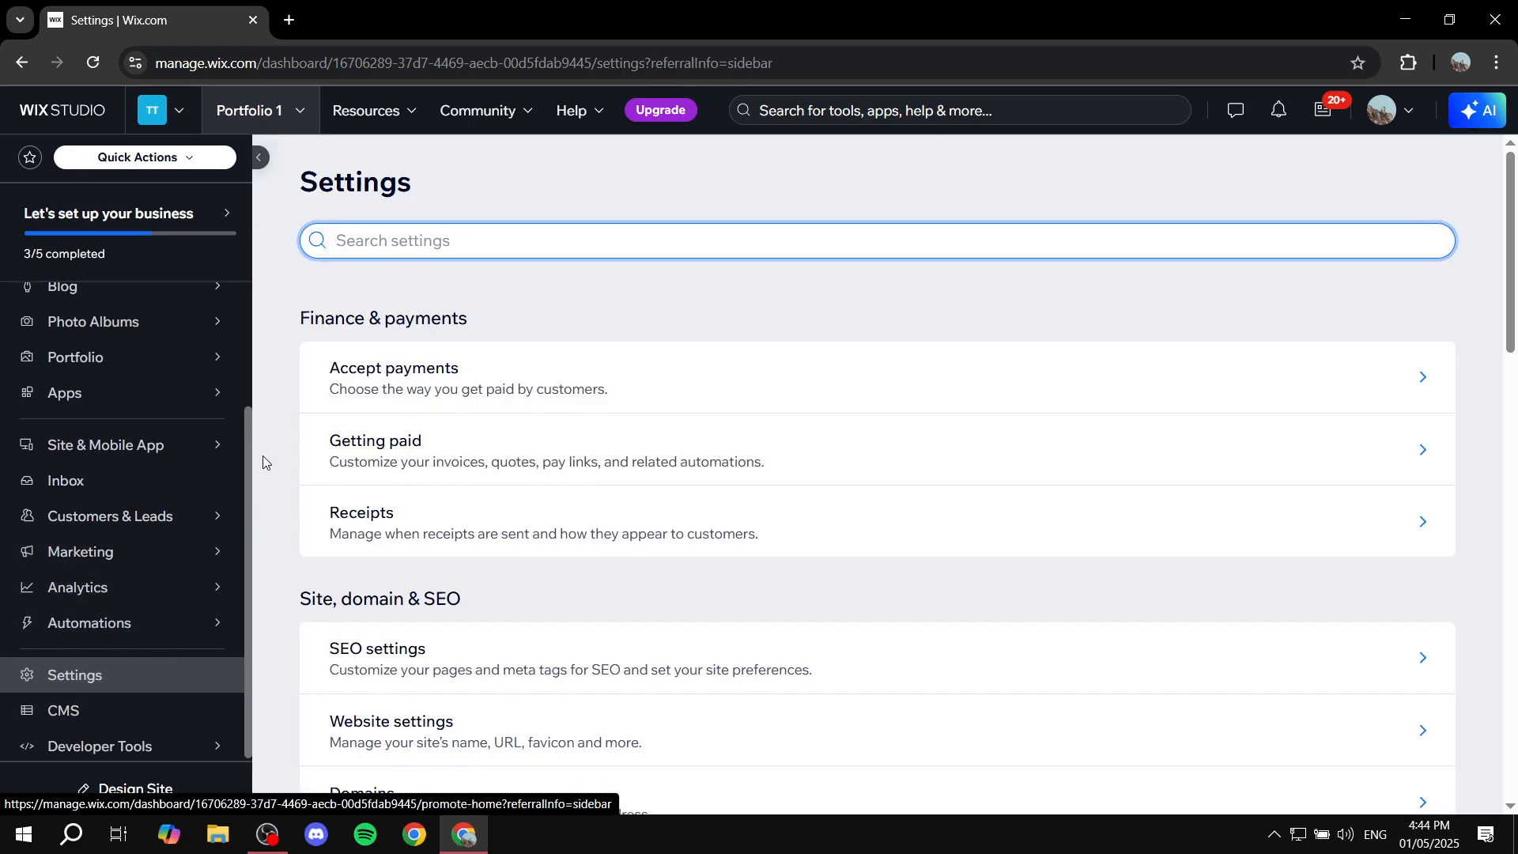
scroll(287, 429, down, 2)
scroll(288, 429, down, 7)
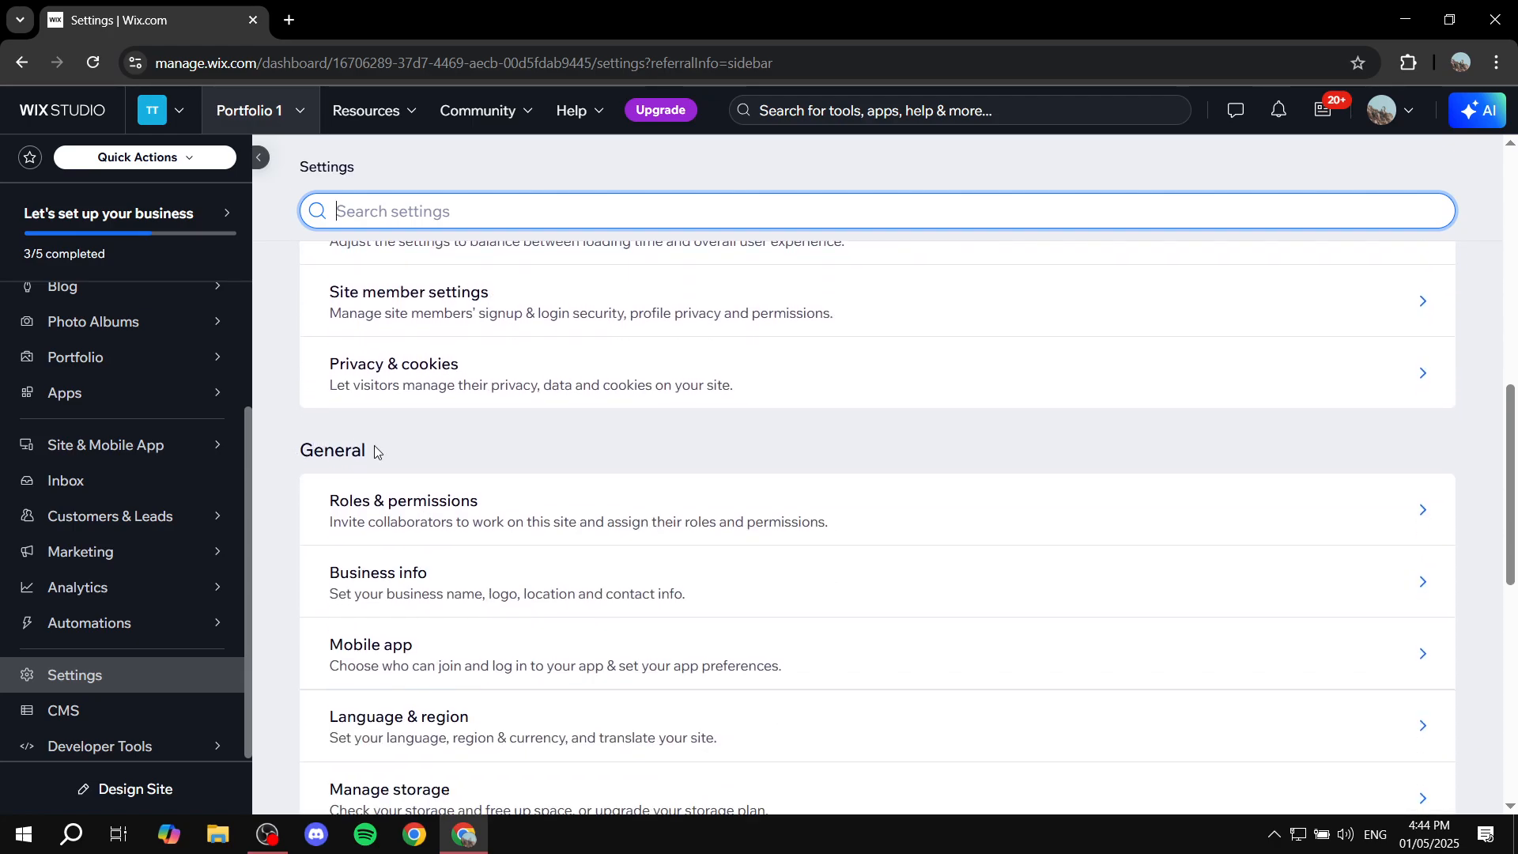
drag(291, 451, 415, 446)
click(416, 446)
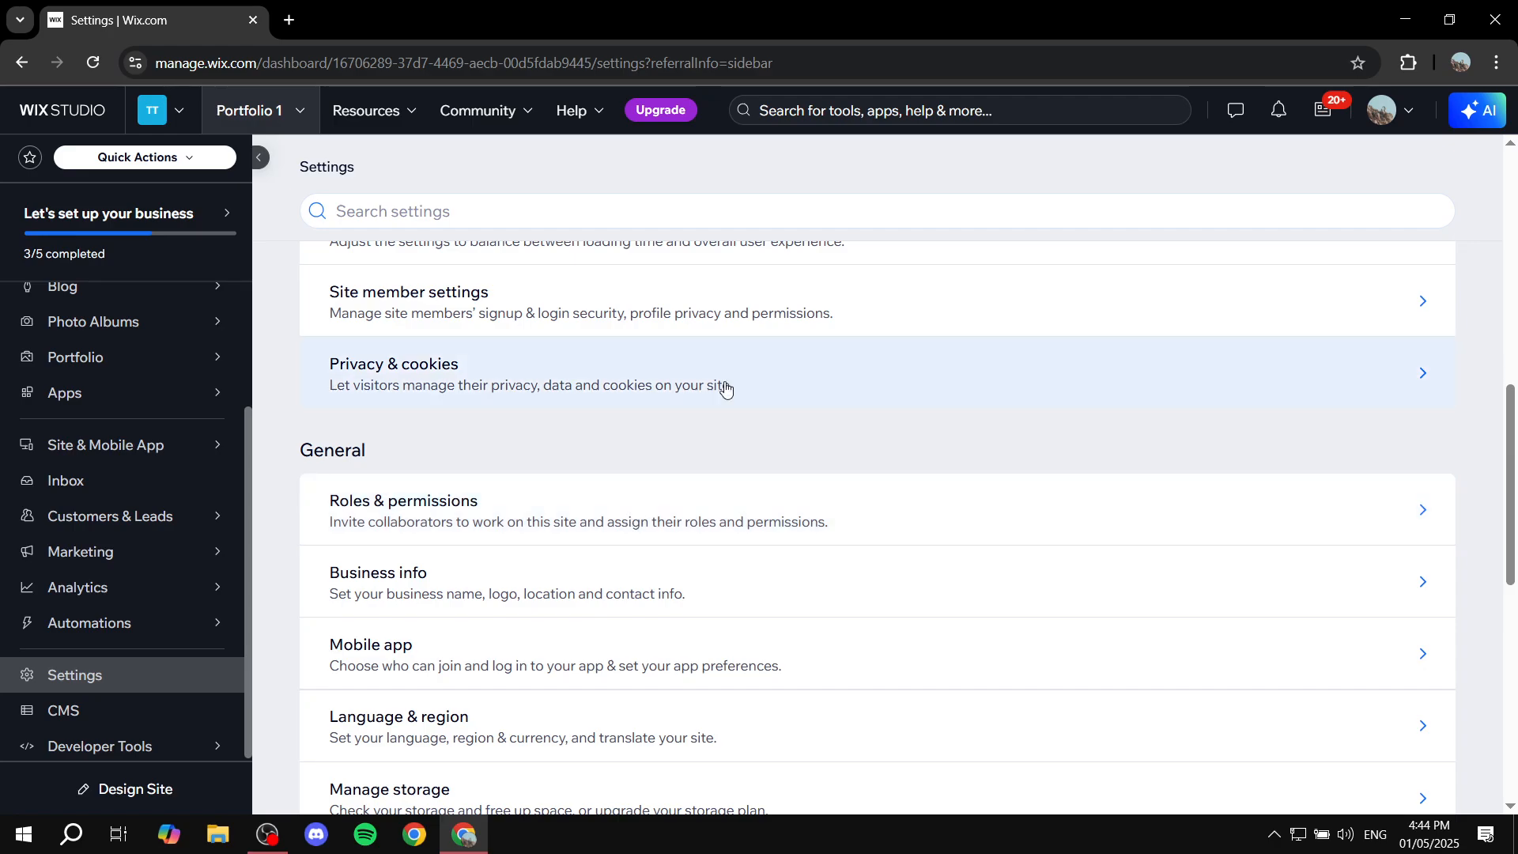
click(403, 214)
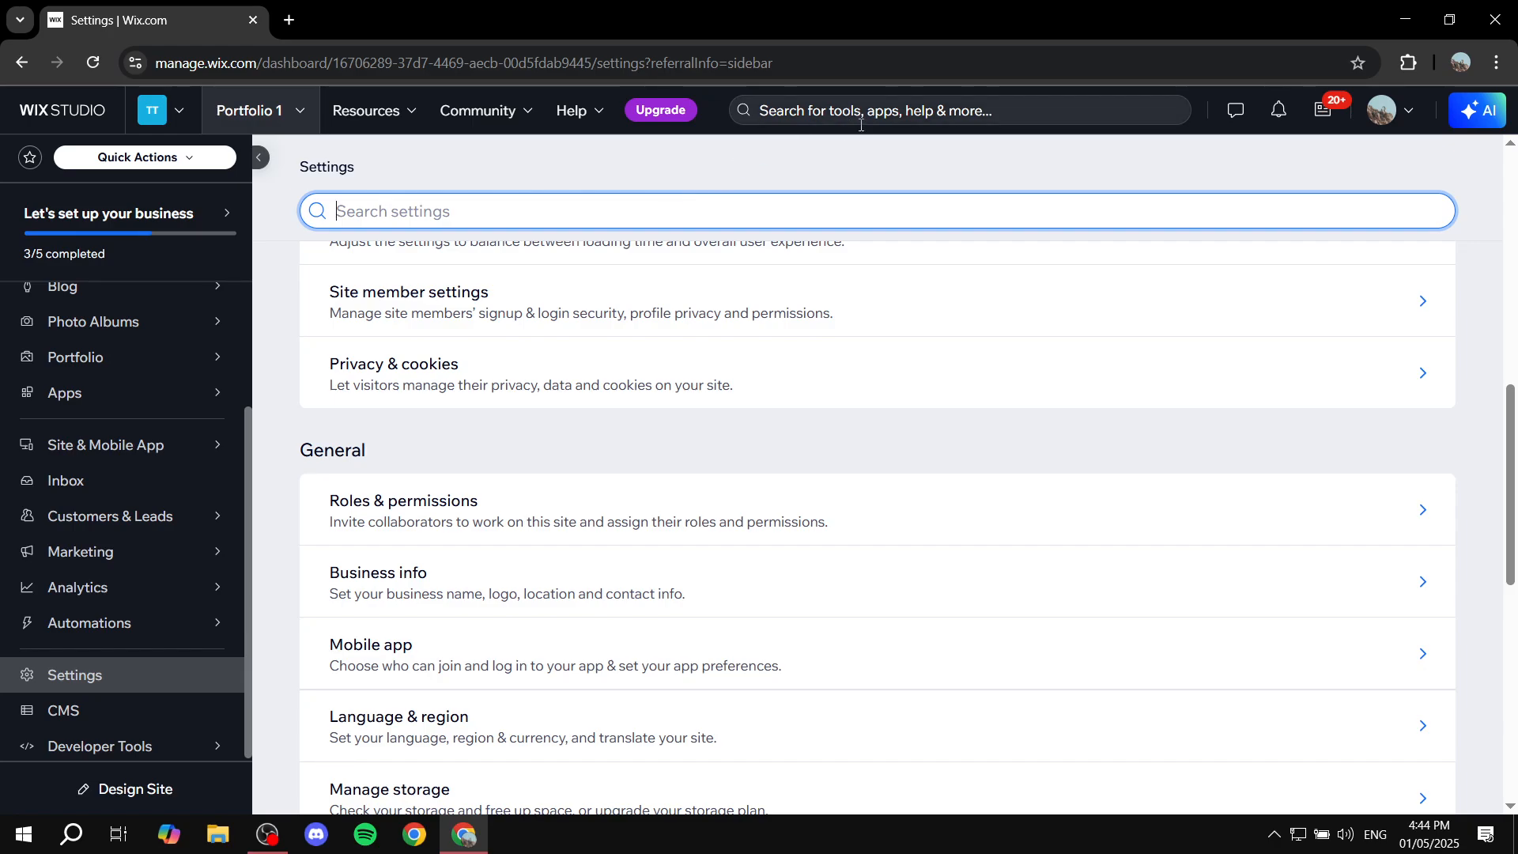
click(427, 498)
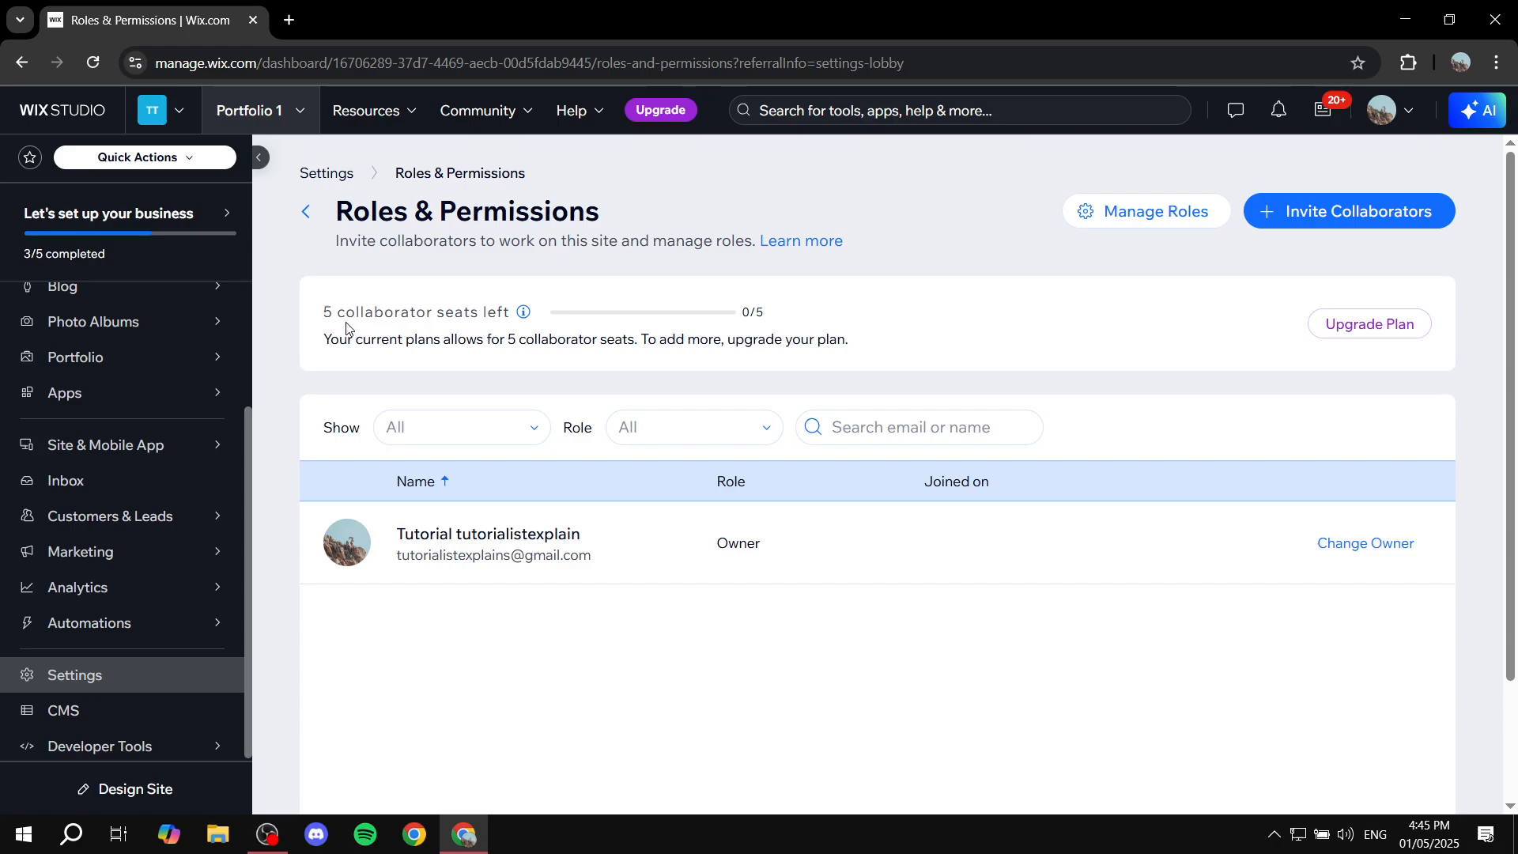
Check the available collaborator seats, open the form for inviting site collaborators and check its email limit.
drag(320, 317, 523, 312)
click(686, 320)
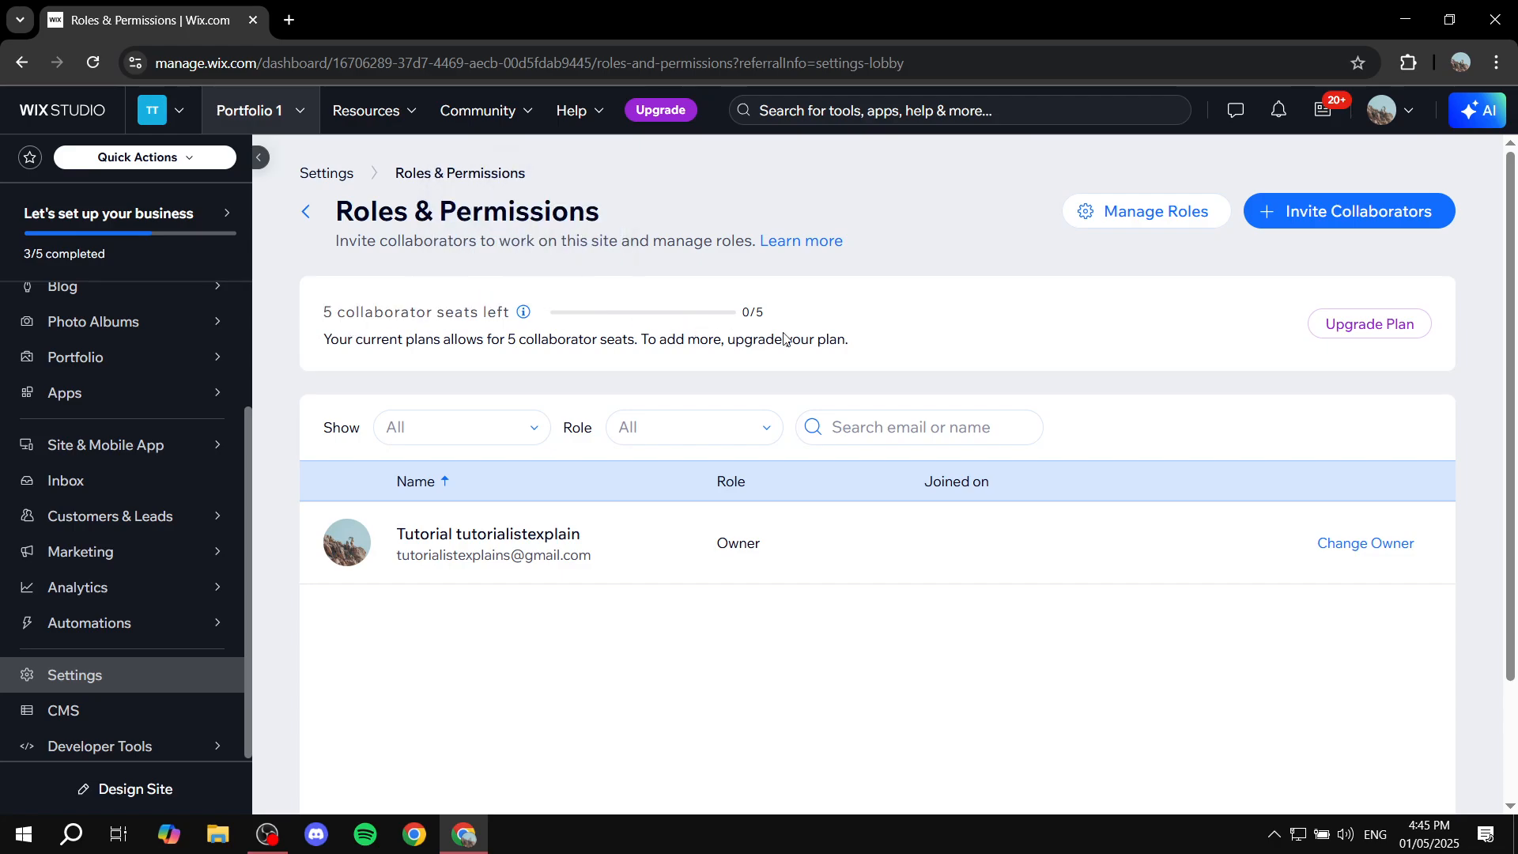
click(1363, 212)
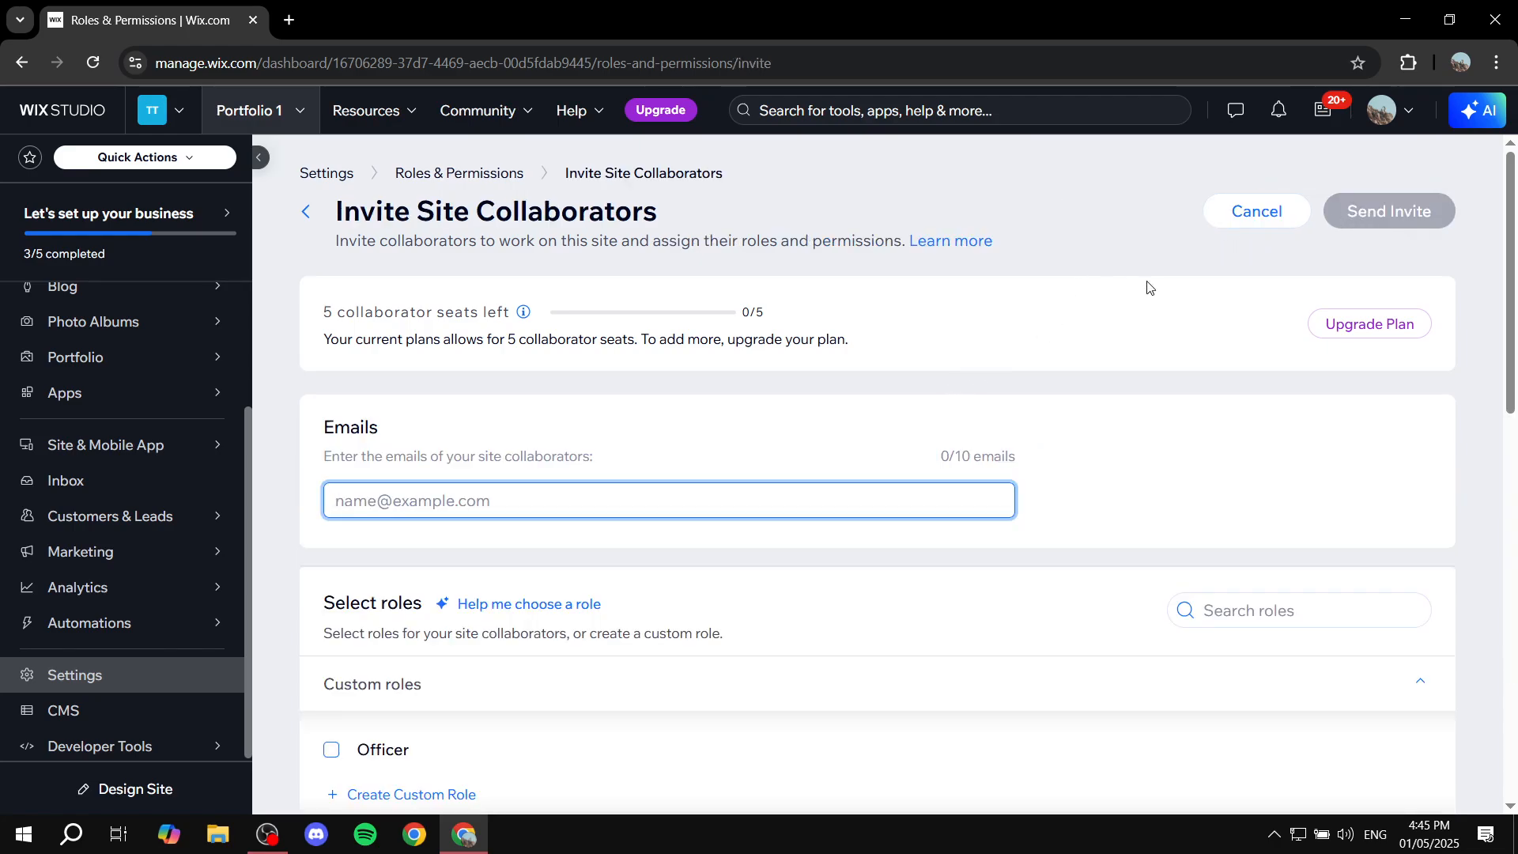
scroll(1125, 312, down, 1)
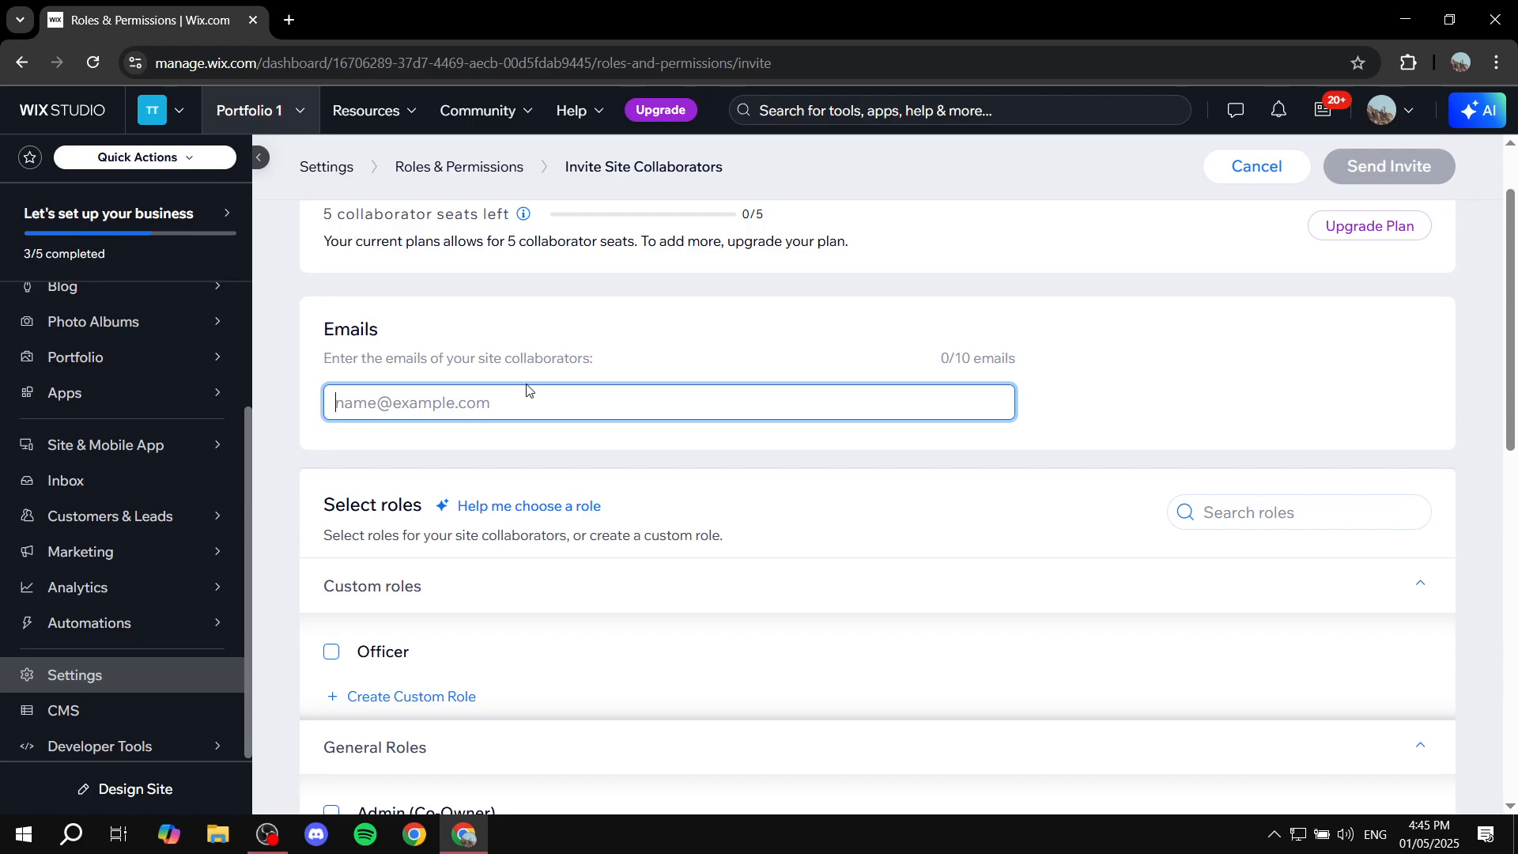
drag(907, 368, 1061, 357)
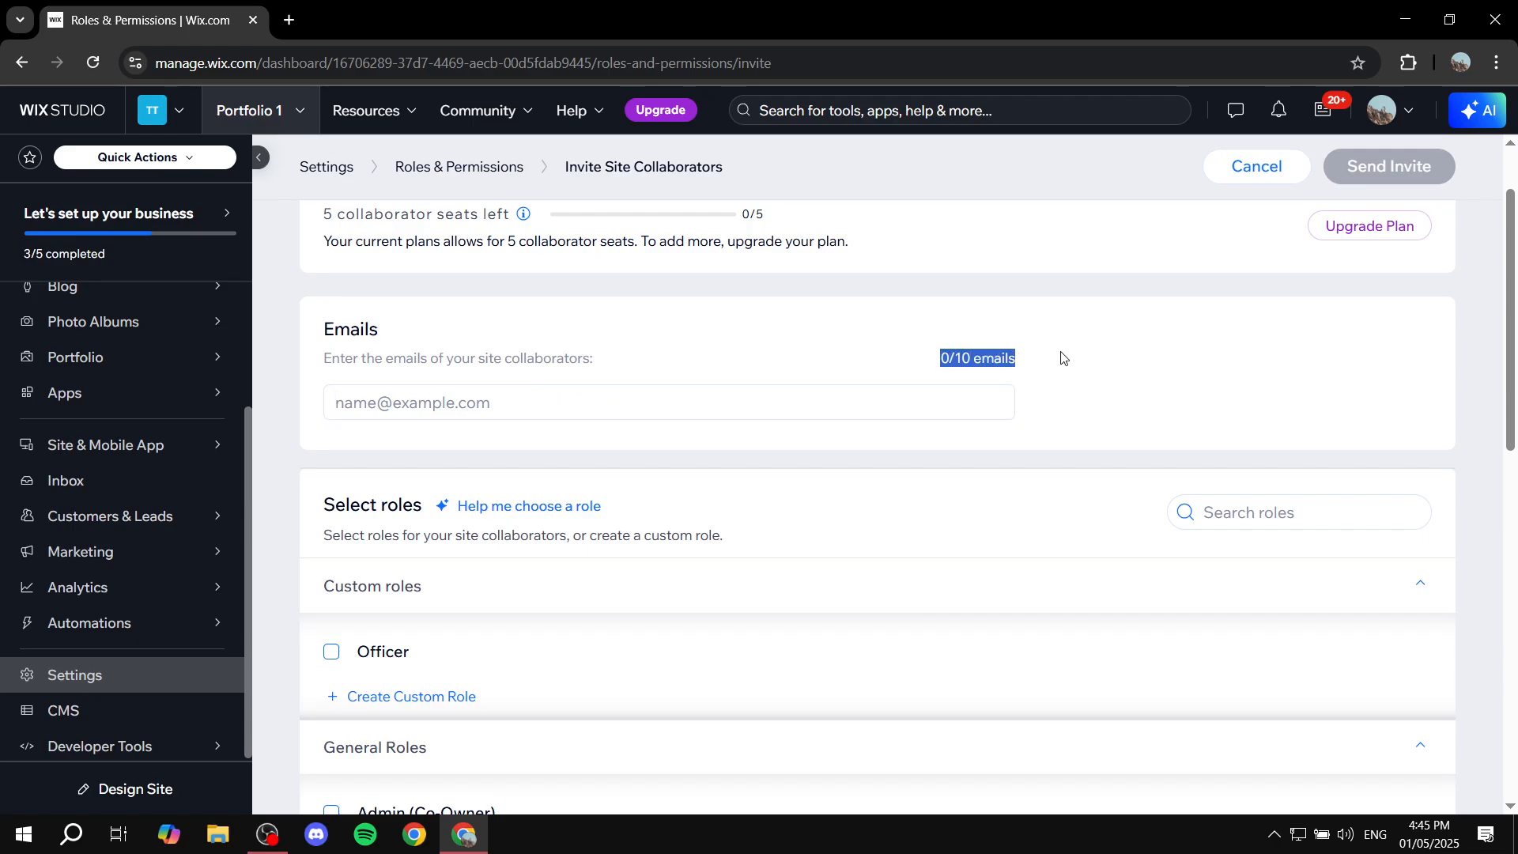
click(1054, 357)
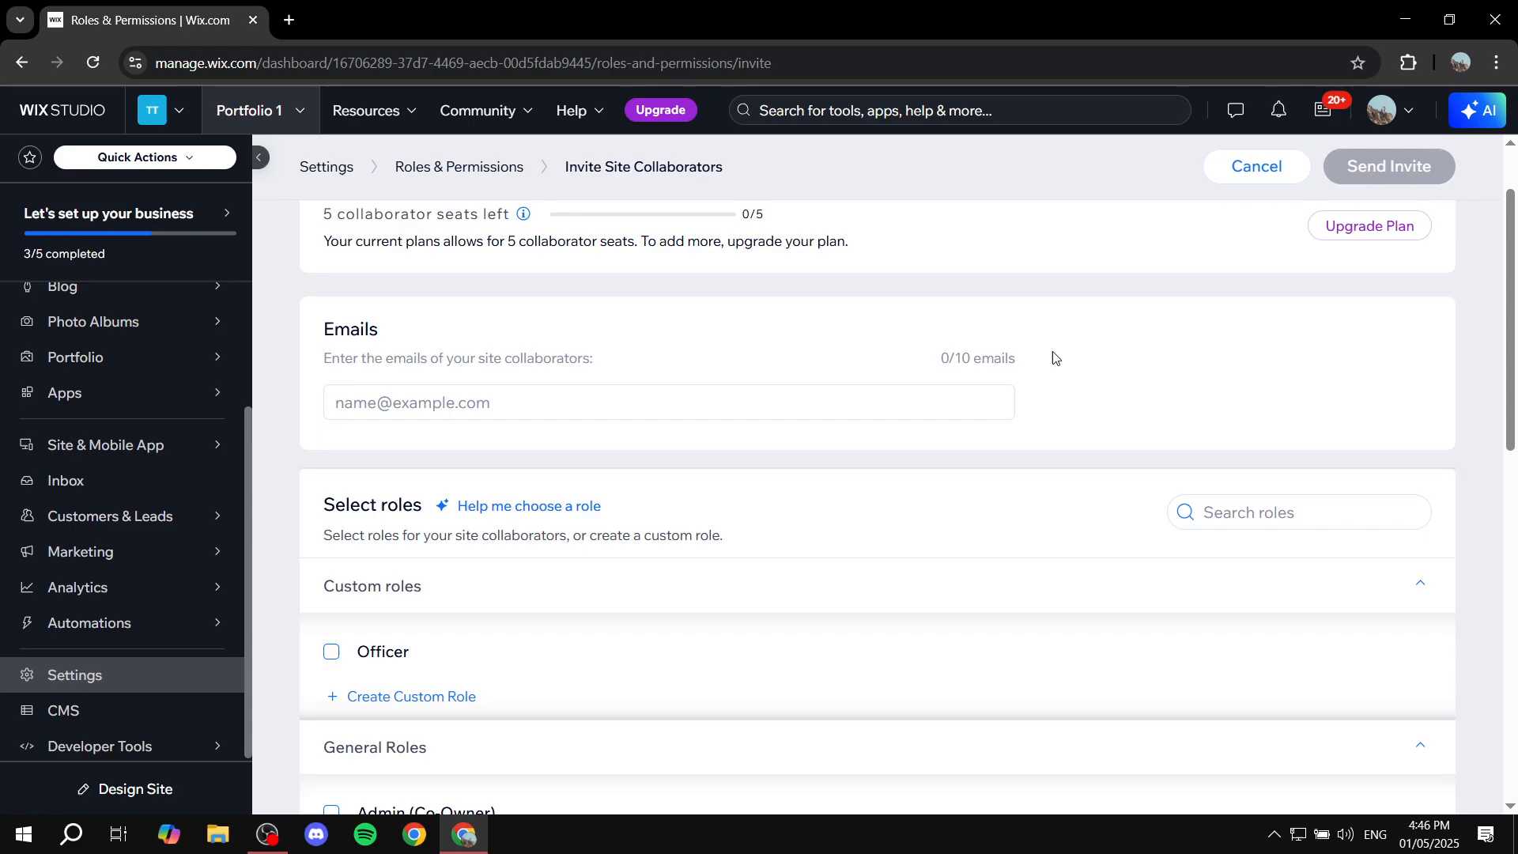
Add the collaborator's email address to the invitation.
click(426, 403)
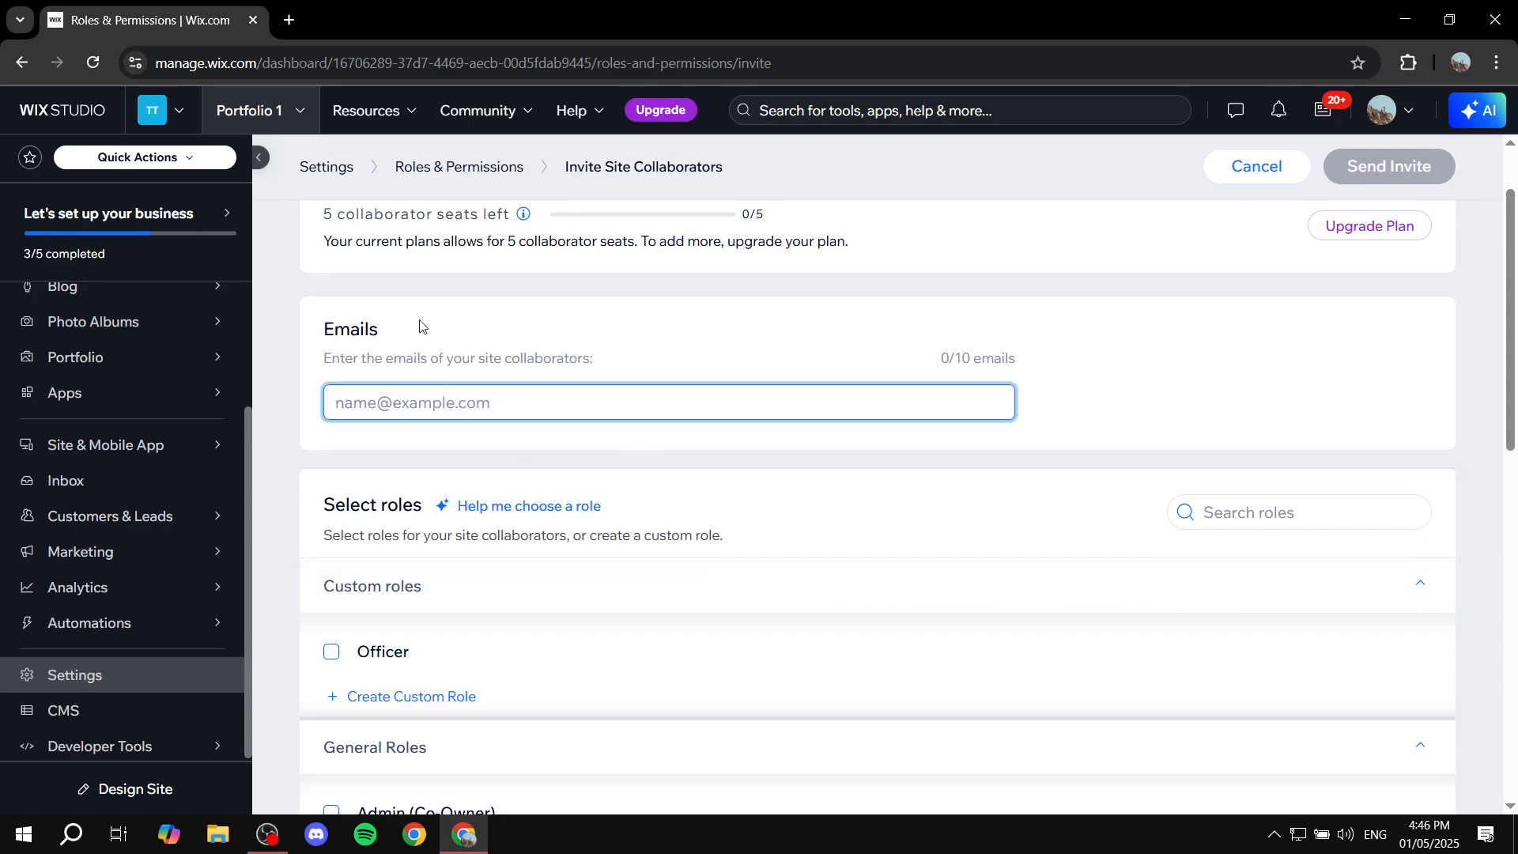
click(288, 19)
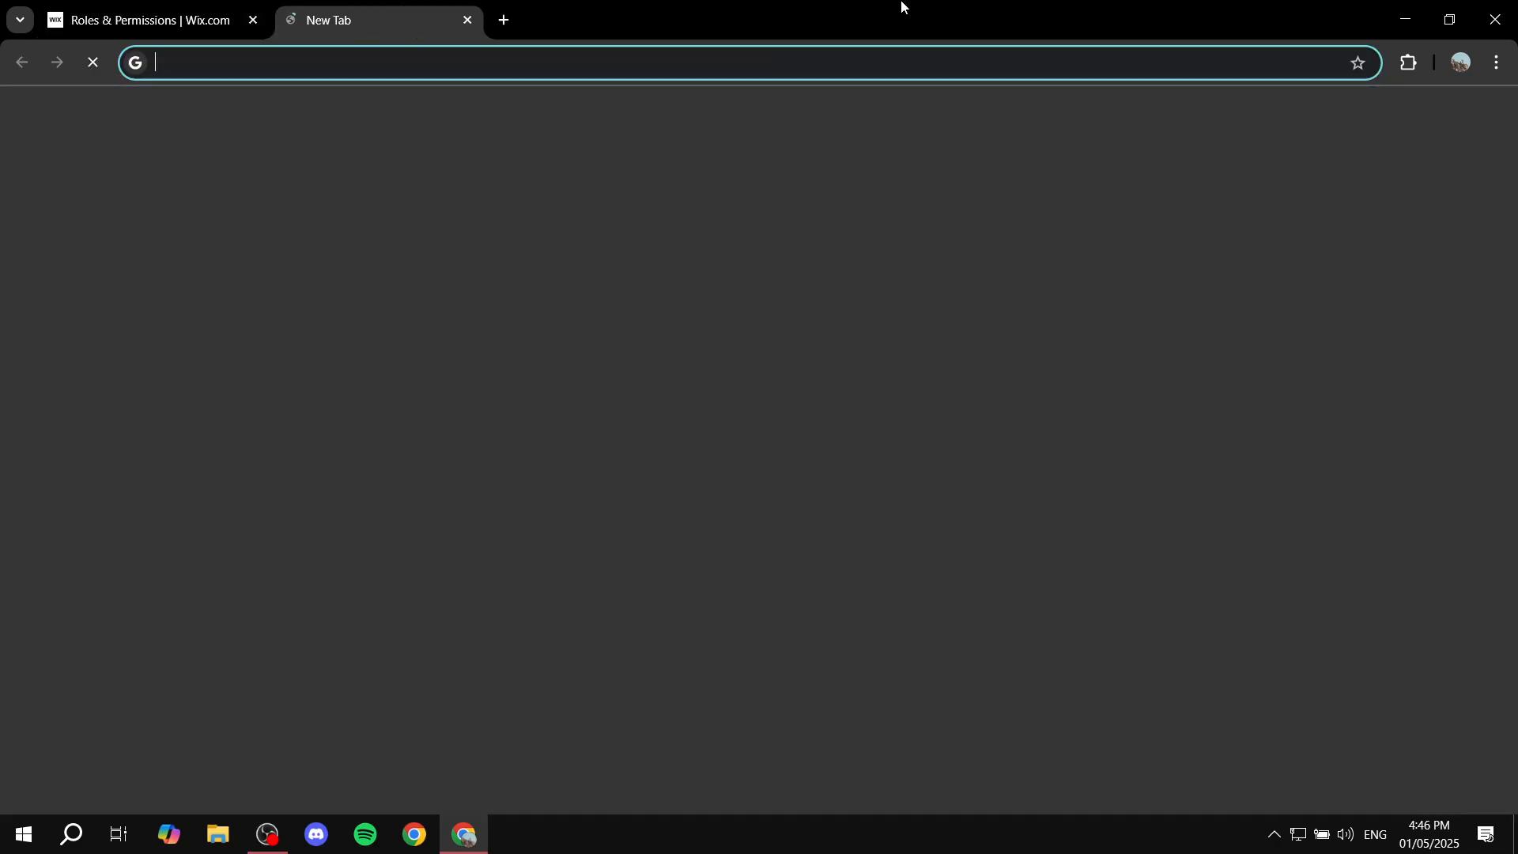
key(ctrl+w)
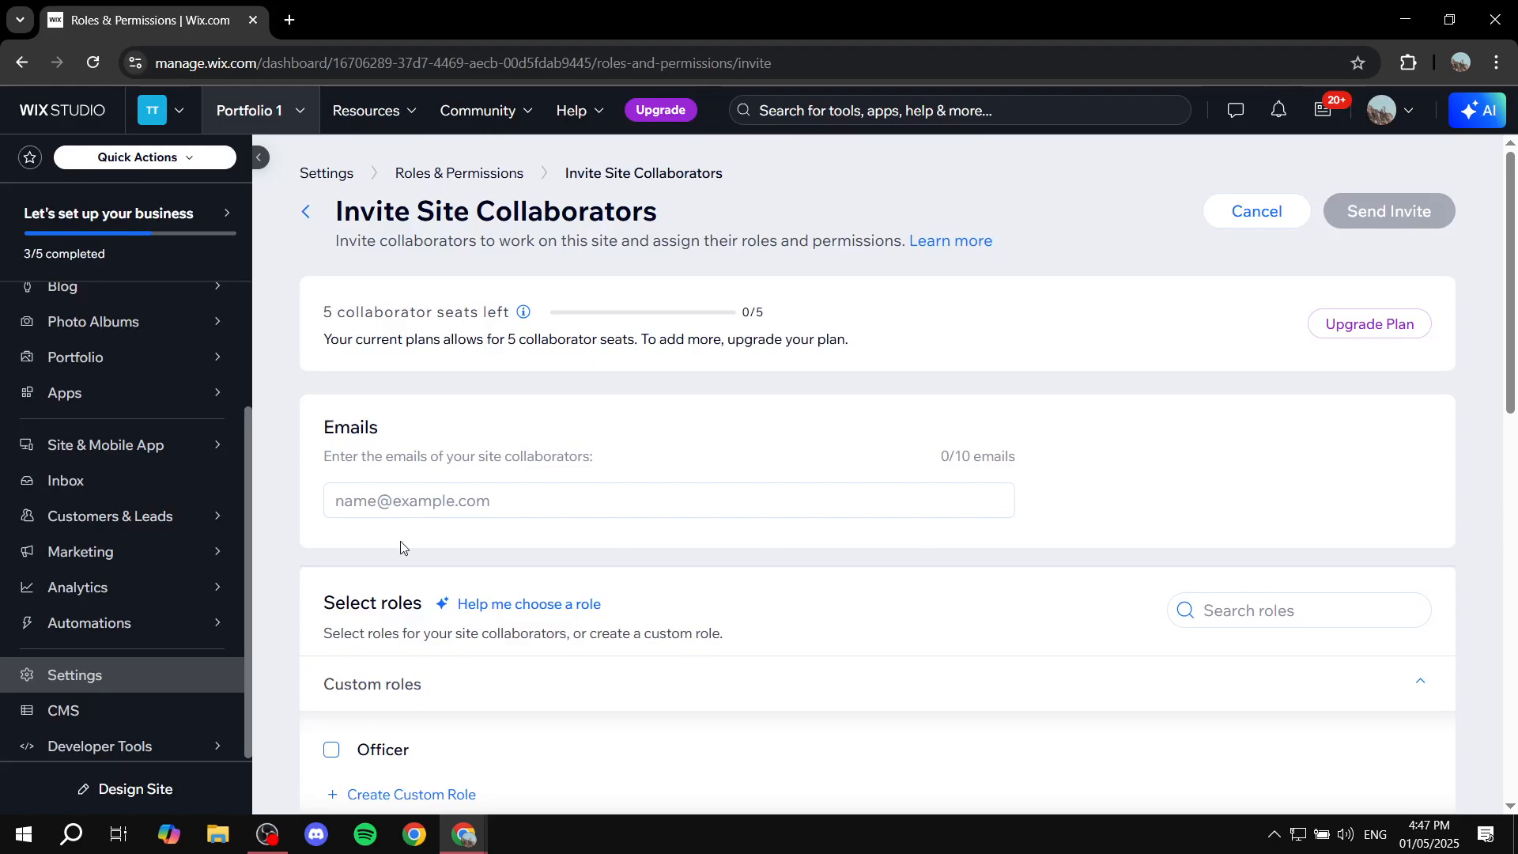
click(466, 494)
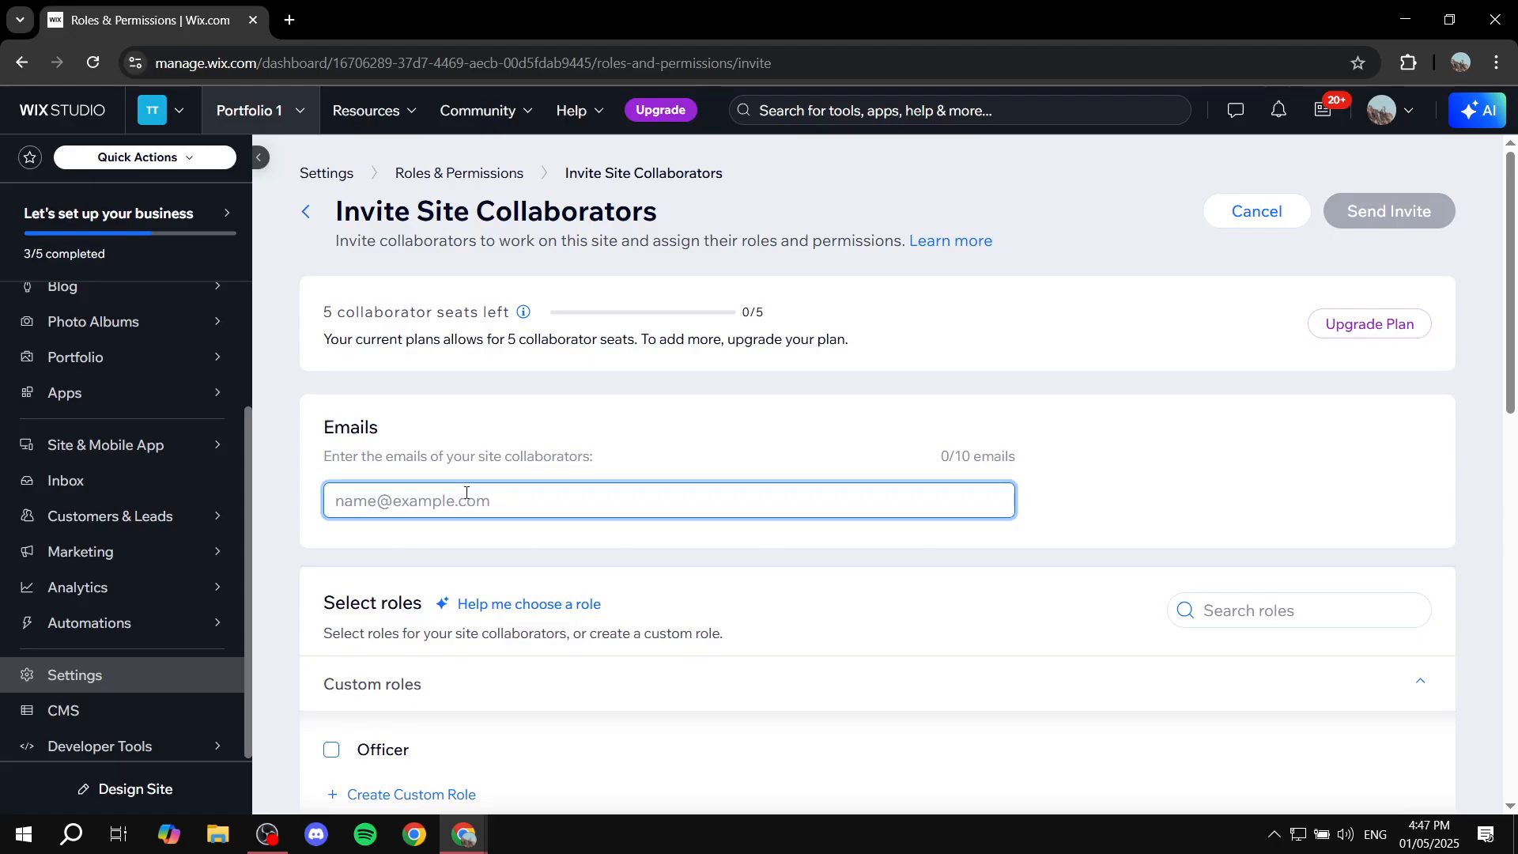
key(ctrl+v)
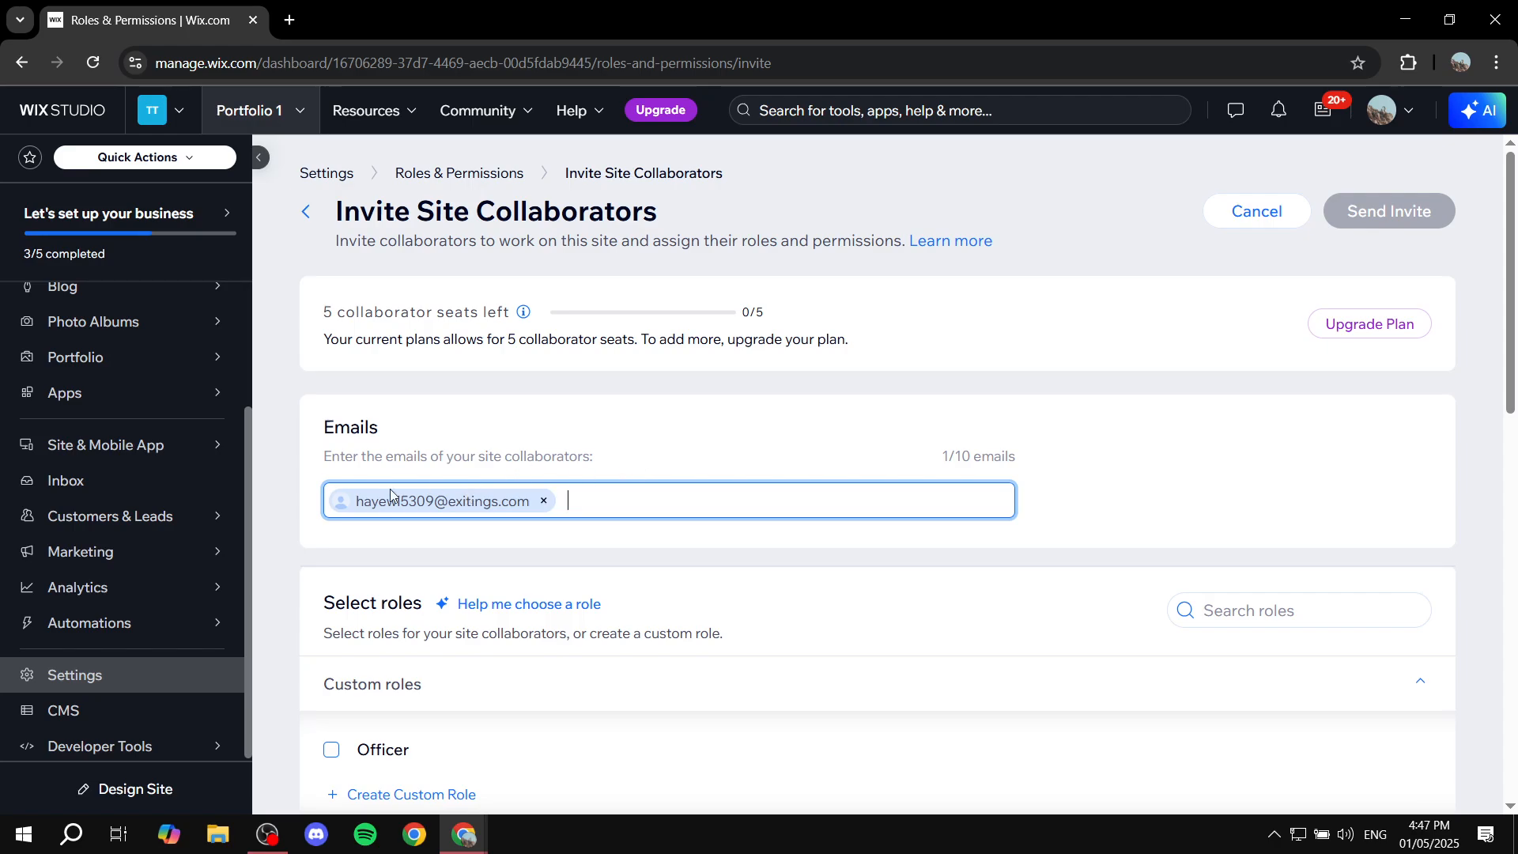
click(311, 515)
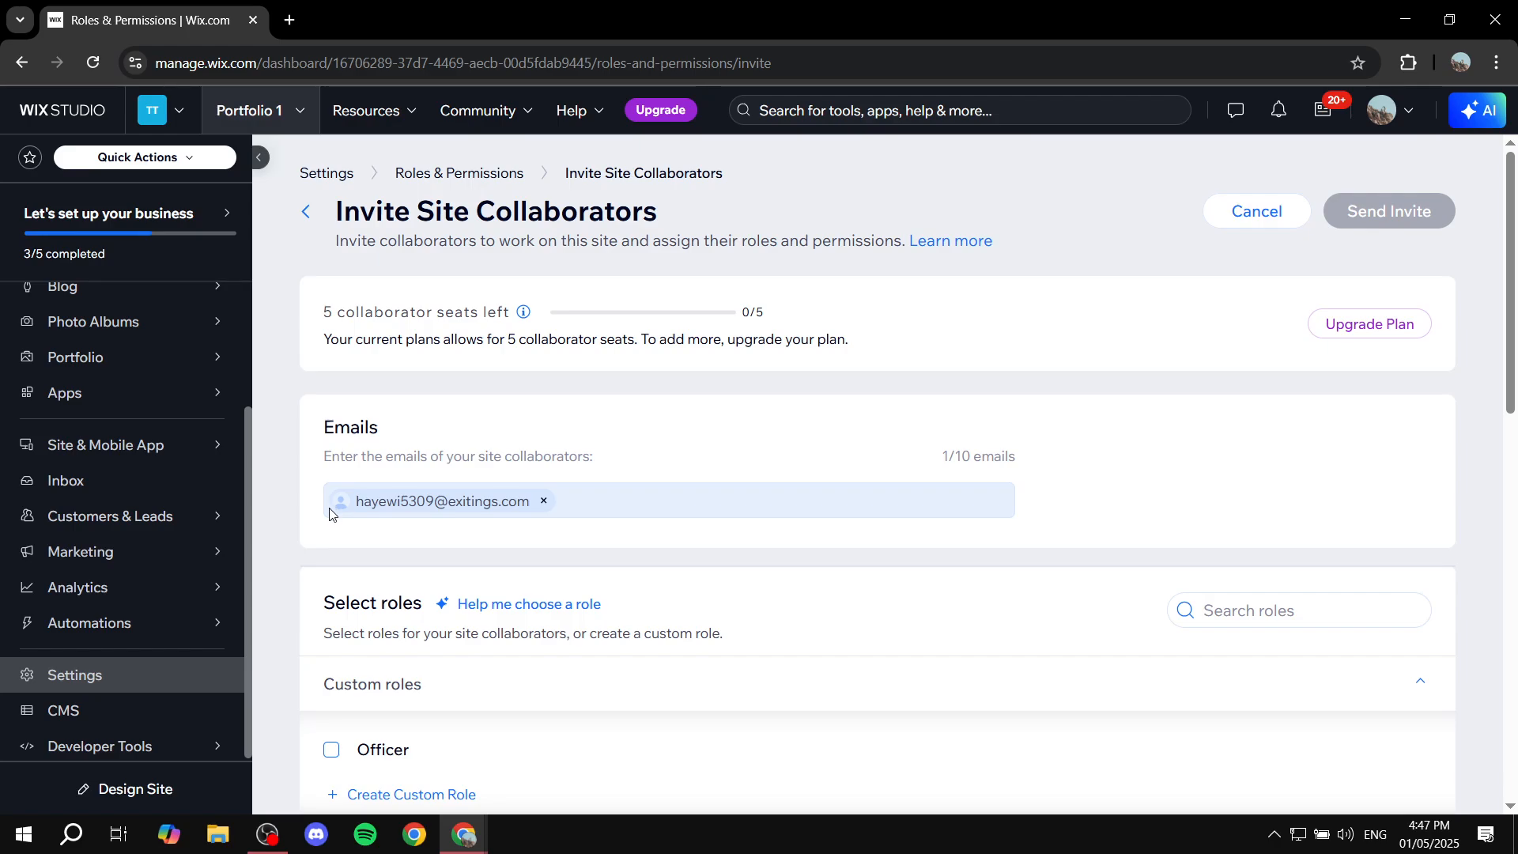
Collapse the custom roles and try the Website Designer general role for the invited collaborator.
scroll(330, 514, down, 2)
drag(332, 513, 650, 495)
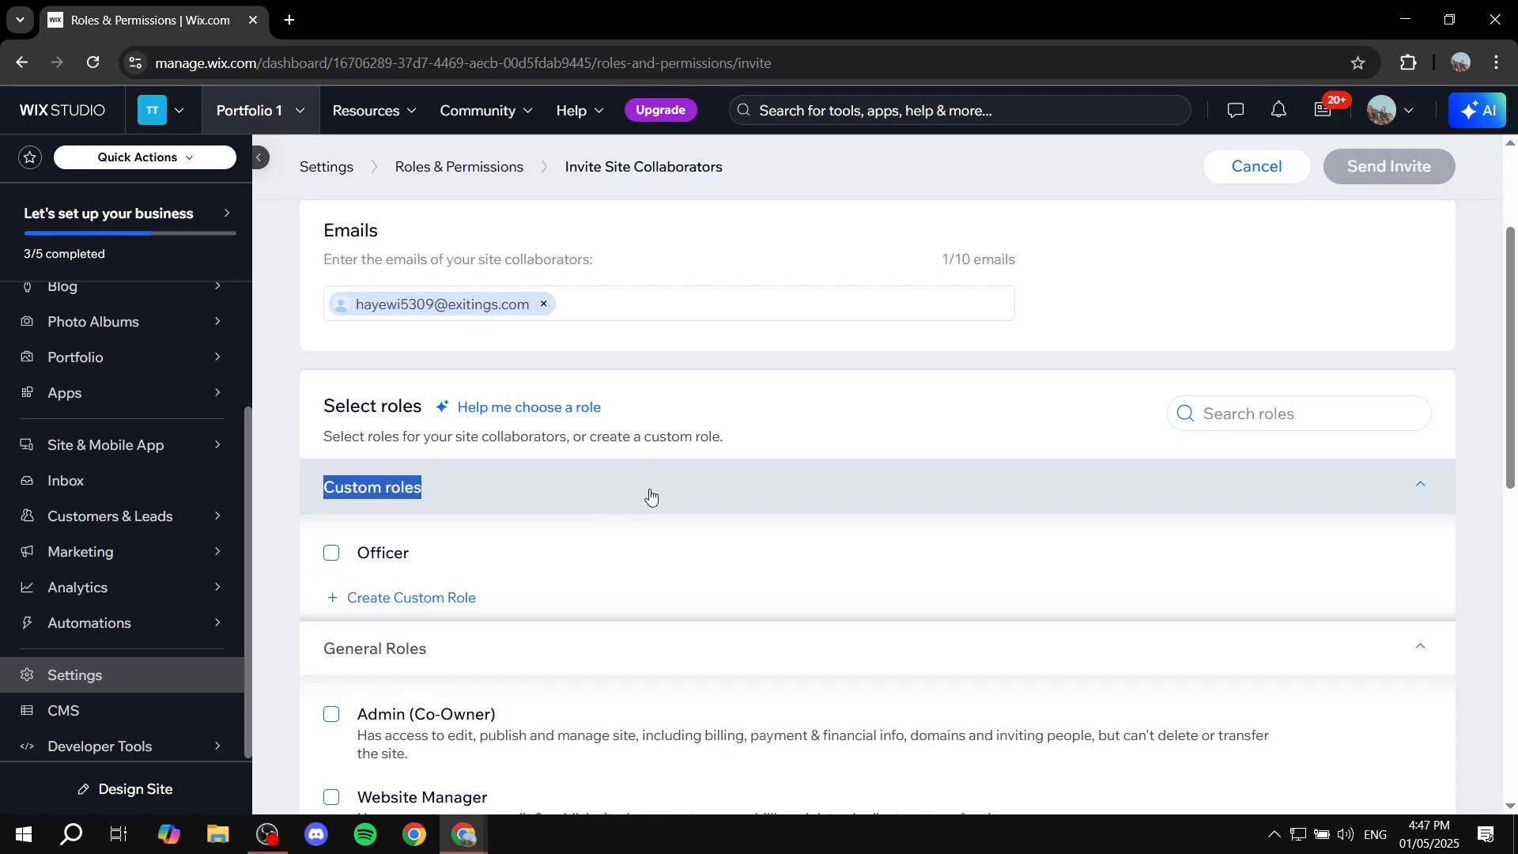
click(680, 496)
click(294, 497)
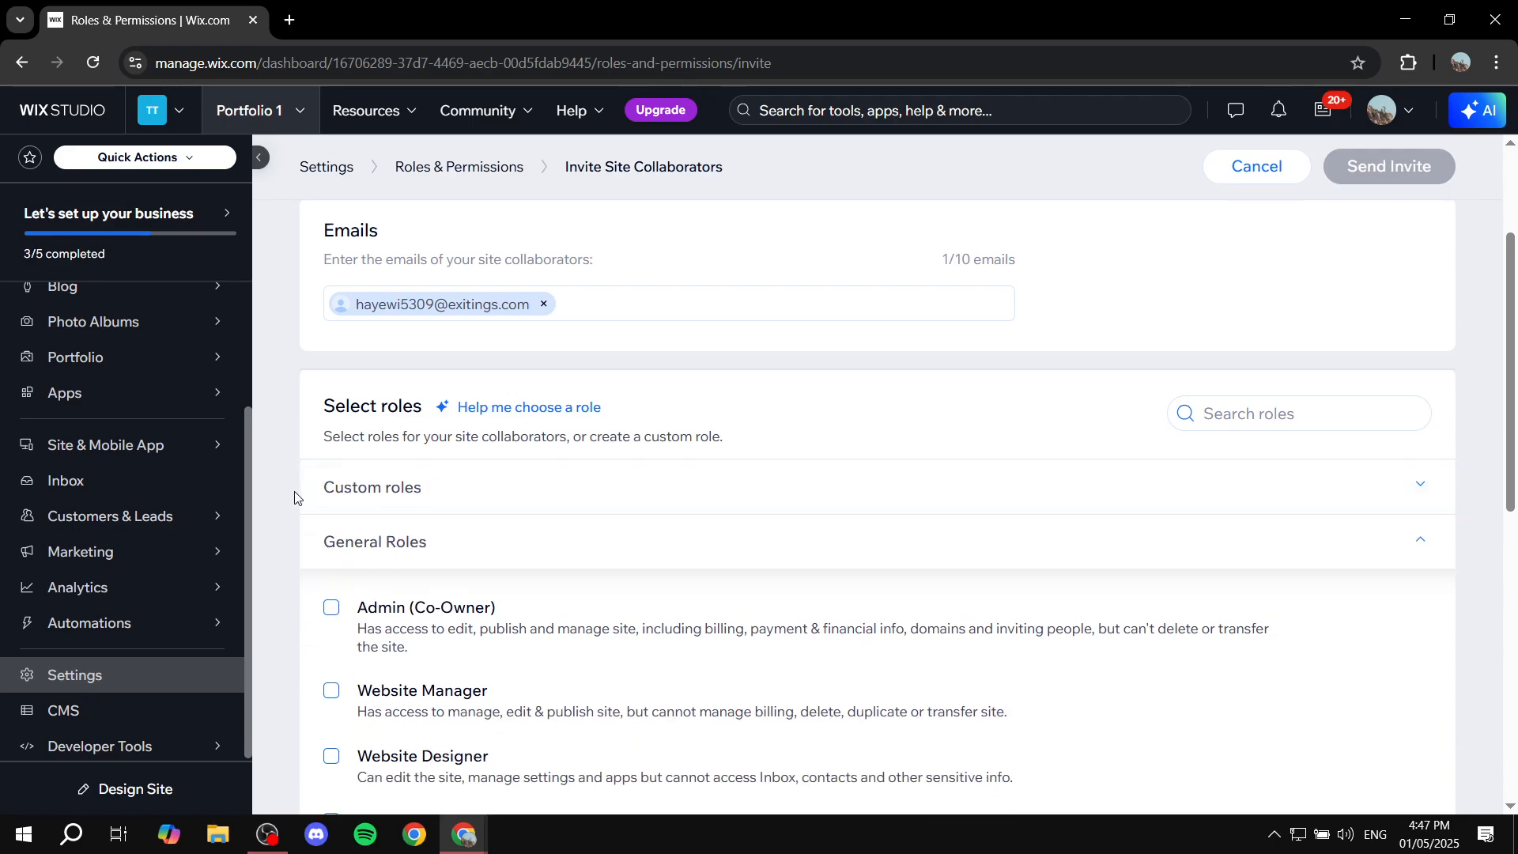
scroll(294, 498, down, 3)
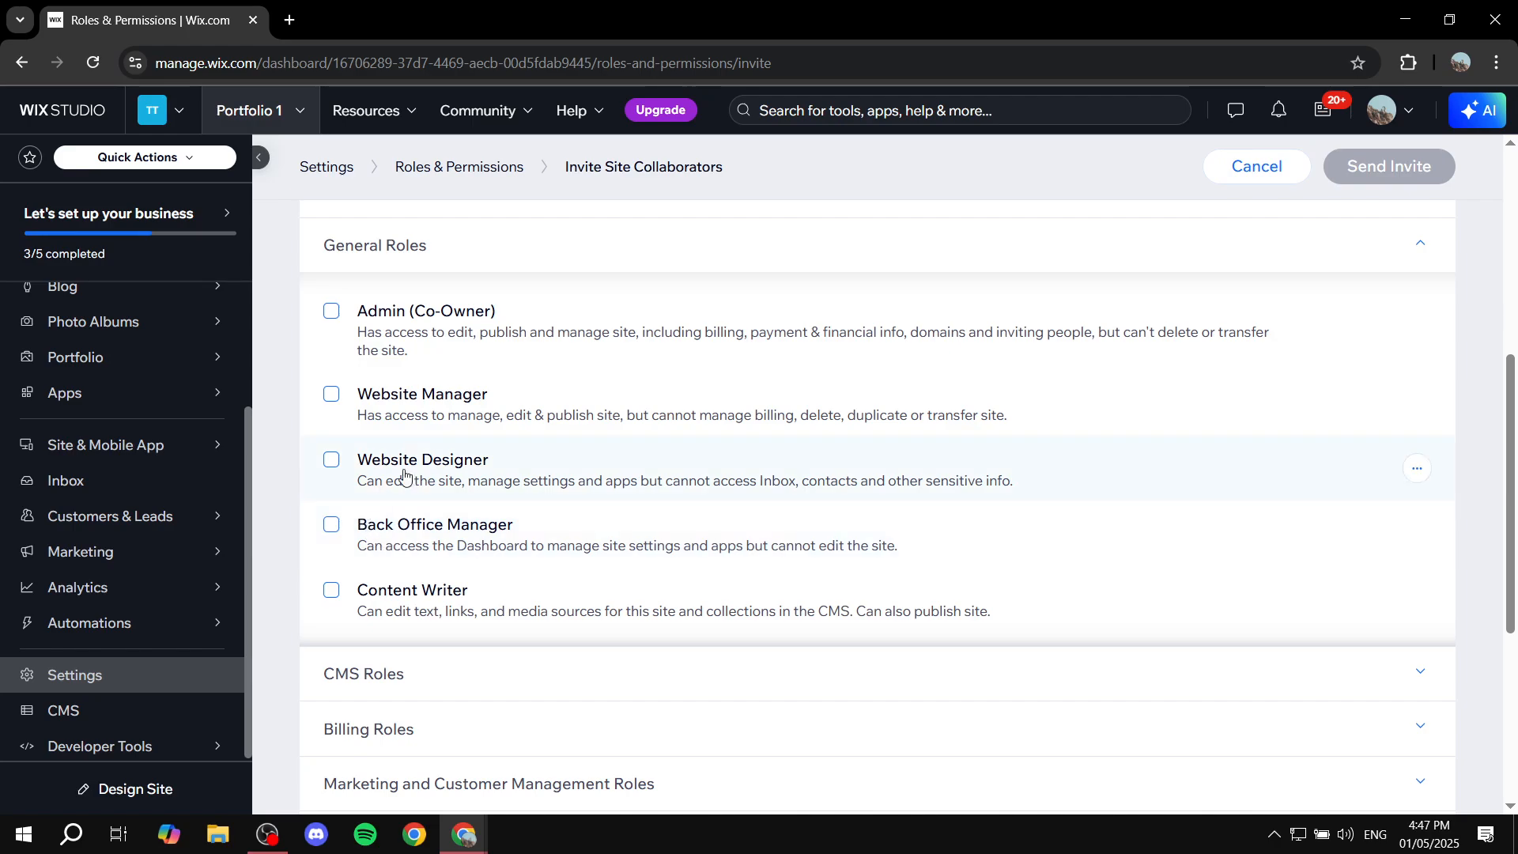
click(332, 460)
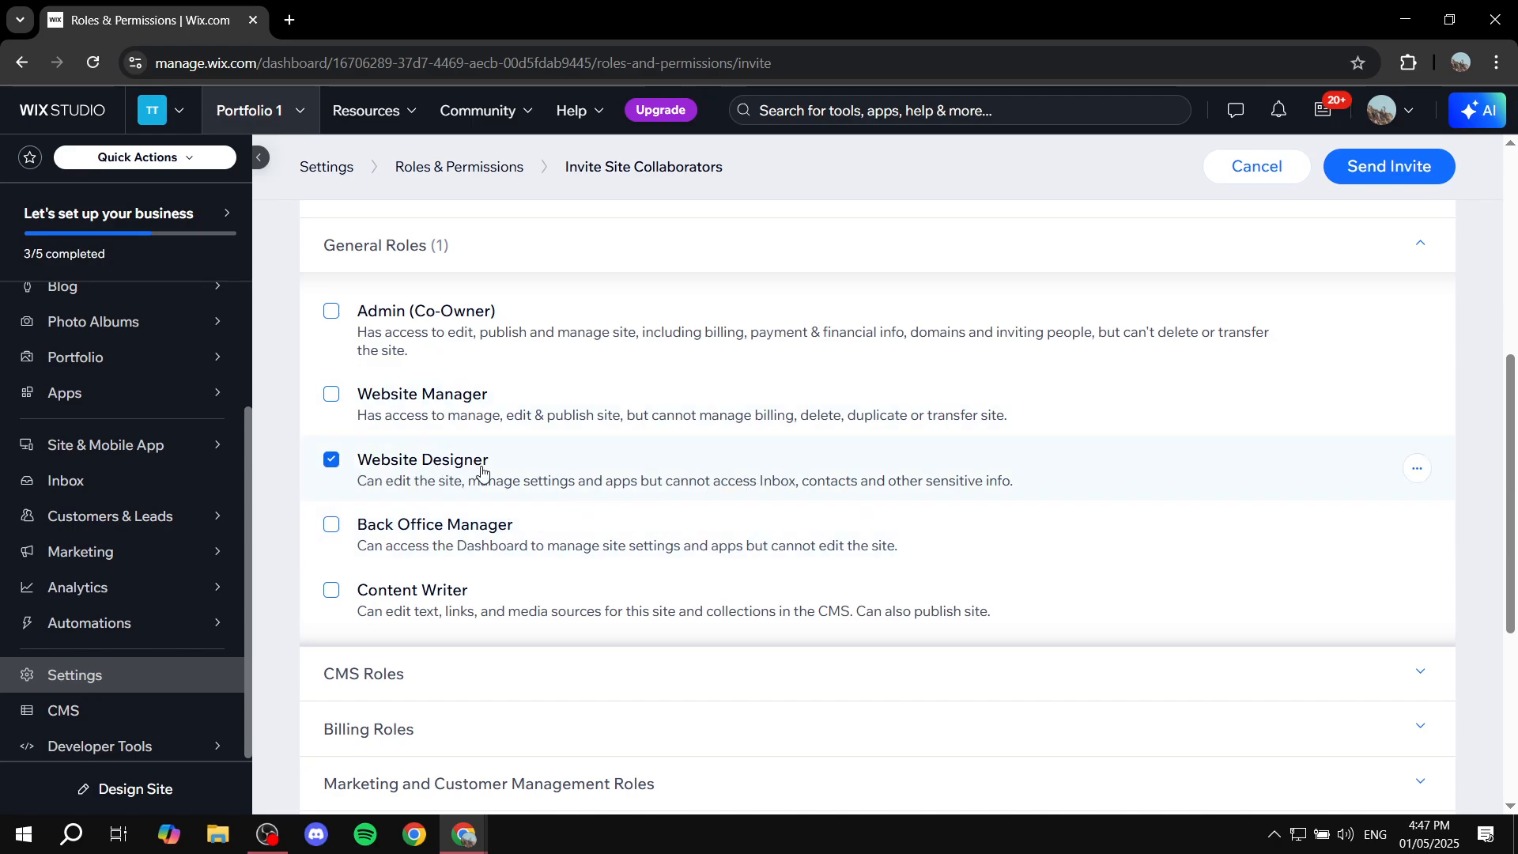
click(333, 461)
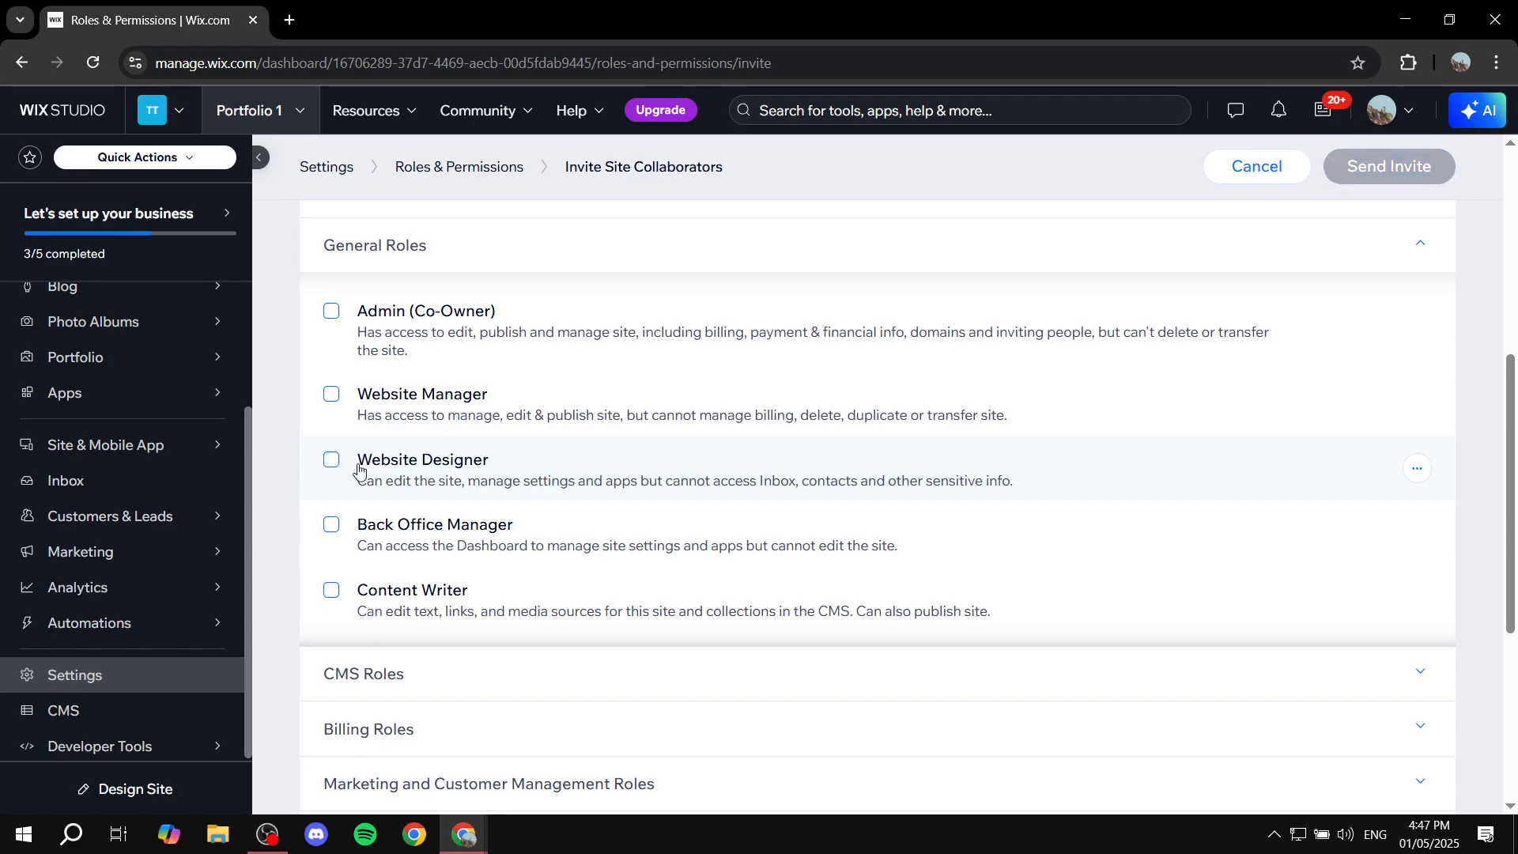
Examine the CMS roles and the remaining role categories available for the invited collaborator.
scroll(356, 490, down, 3)
click(444, 485)
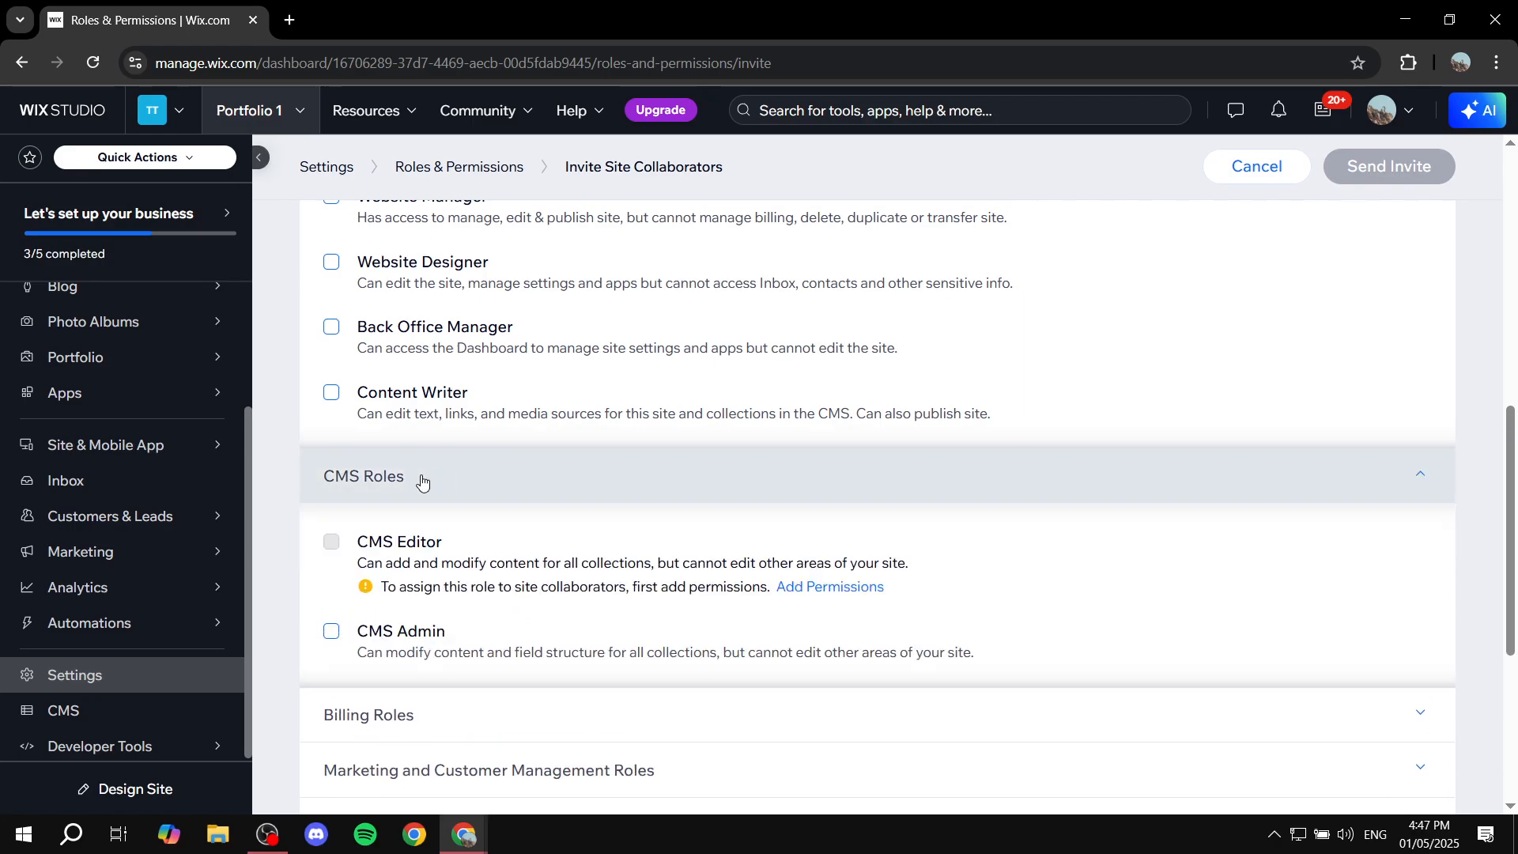
click(429, 478)
scroll(440, 519, down, 1)
scroll(440, 519, down, 2)
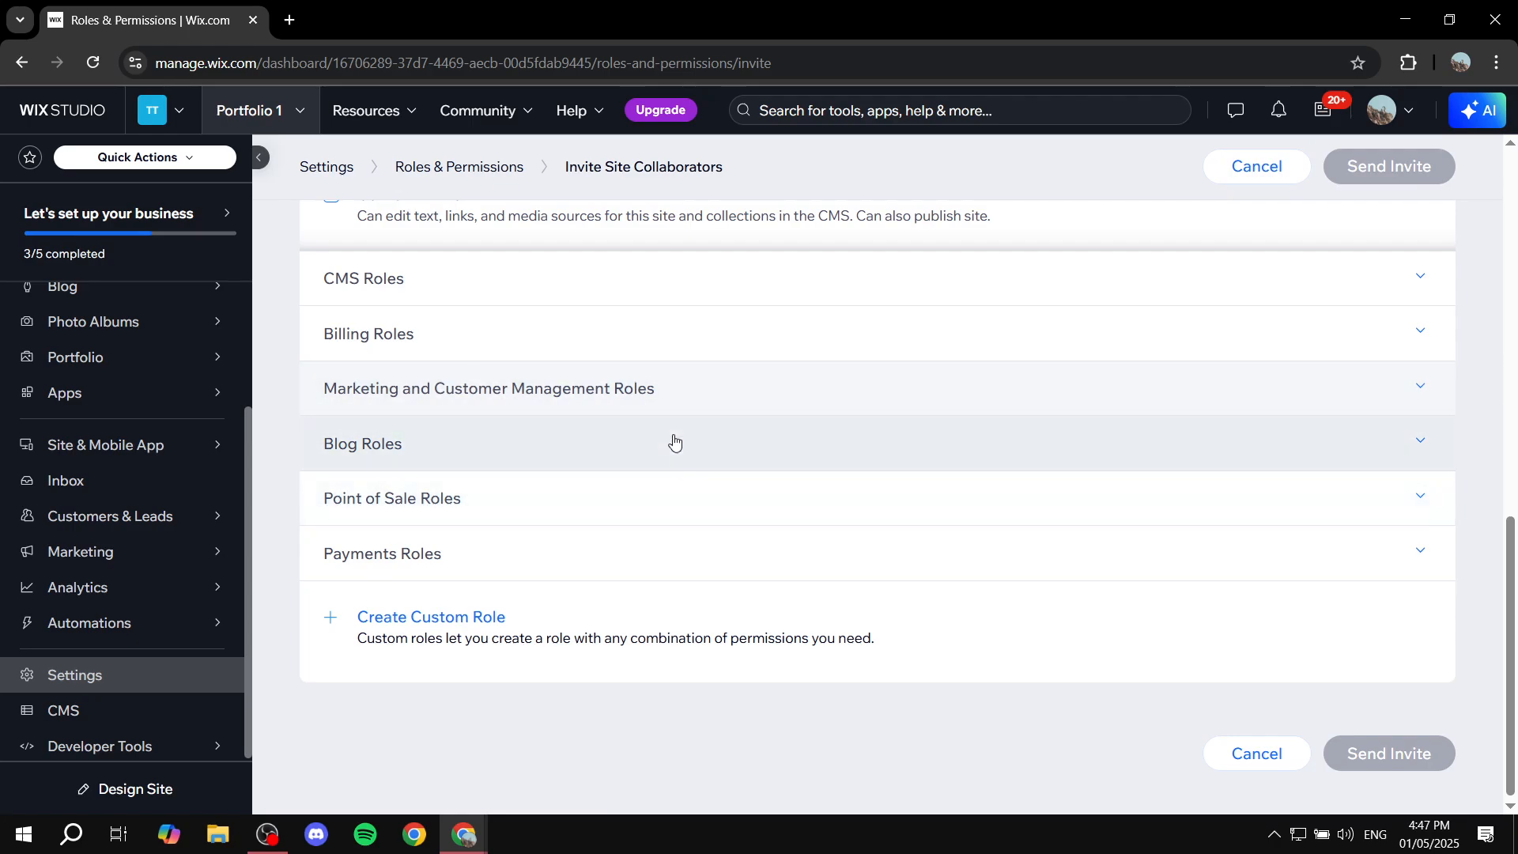
scroll(656, 443, up, 3)
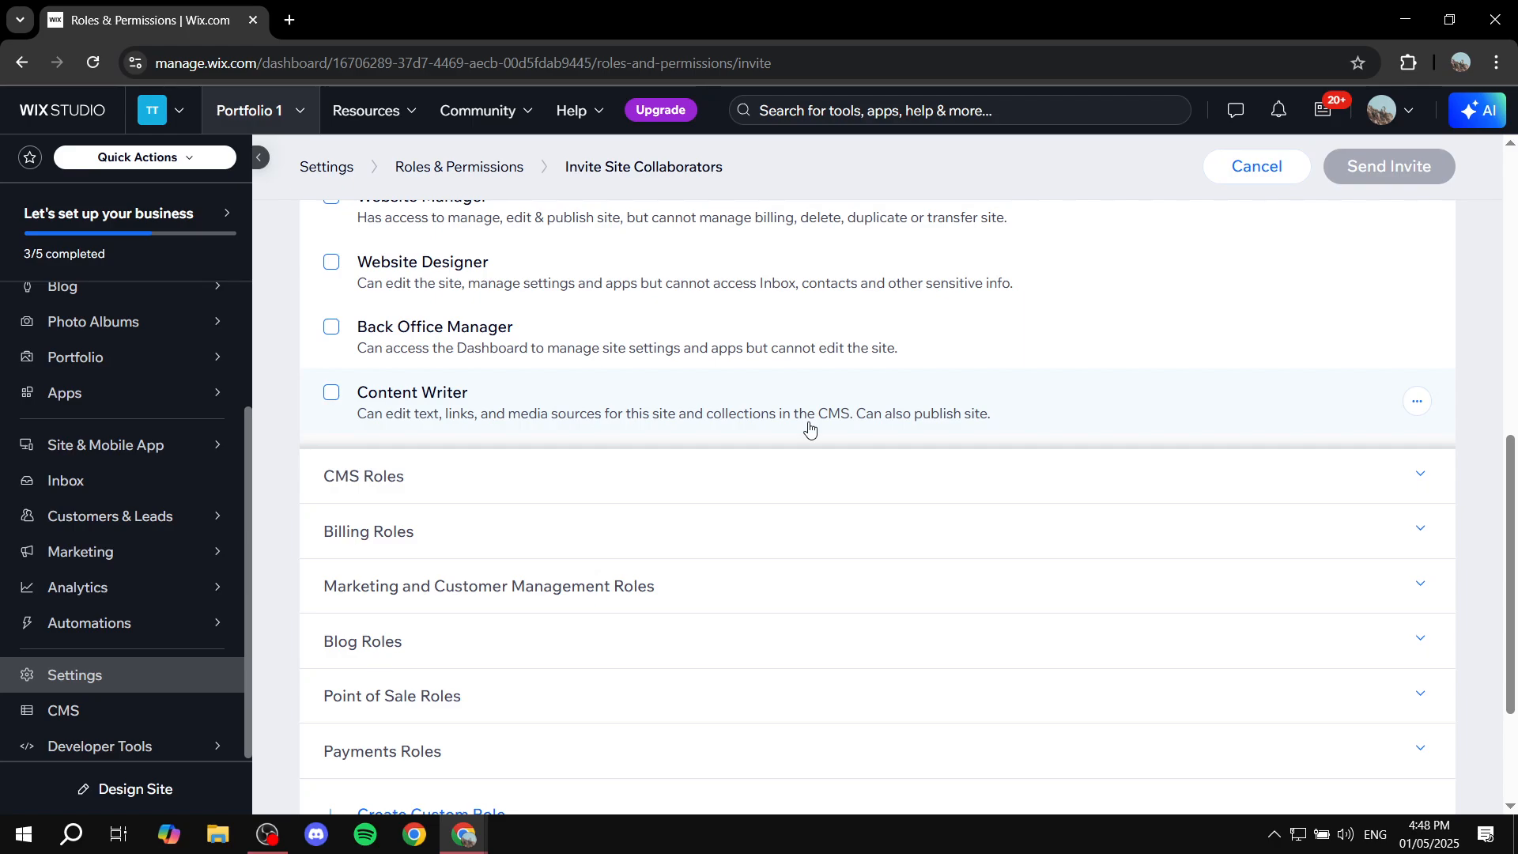
scroll(823, 485, down, 3)
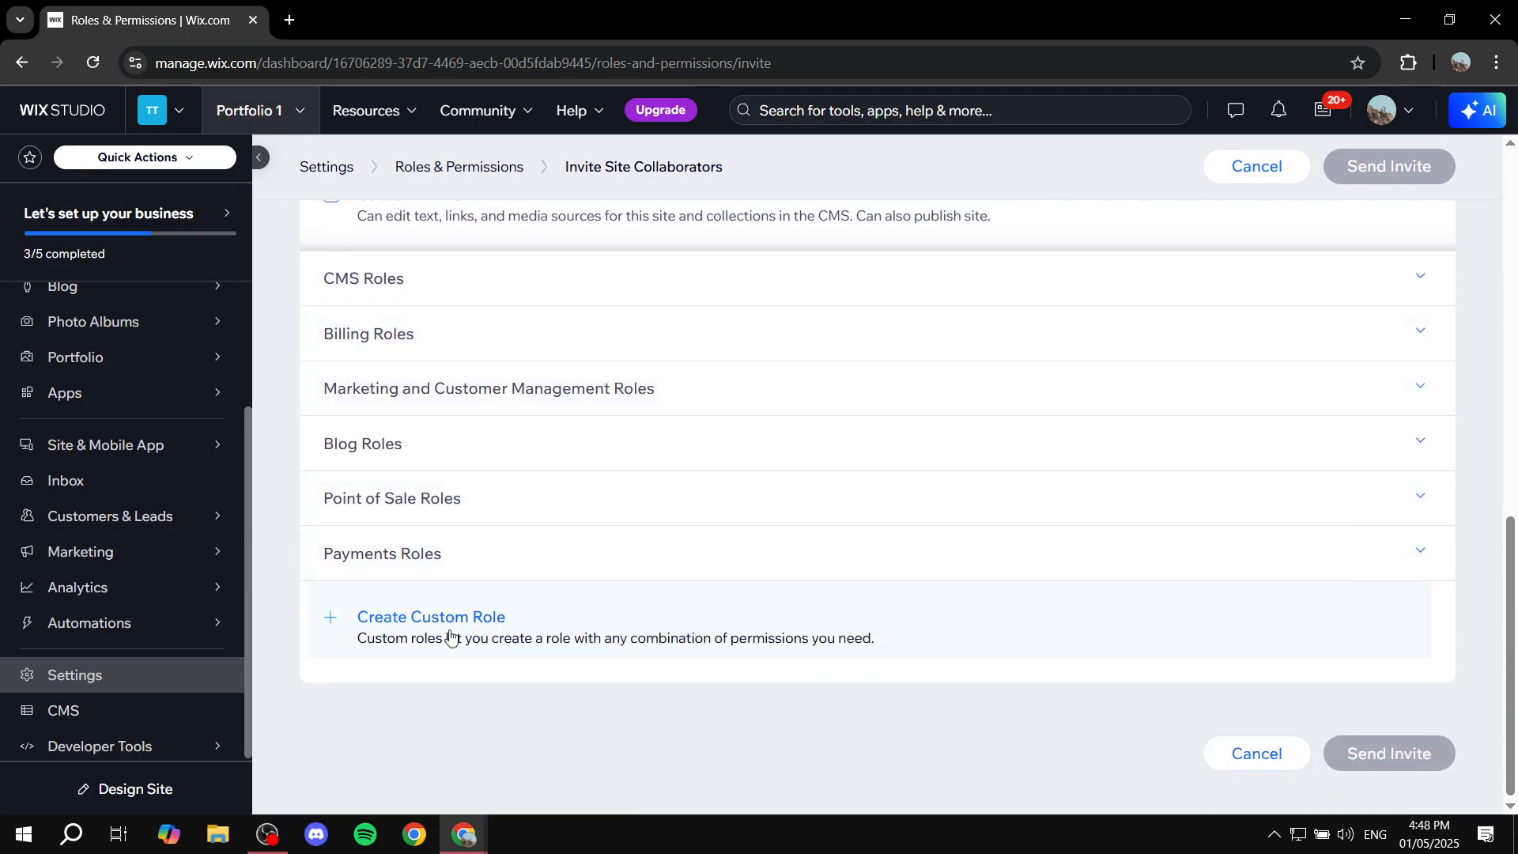
Start a new custom role titled "Test Role 1" with no description.
click(463, 616)
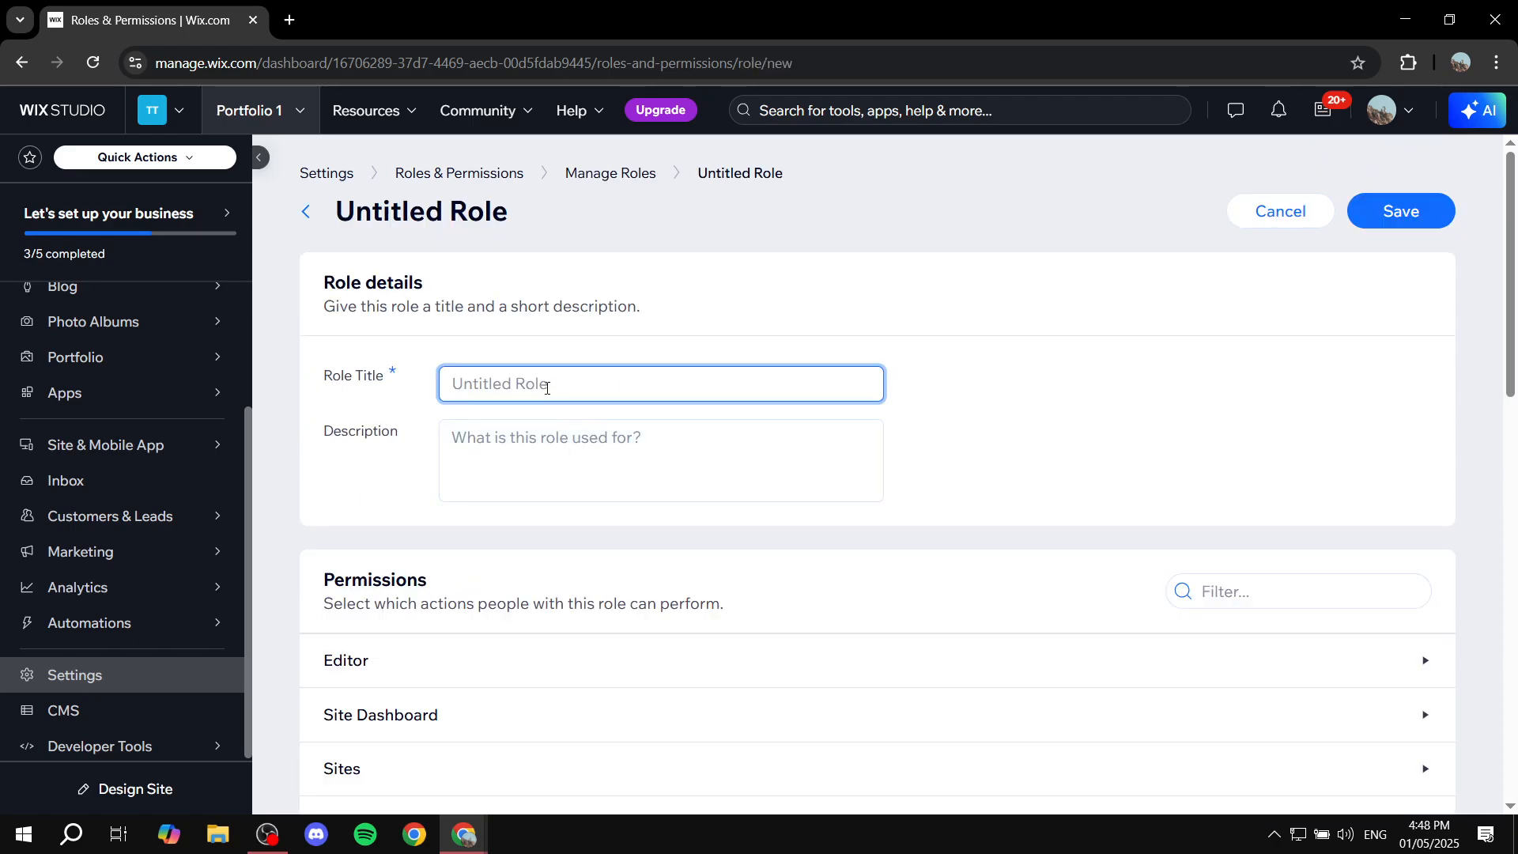
text(Test Role 1)
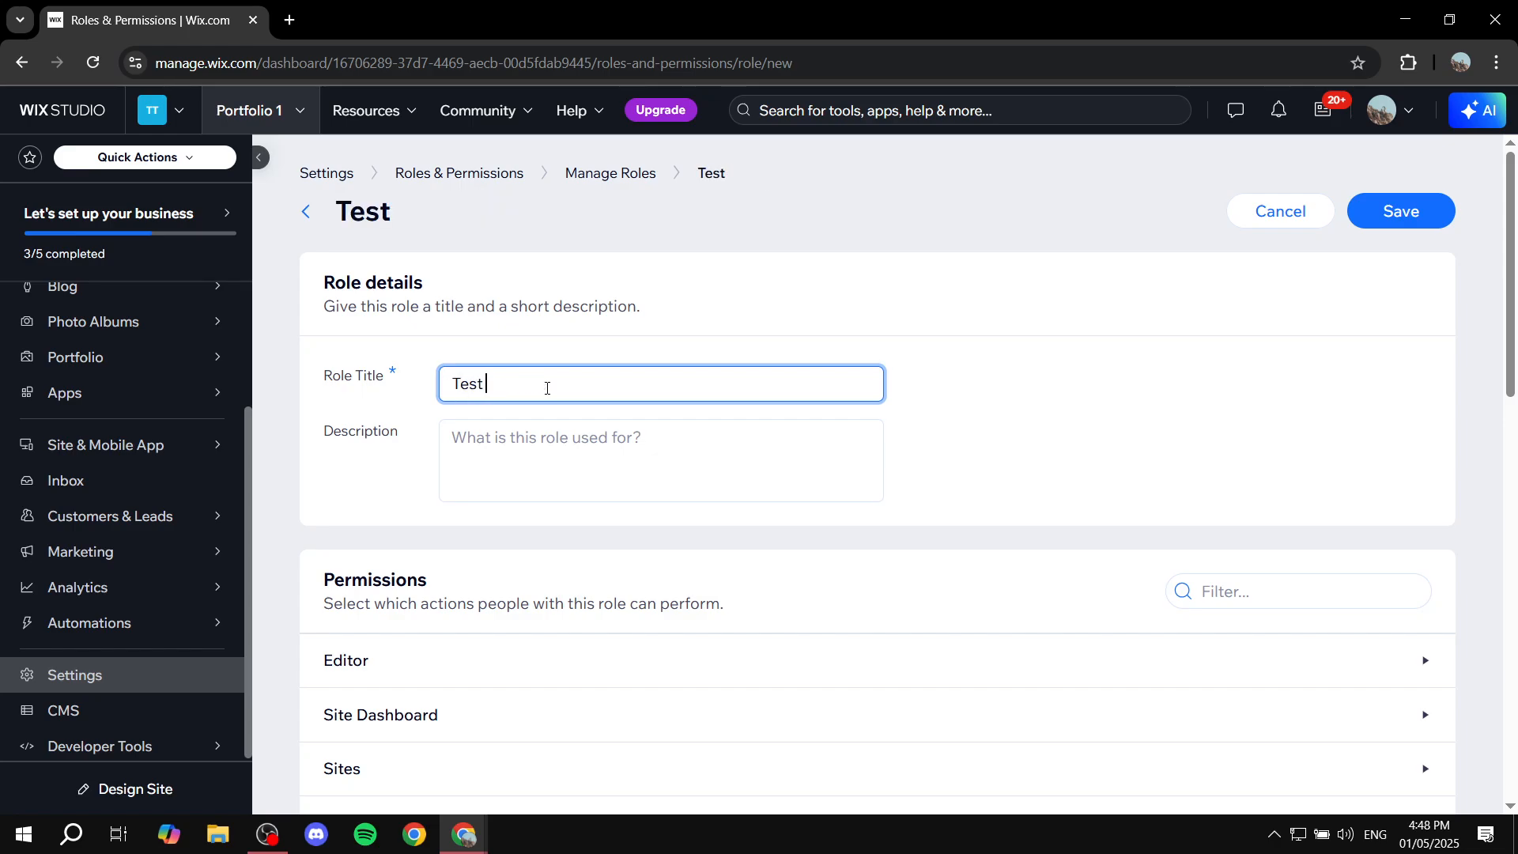
click(574, 434)
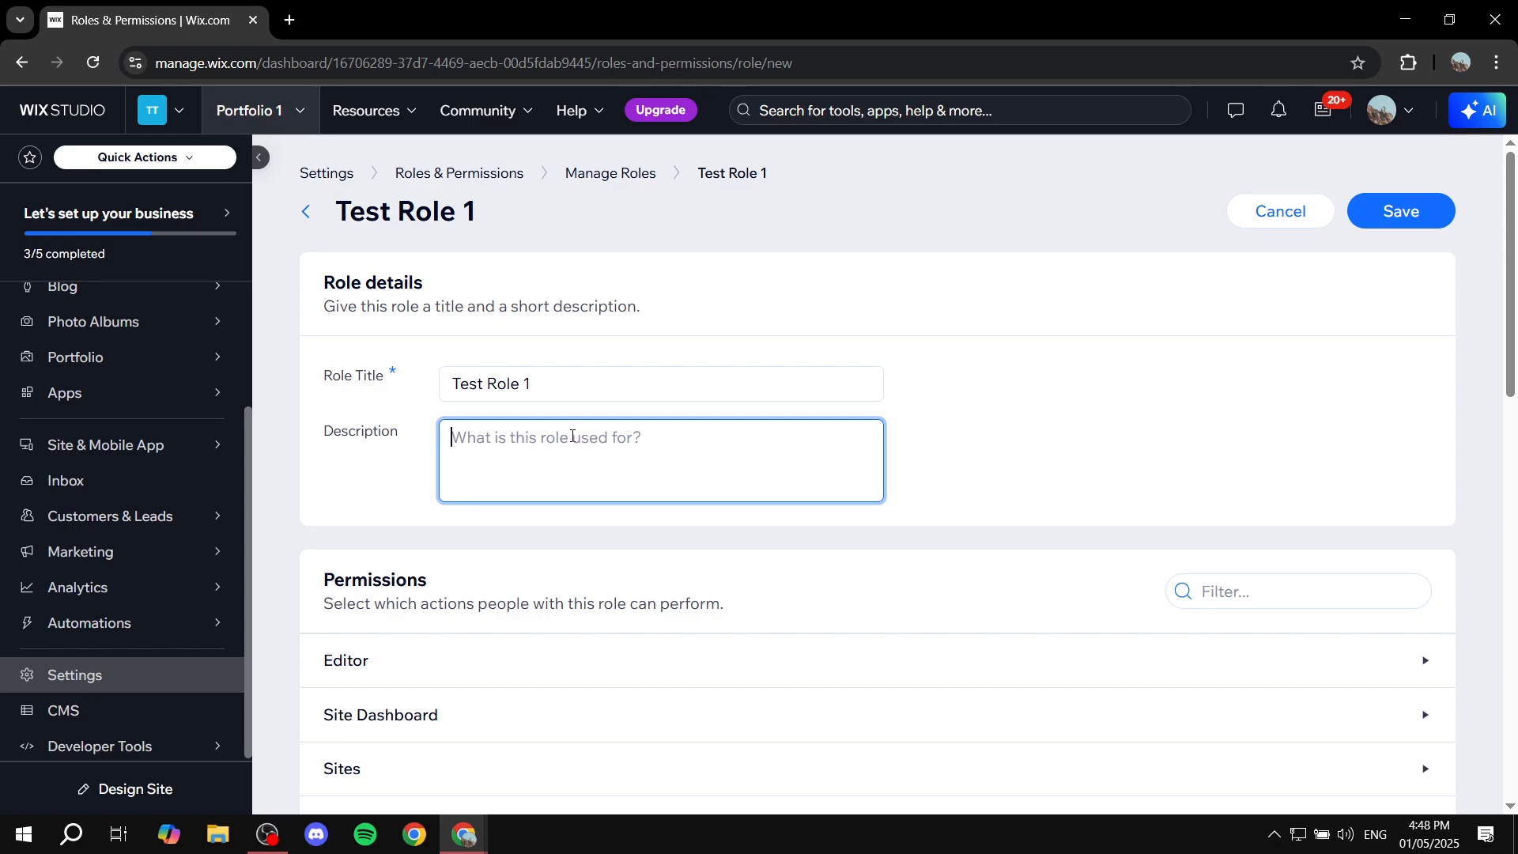
click(368, 494)
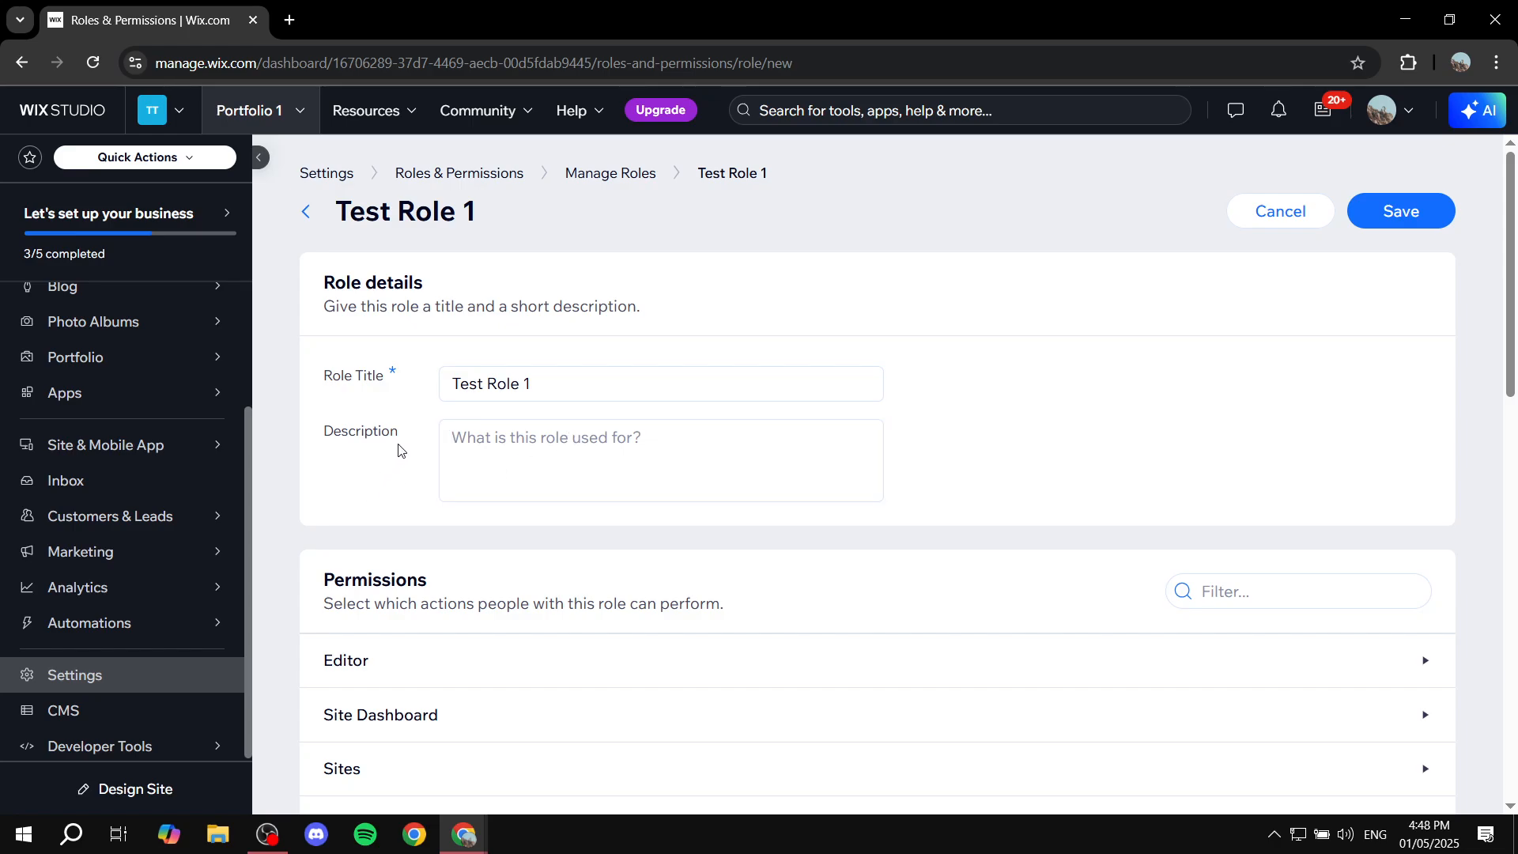
Grant the new role the Edit Content and Edit Site permissions in the Editor category.
scroll(395, 443, down, 3)
drag(324, 393, 483, 377)
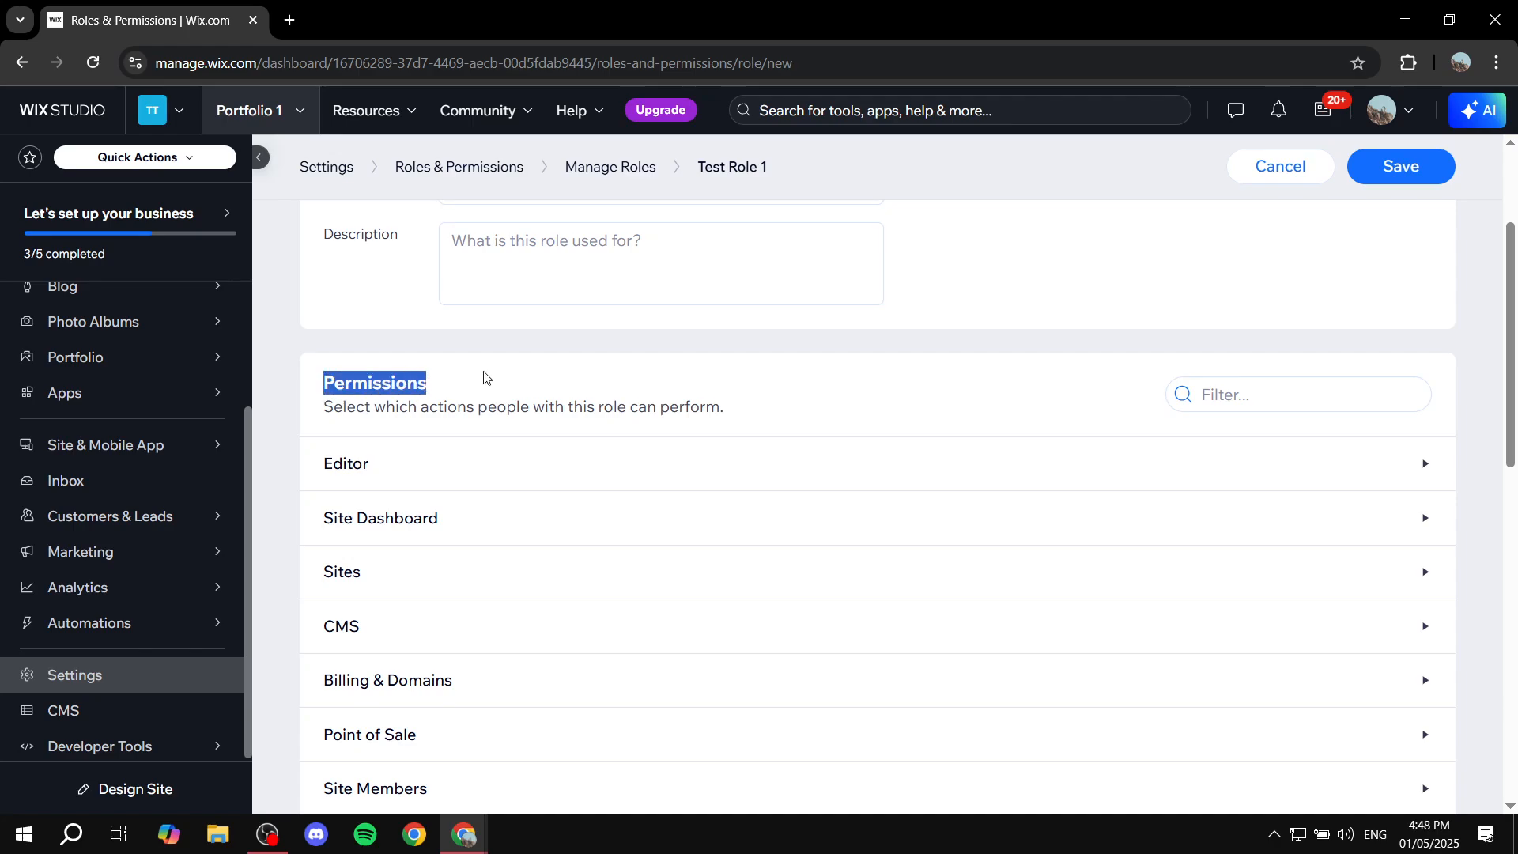
click(483, 377)
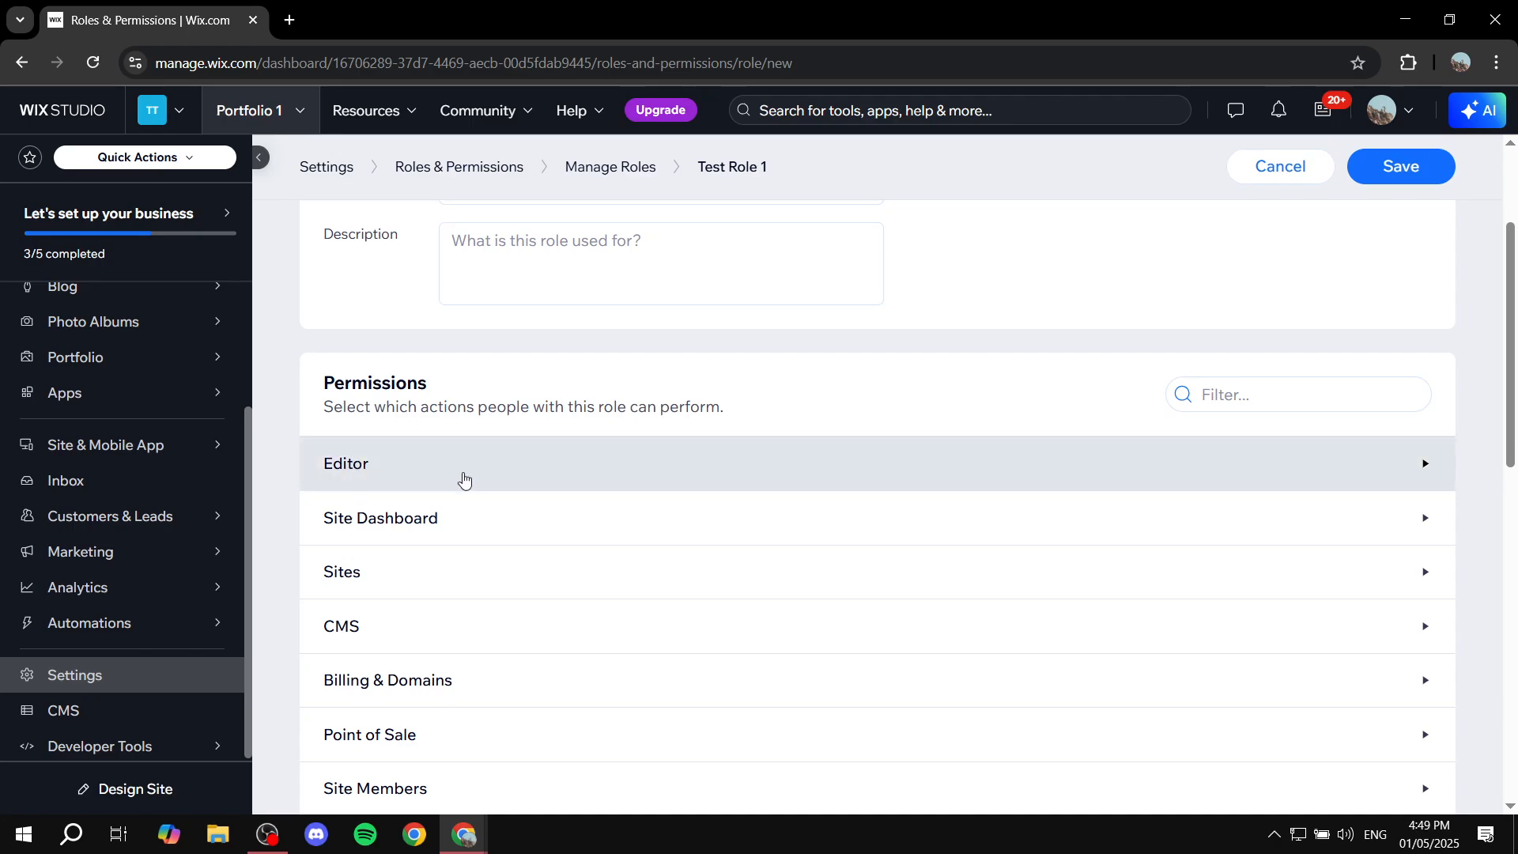
click(464, 479)
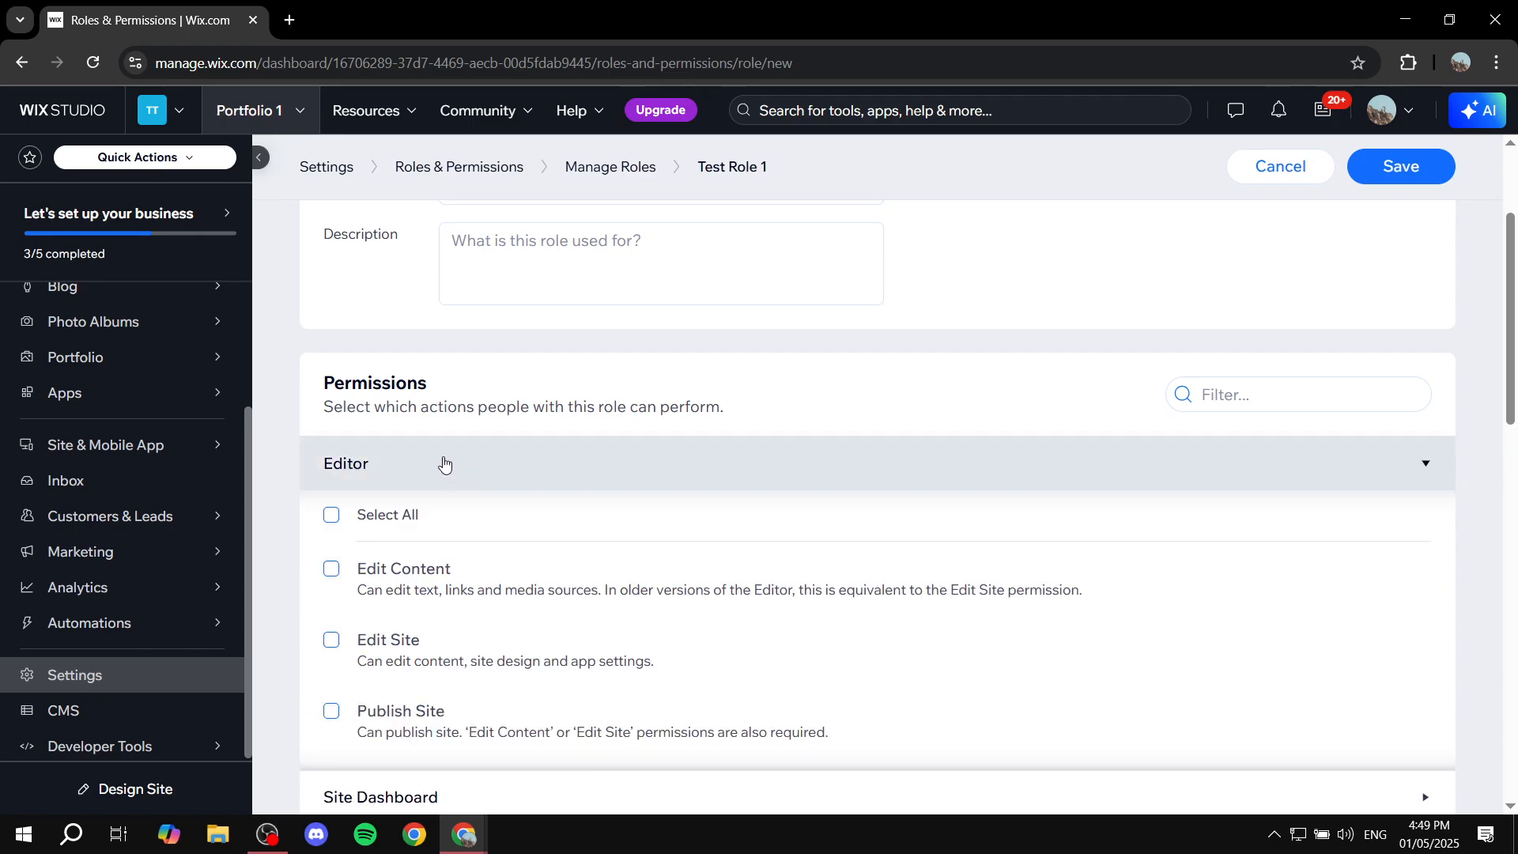
scroll(440, 474, down, 1)
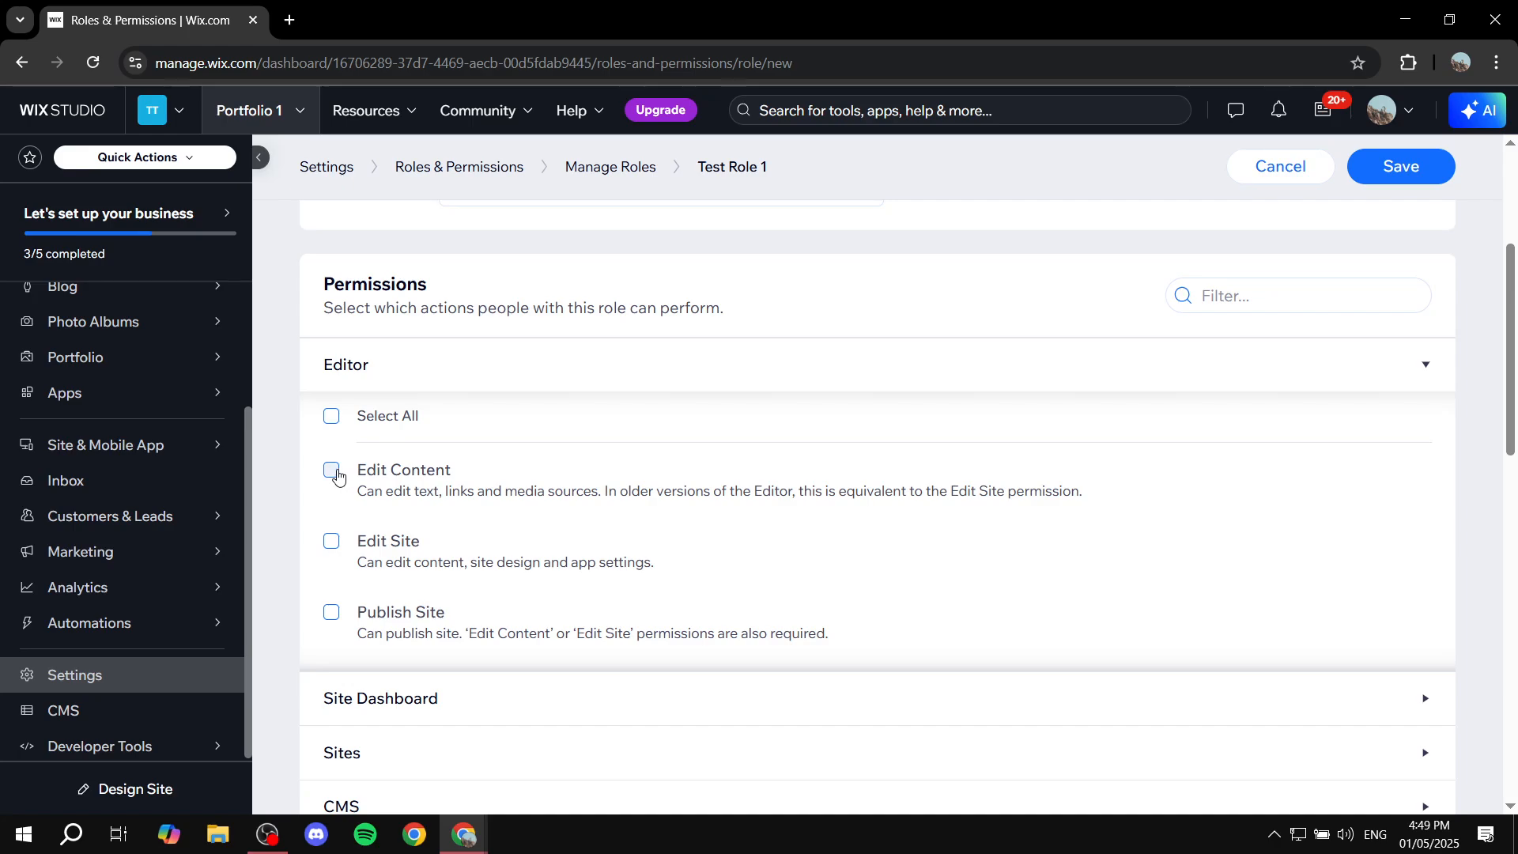
click(332, 471)
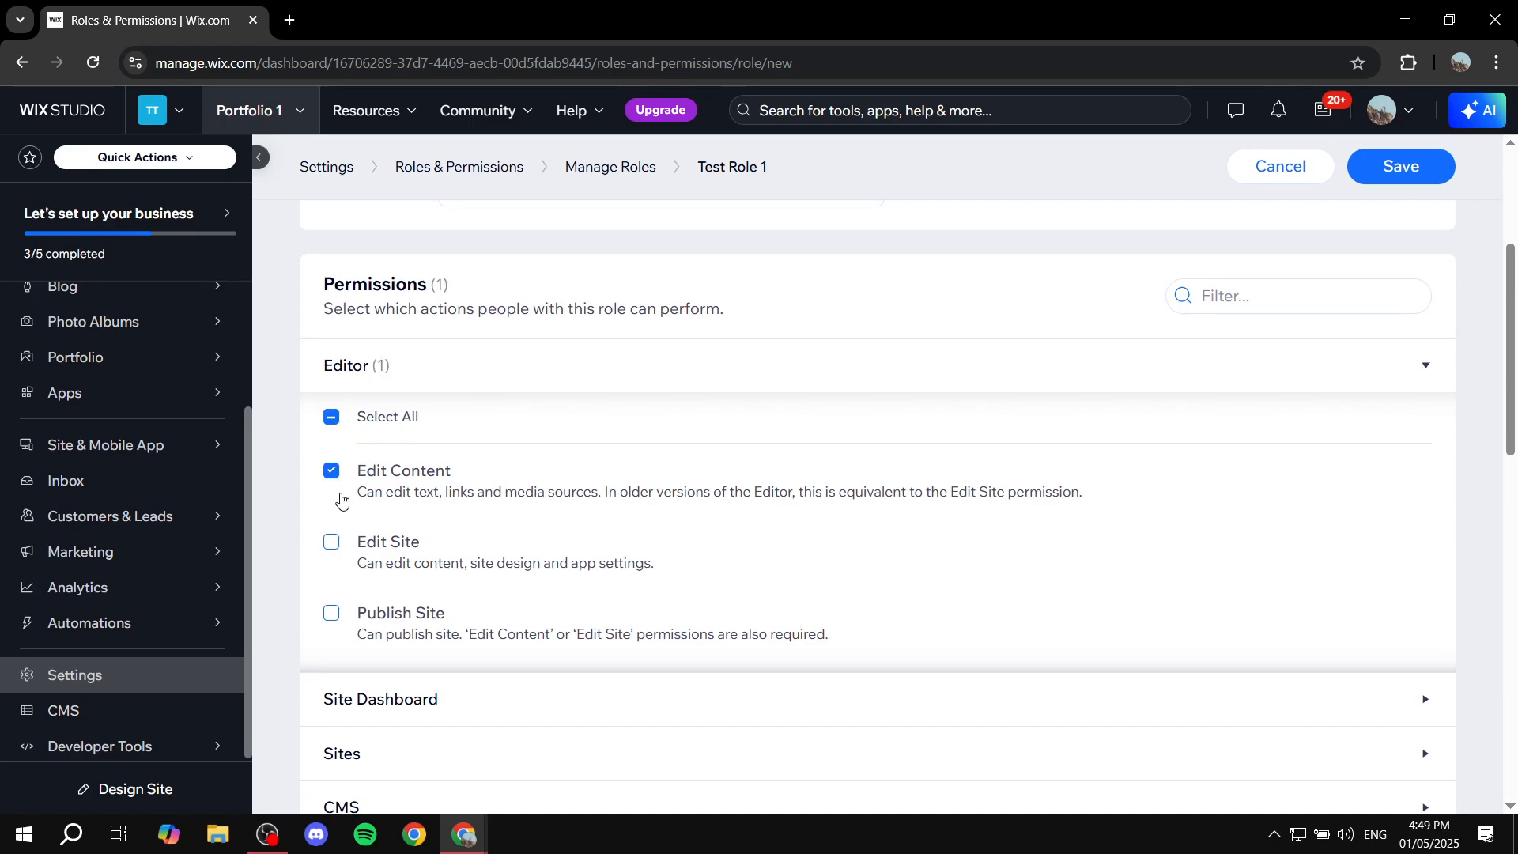
click(331, 543)
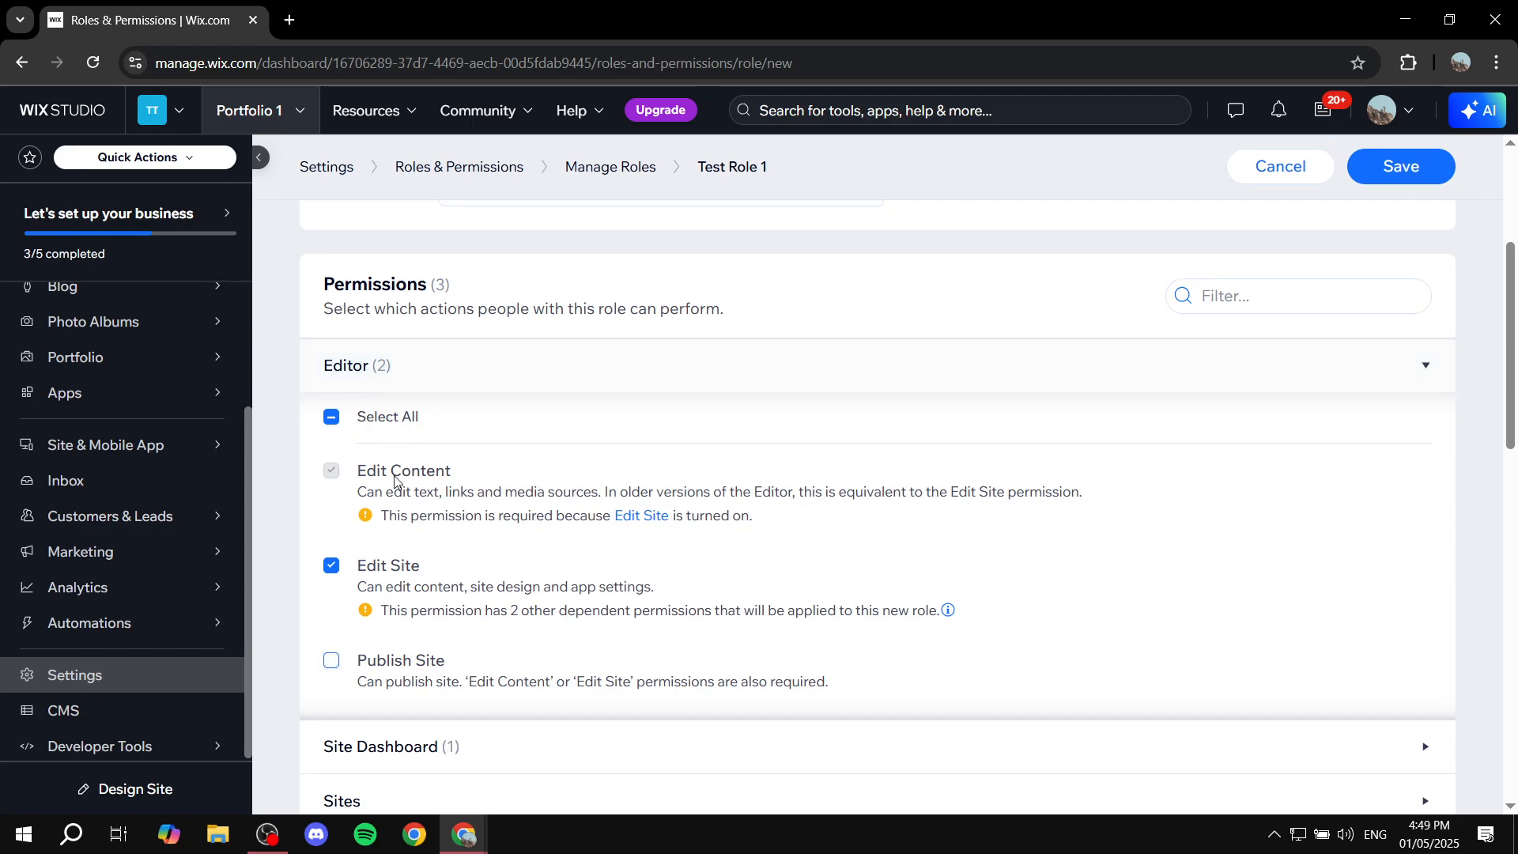
click(454, 365)
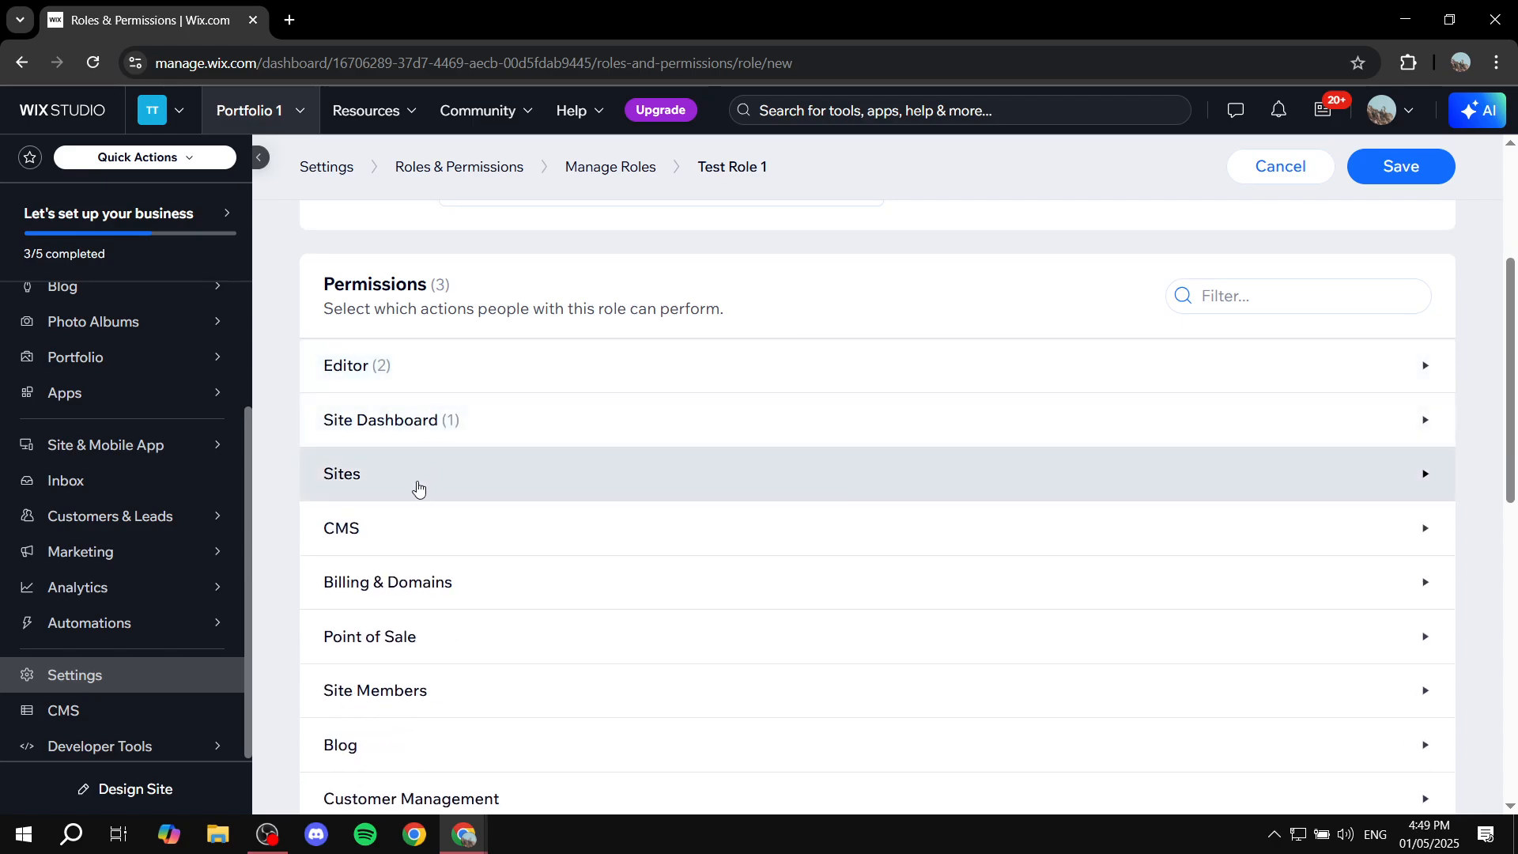
Examine the Sites permissions and the other permission categories available for the custom role.
click(426, 472)
scroll(442, 483, down, 1)
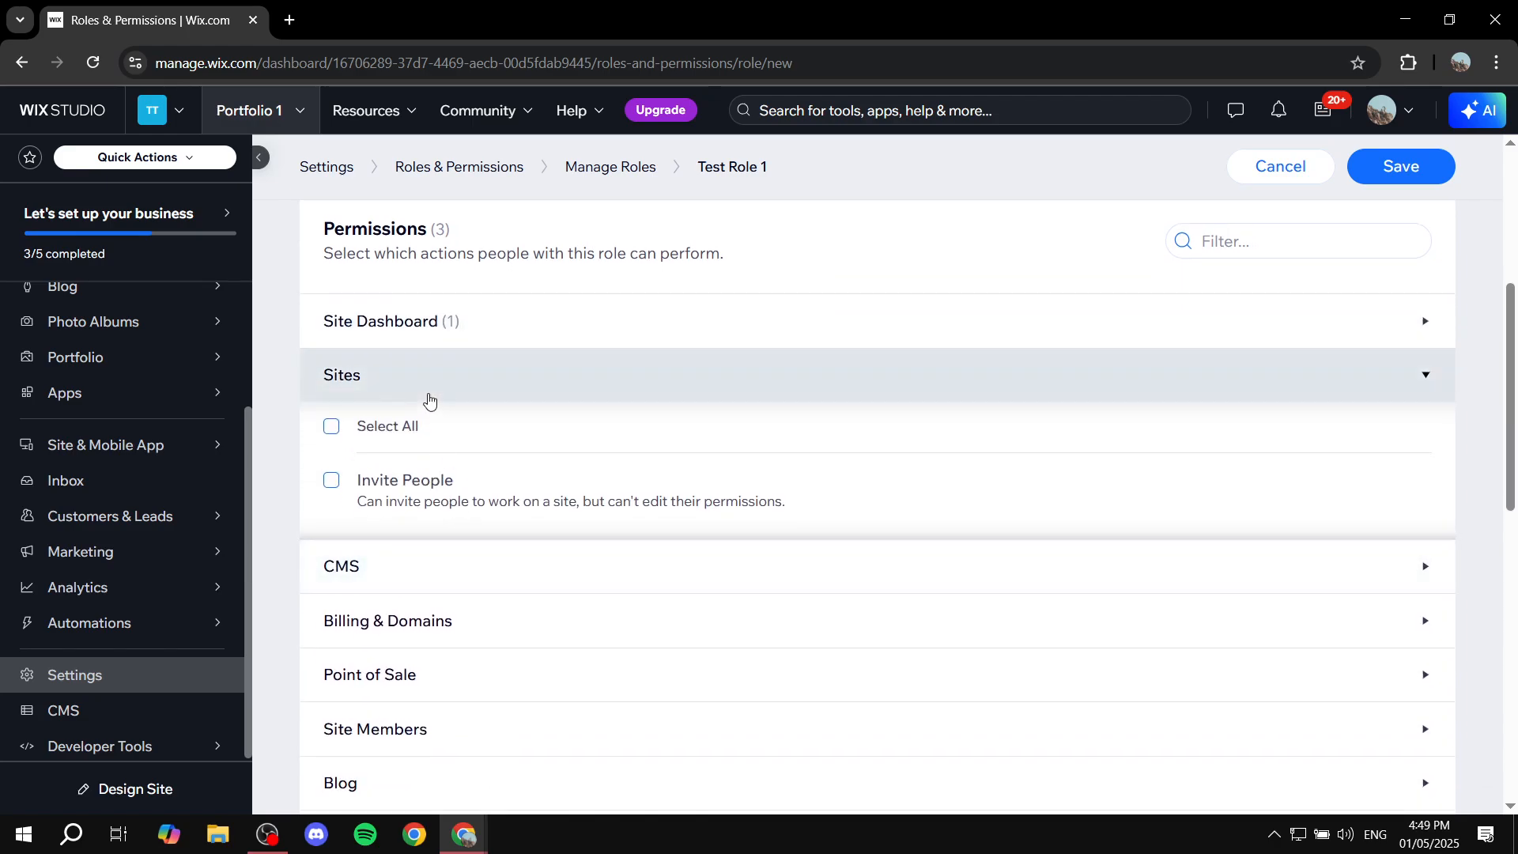
click(426, 398)
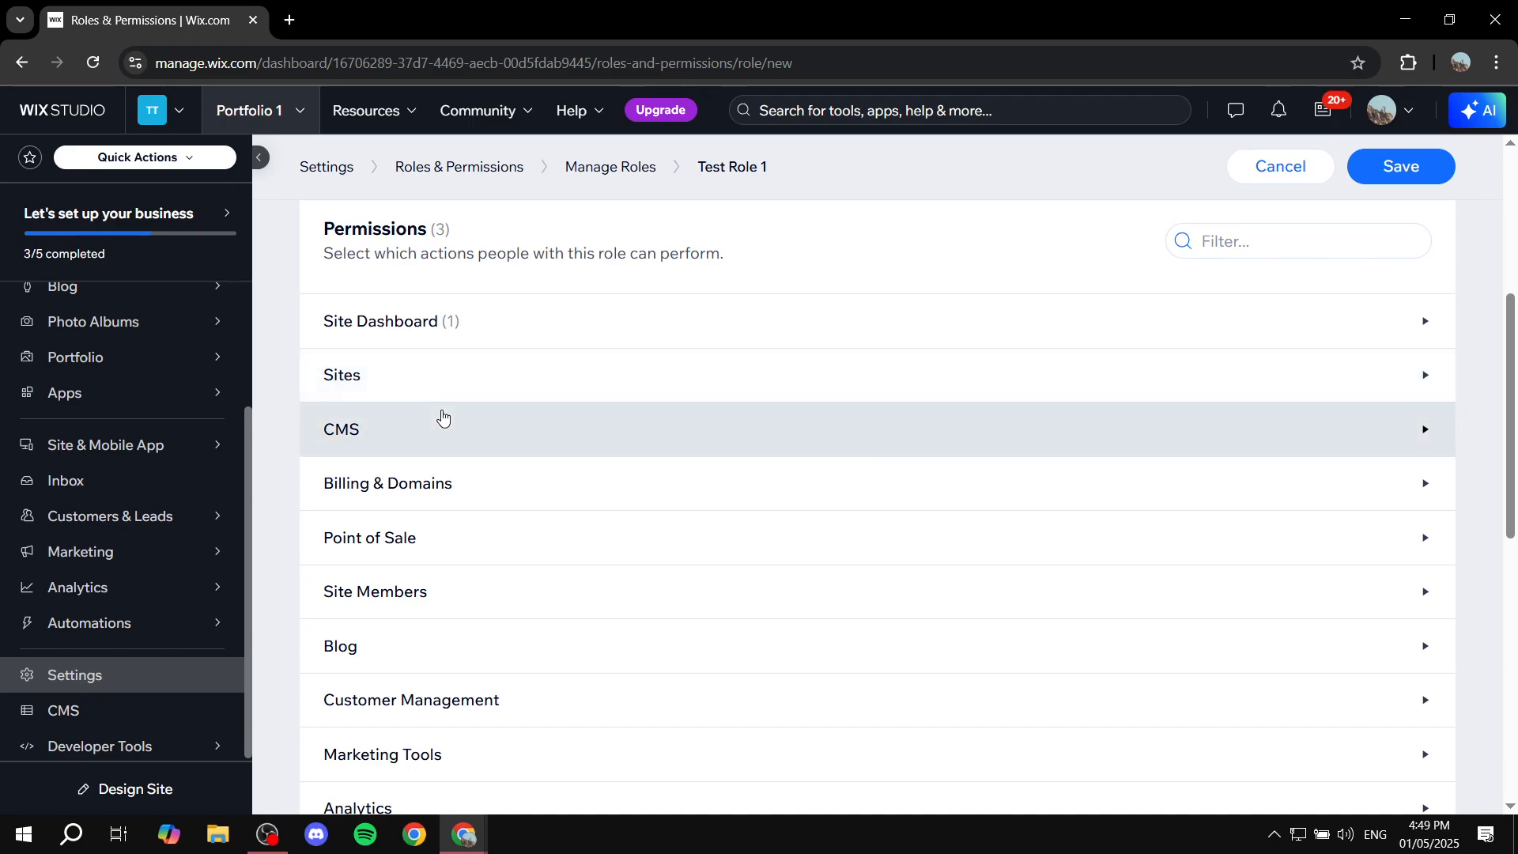
scroll(484, 585, down, 4)
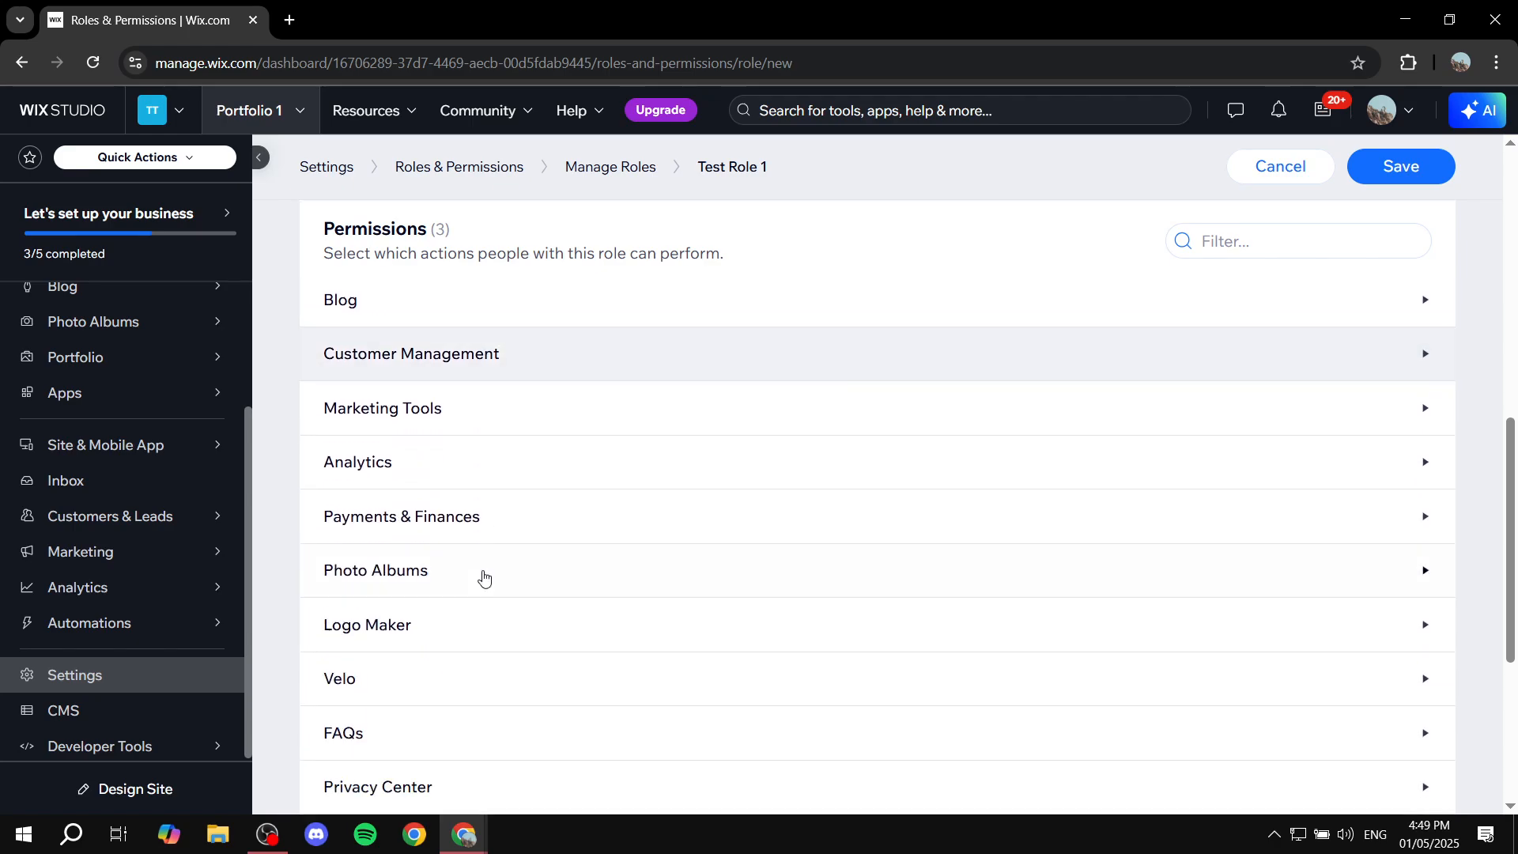
scroll(484, 528, down, 2)
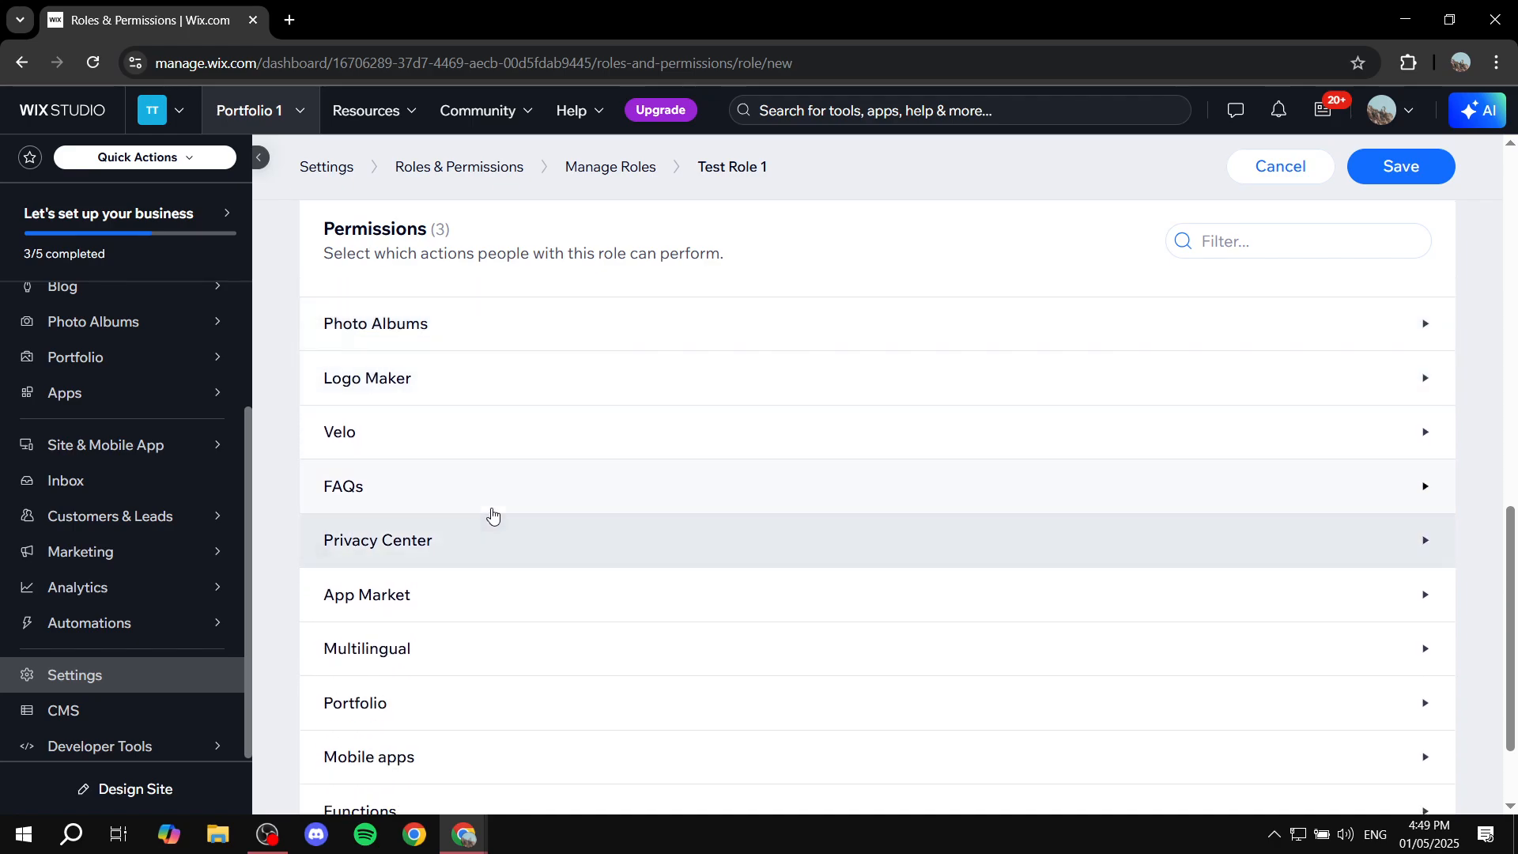
click(490, 546)
click(491, 545)
scroll(593, 471, up, 6)
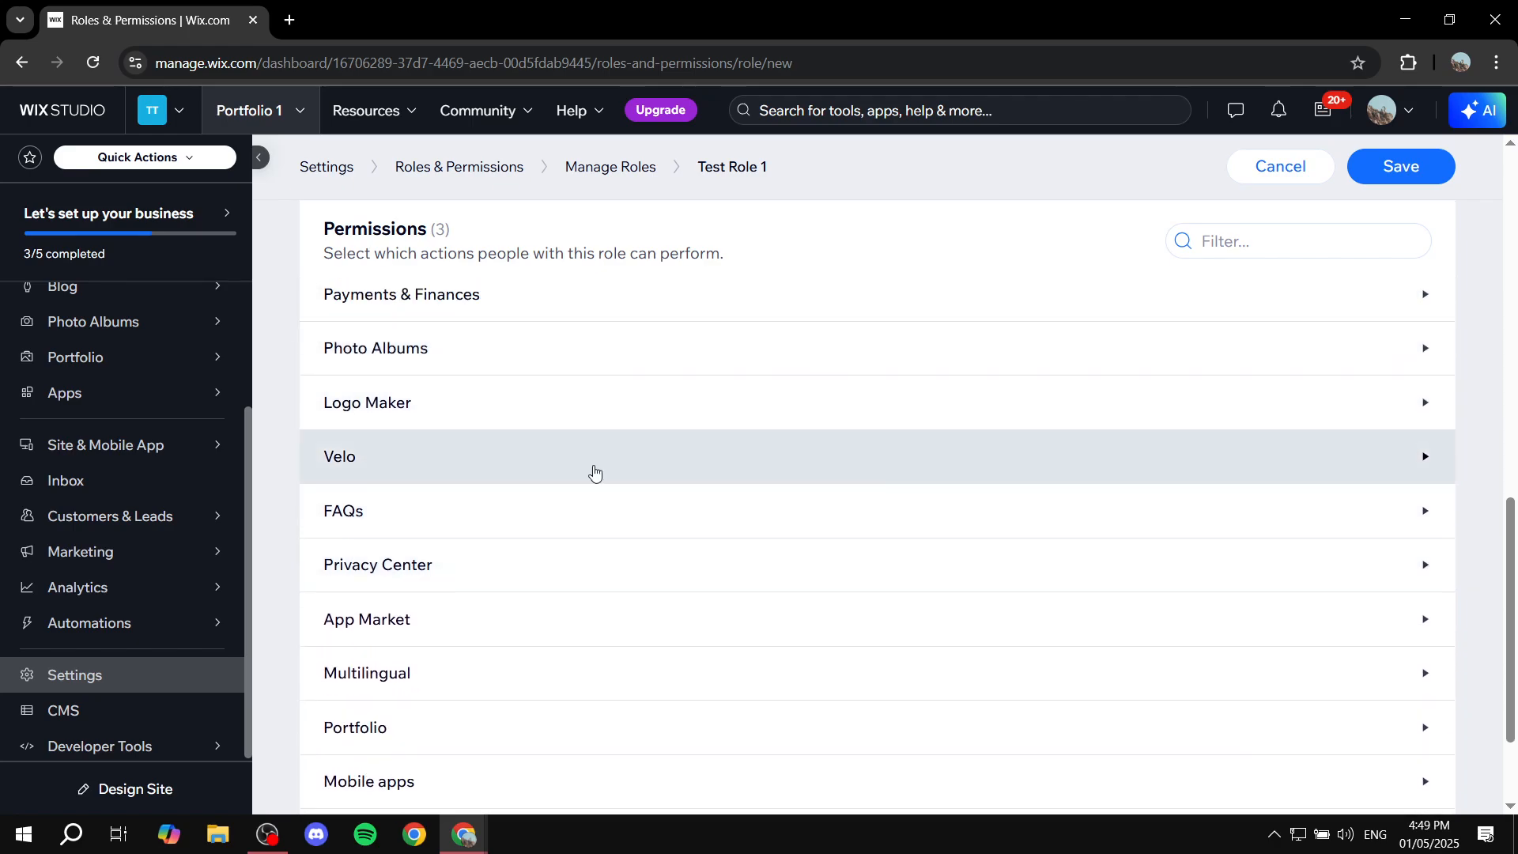
scroll(511, 517, down, 12)
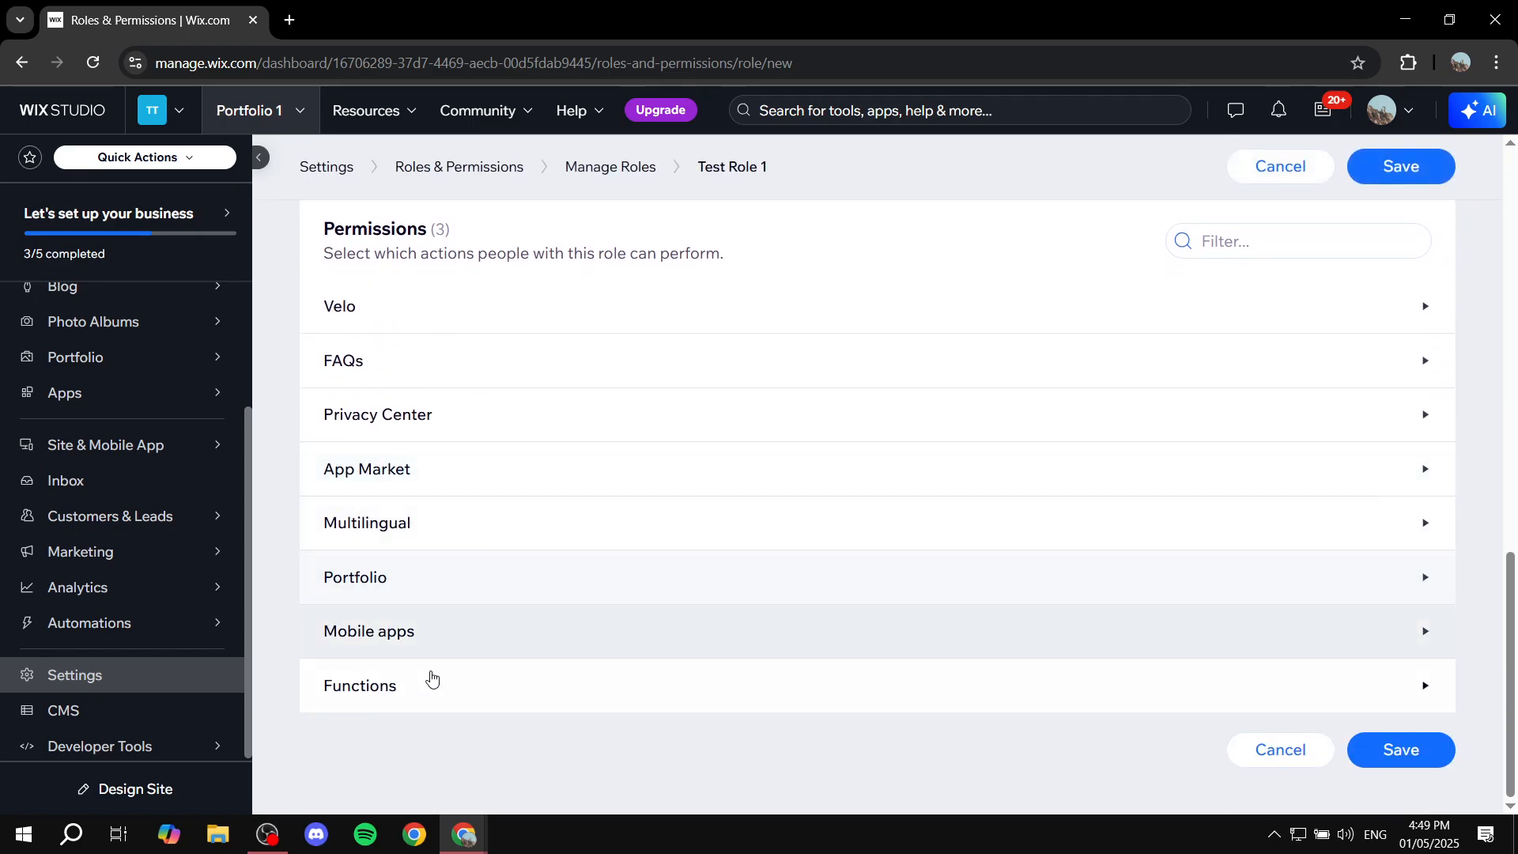
scroll(443, 662, up, 1)
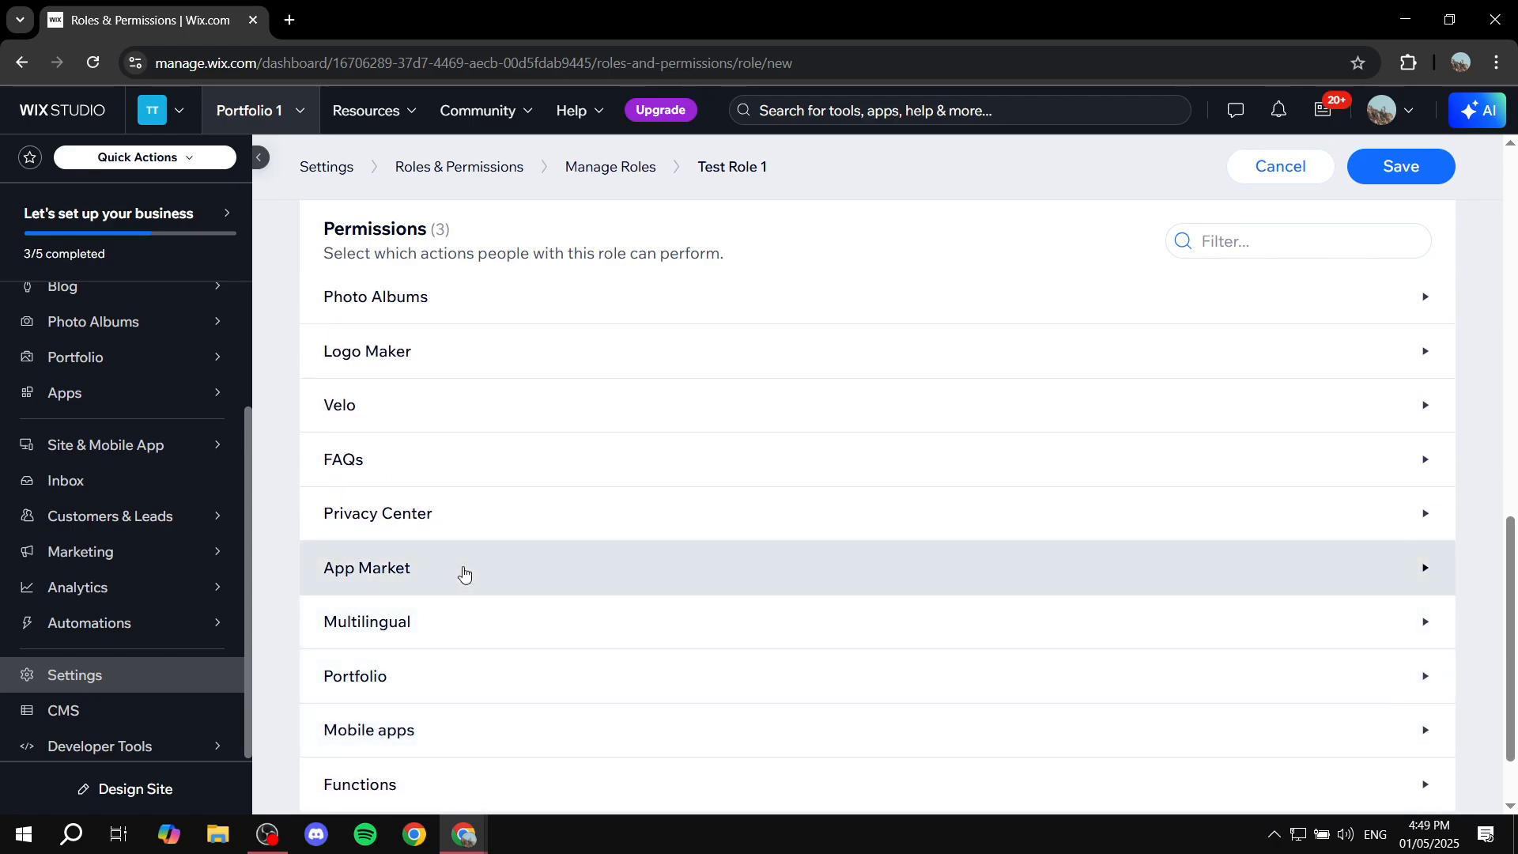
scroll(363, 449, up, 2)
scroll(427, 474, up, 3)
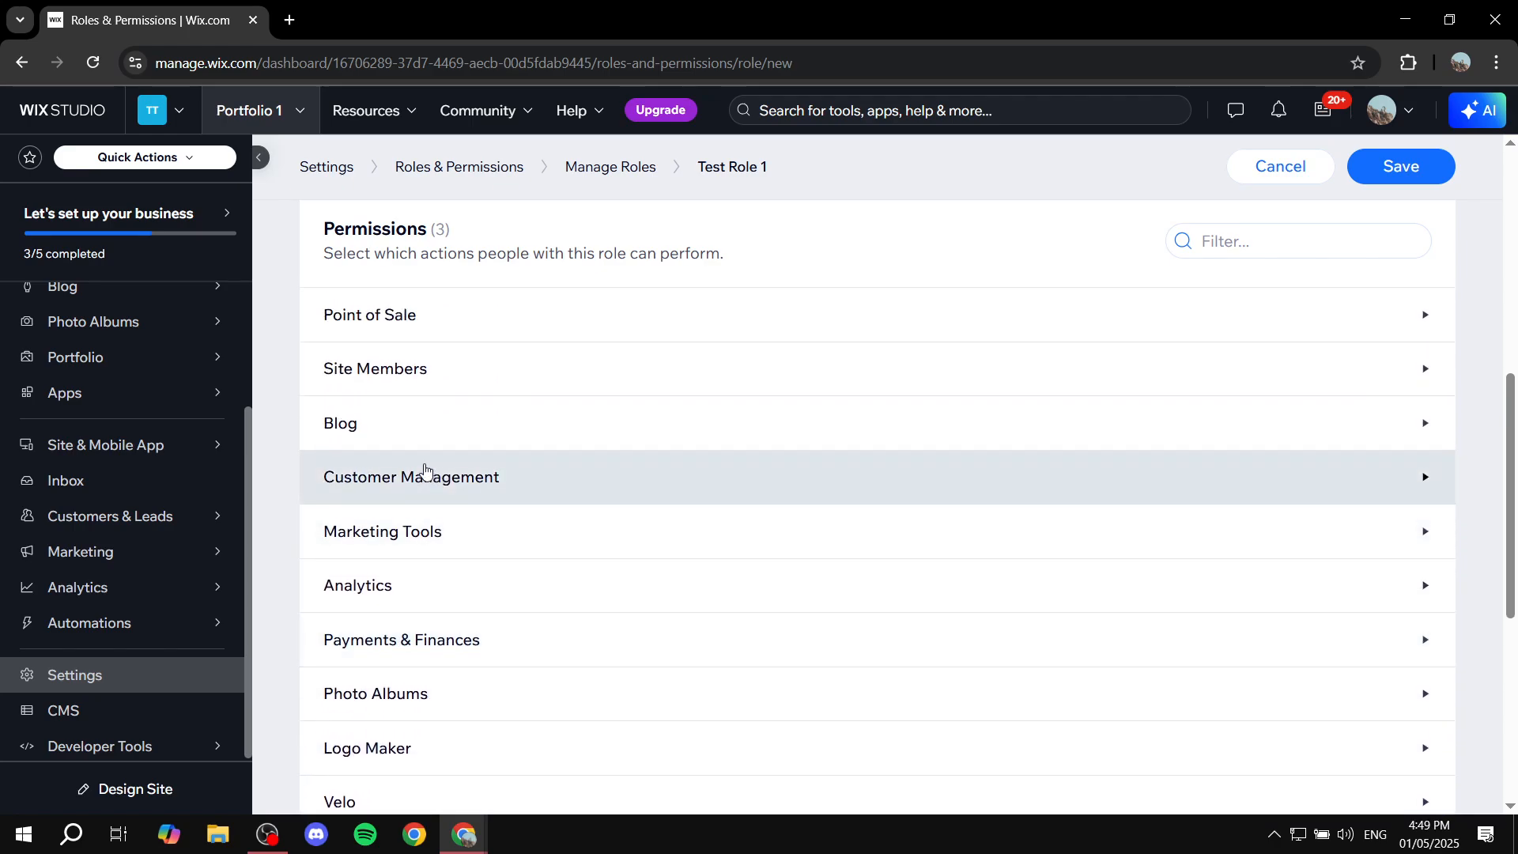
Grant the role the Edit Posts and Publish Posts permissions in the Blog category.
click(467, 521)
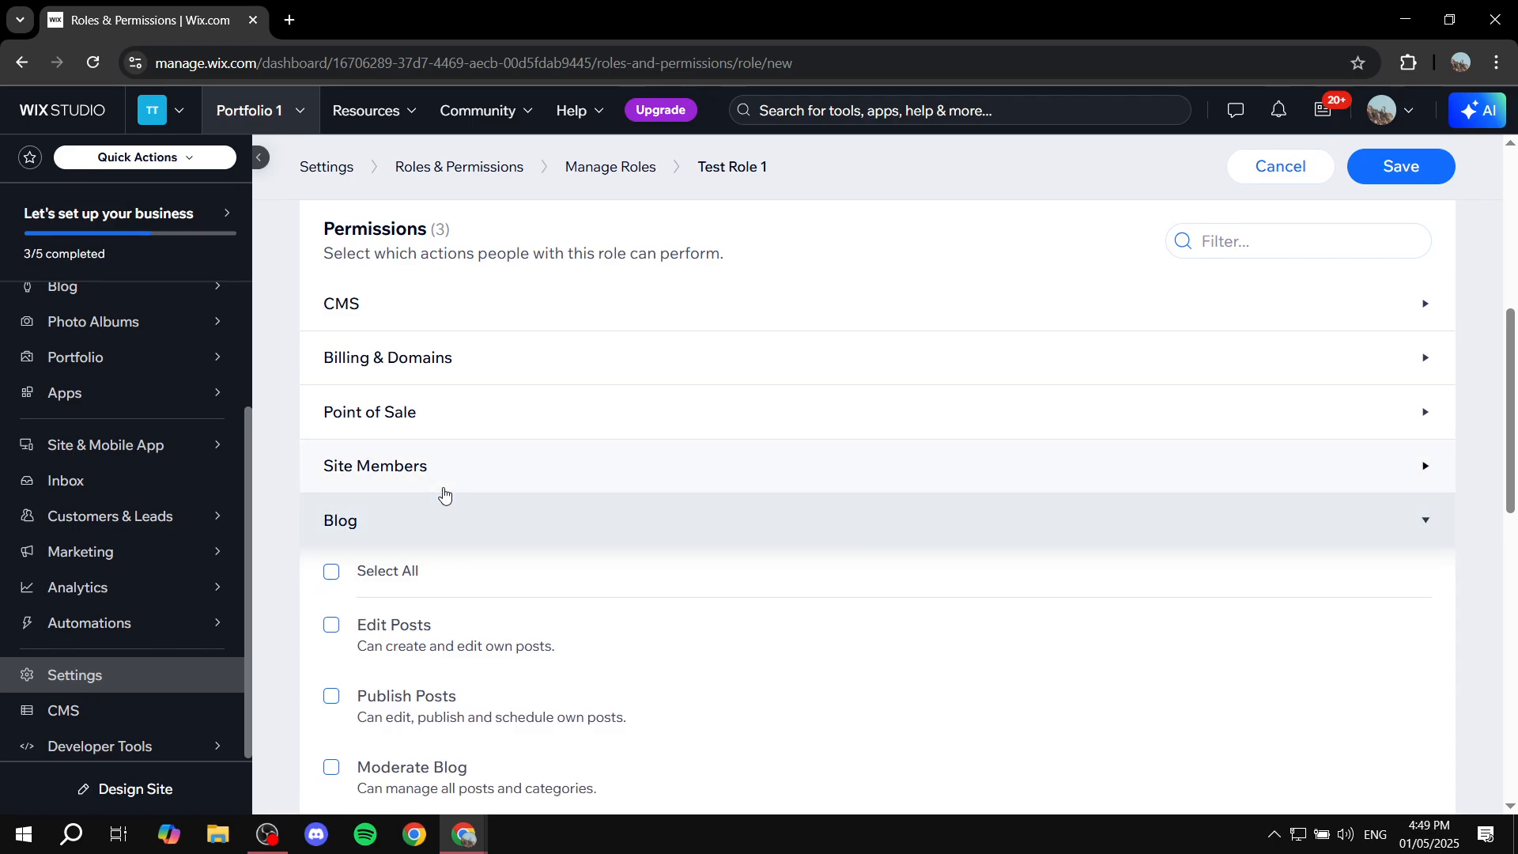
scroll(416, 504, down, 2)
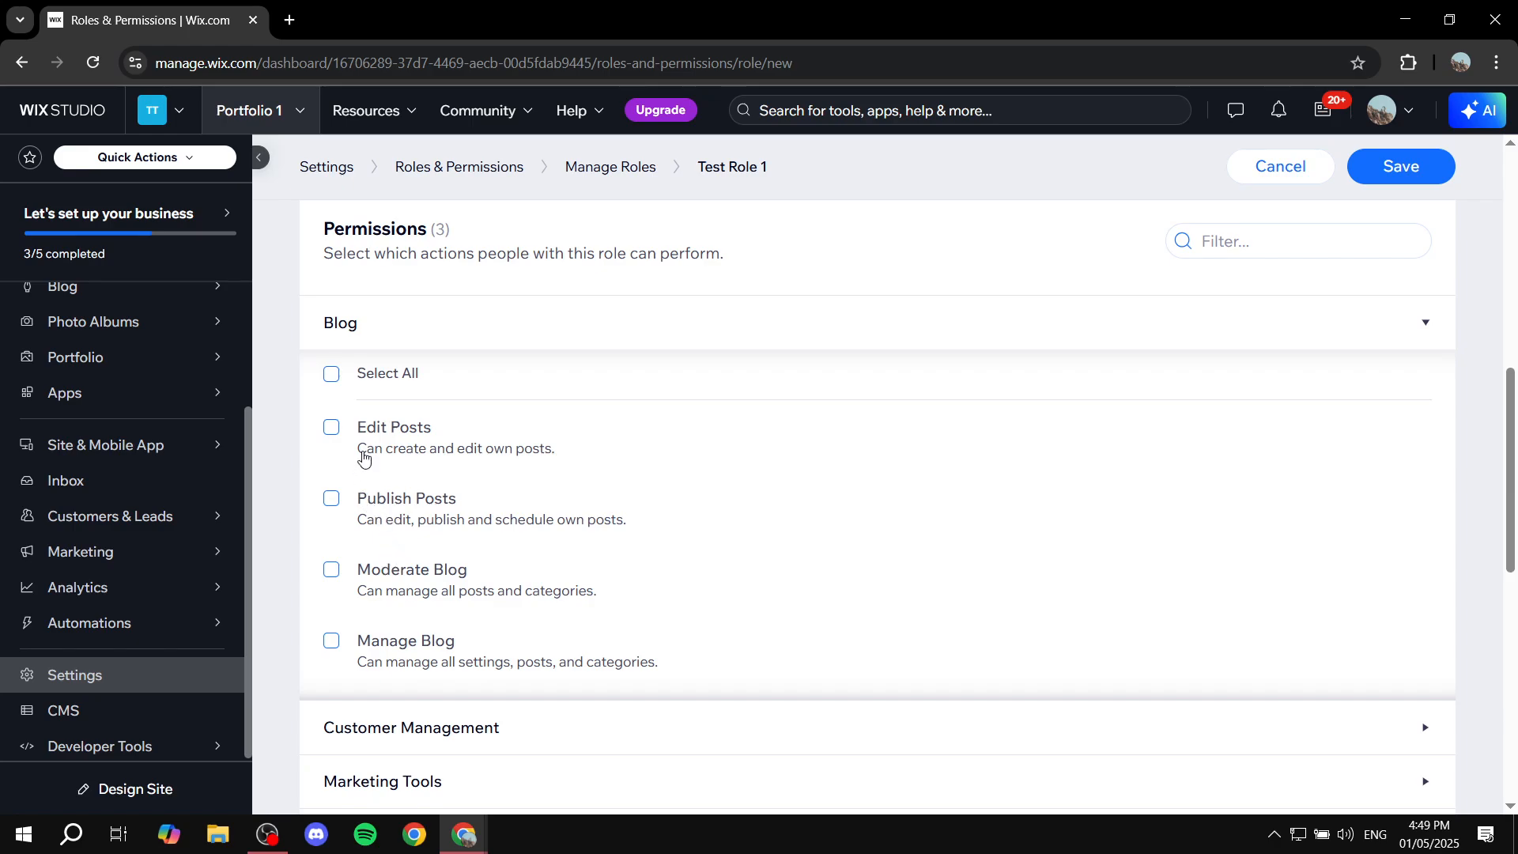
click(359, 433)
click(346, 506)
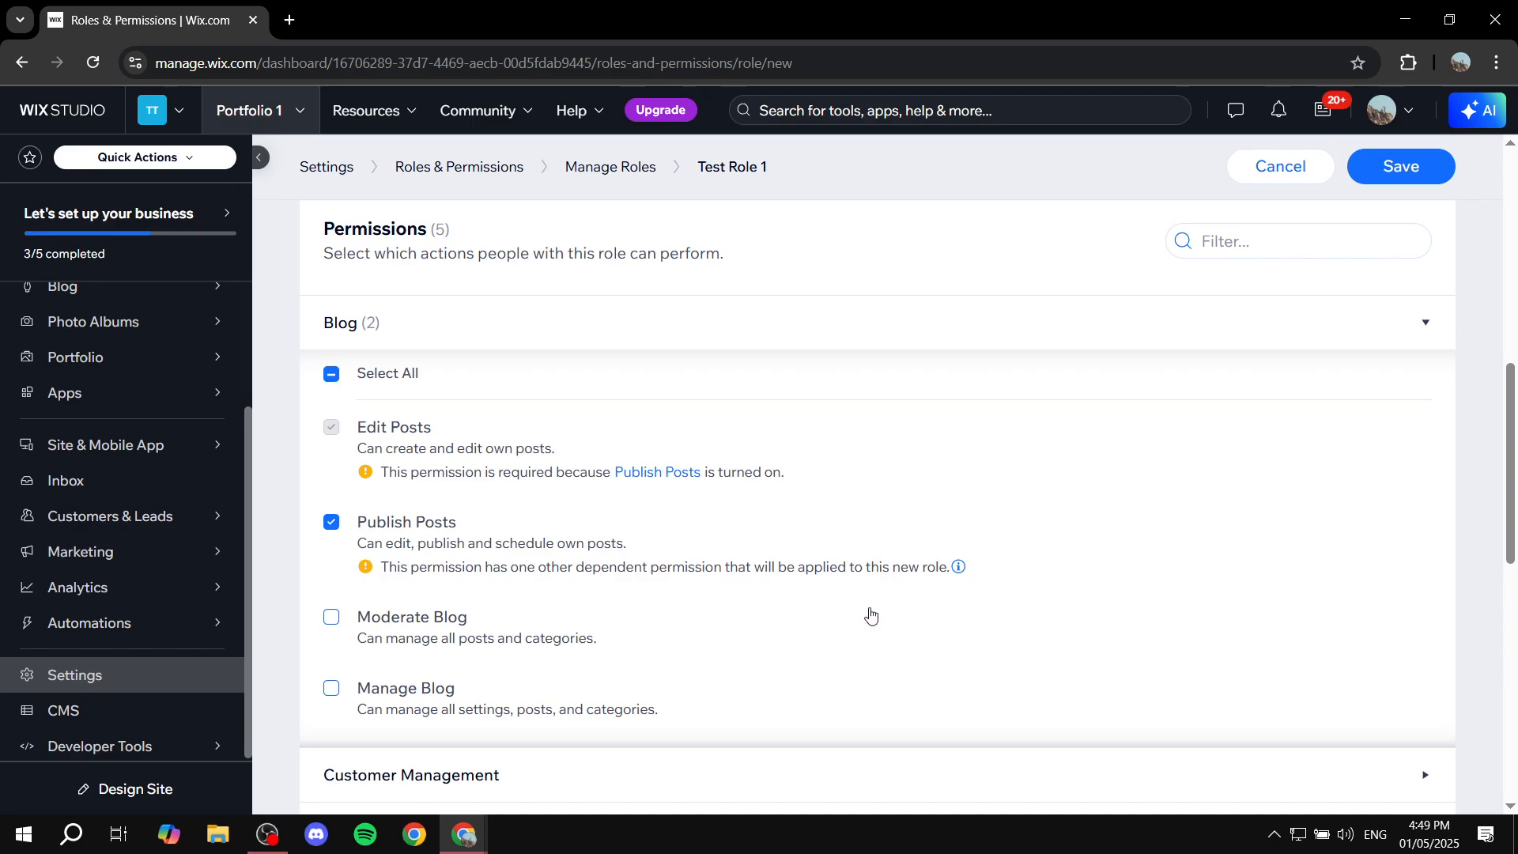
click(1336, 323)
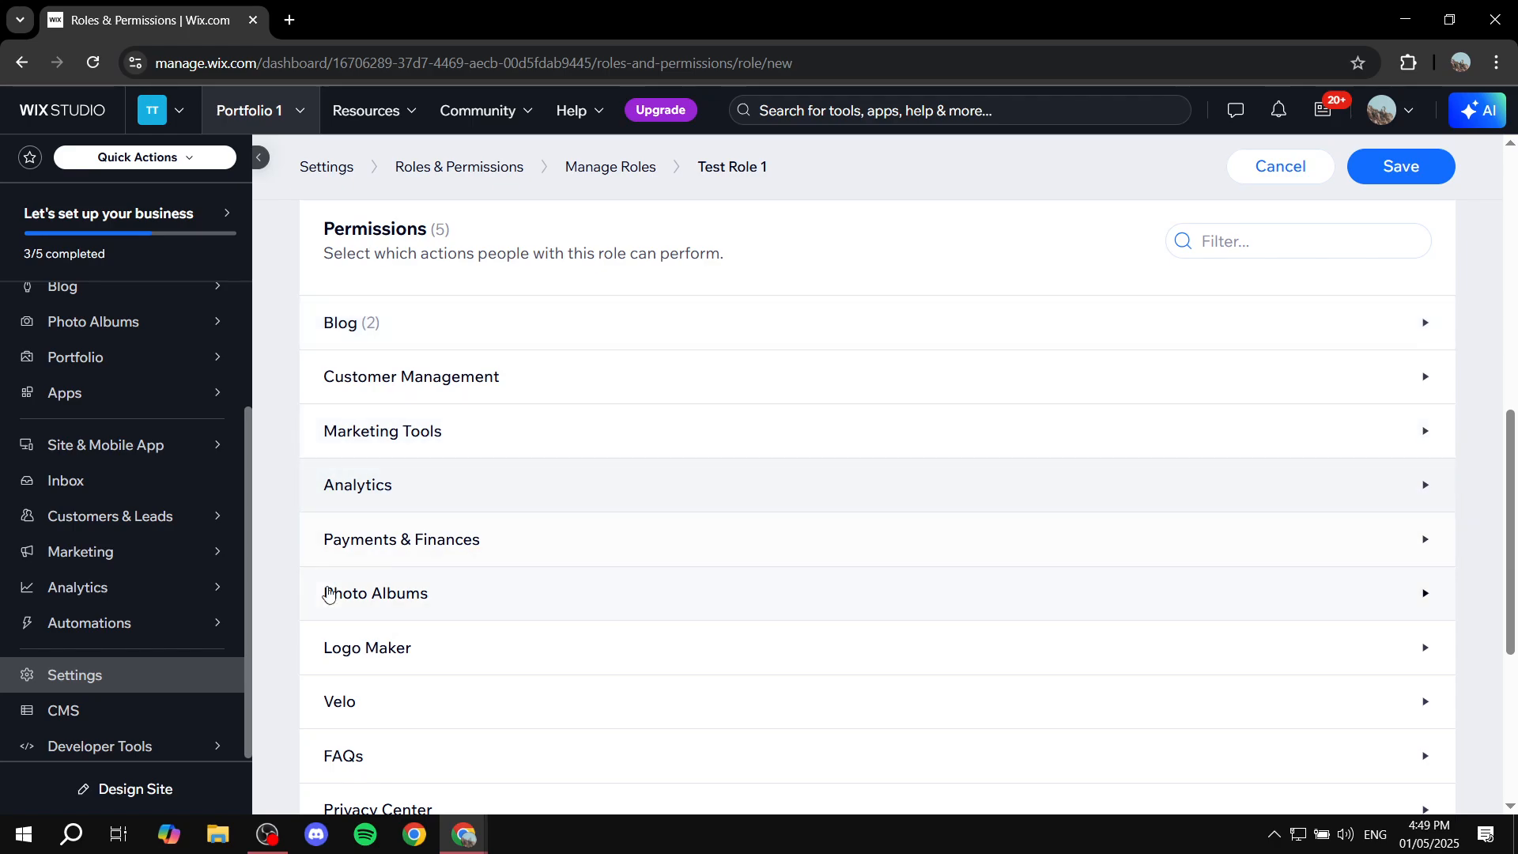
Check the remaining permission categories, including Multilingual, and save the custom role Test Role 1.
scroll(446, 624, down, 5)
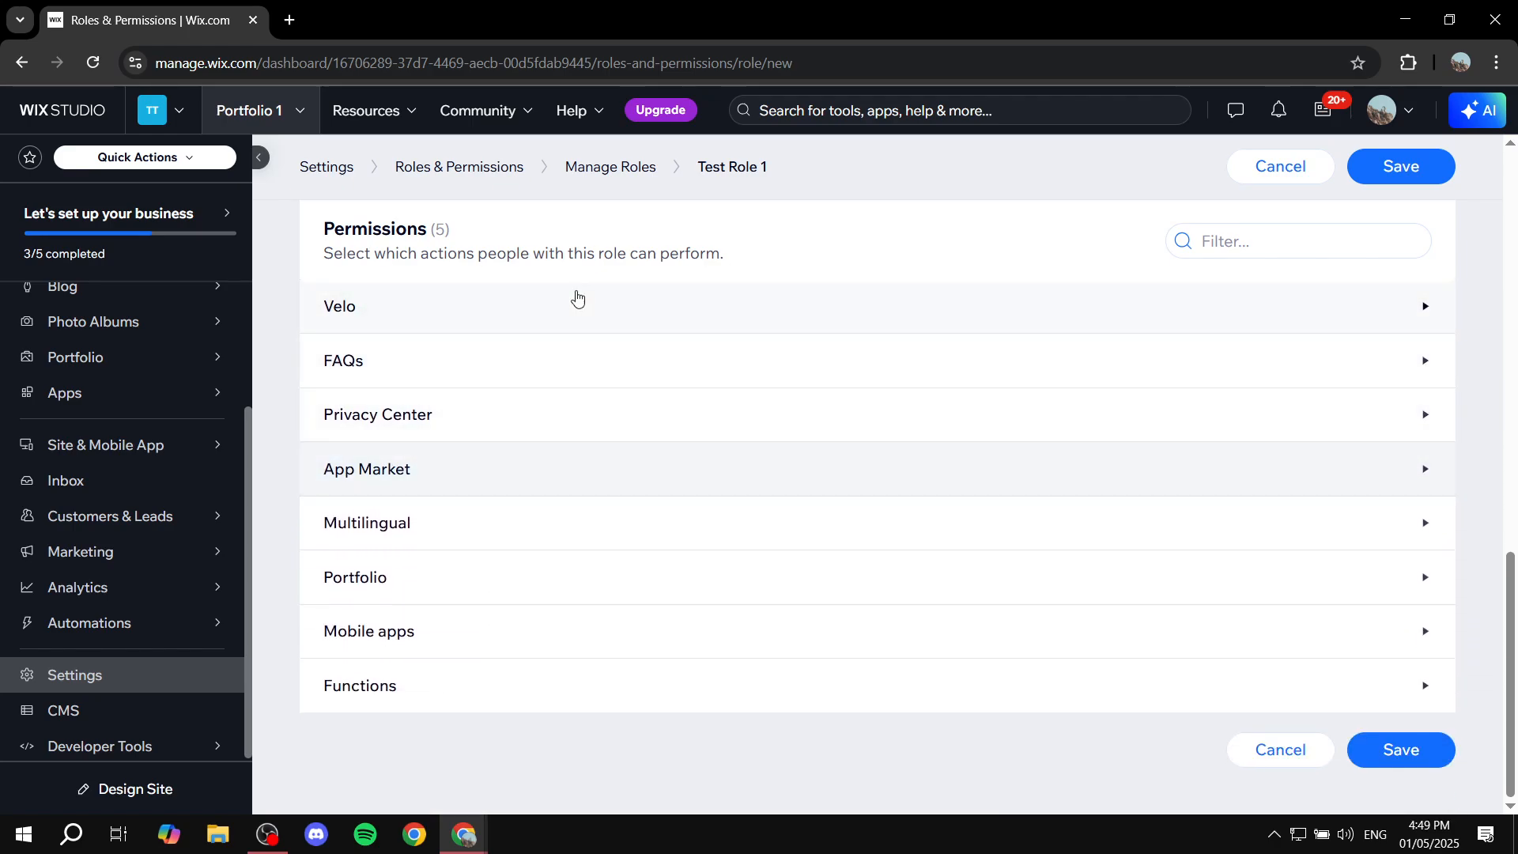
scroll(657, 548, up, 8)
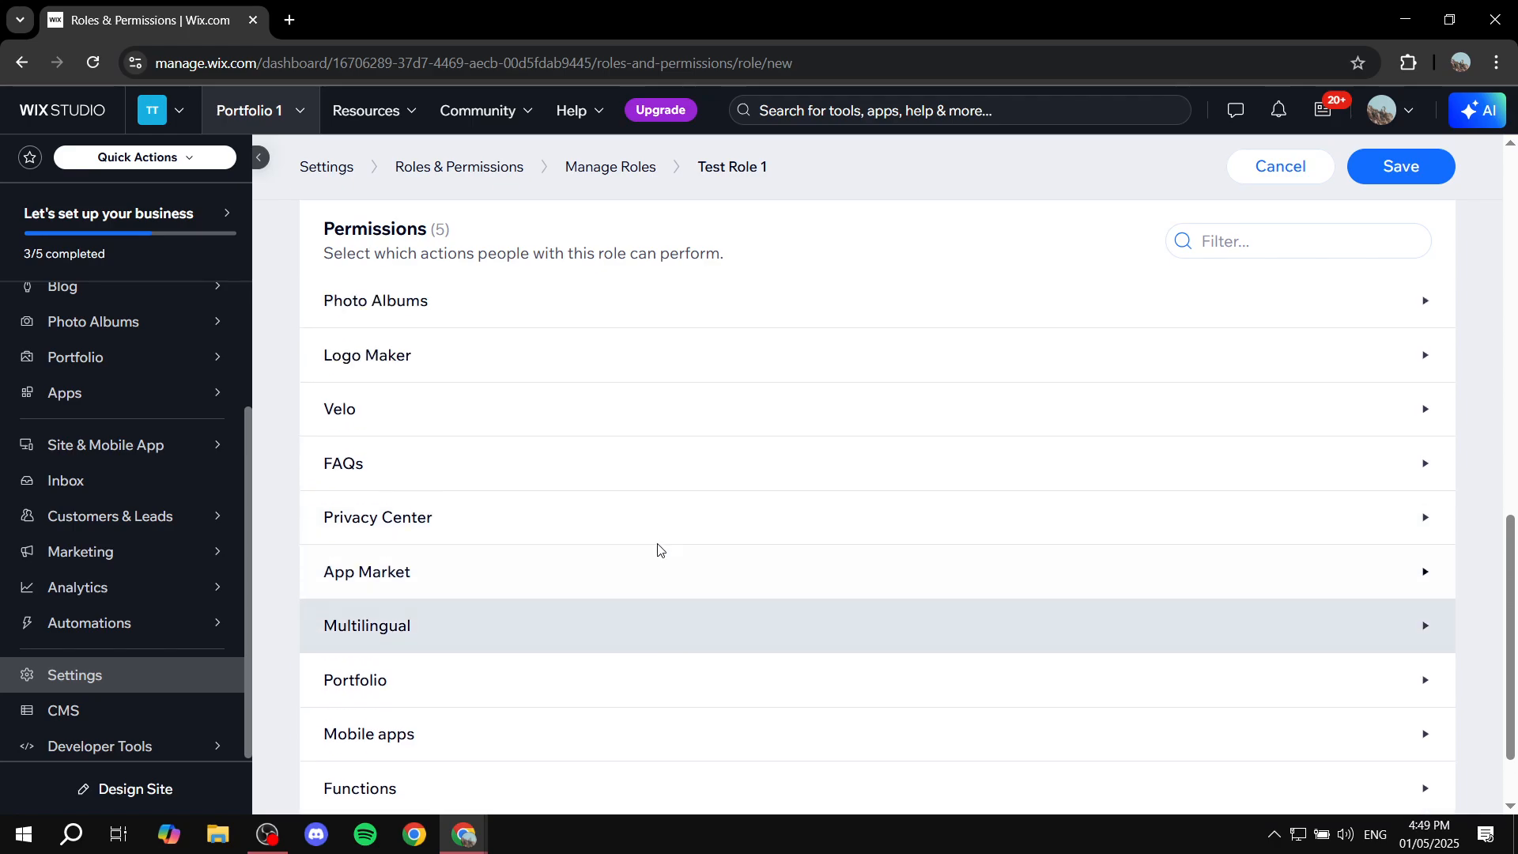
scroll(558, 517, up, 4)
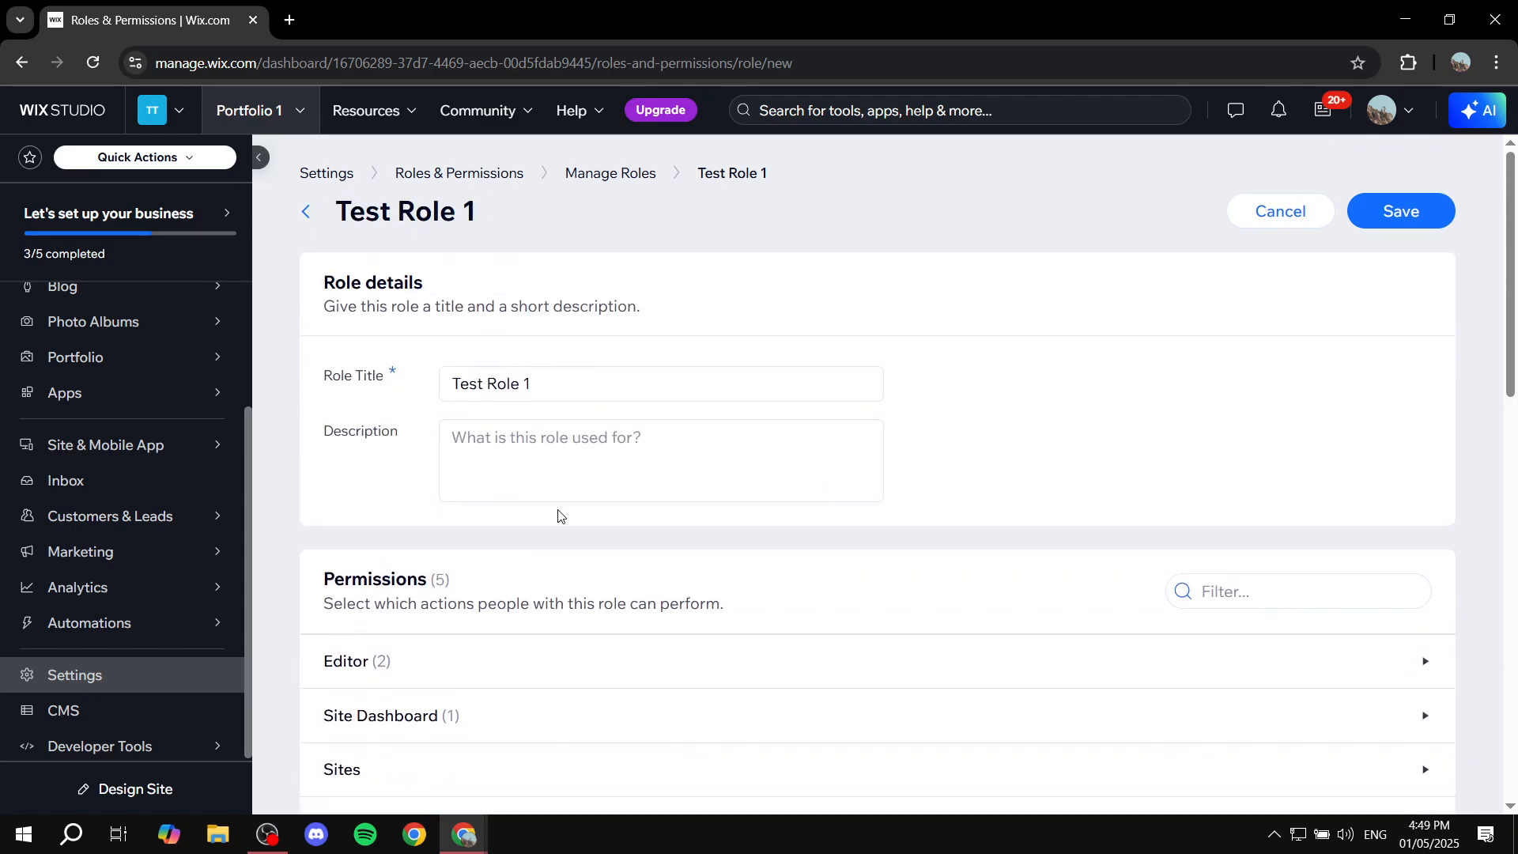
scroll(554, 507, down, 10)
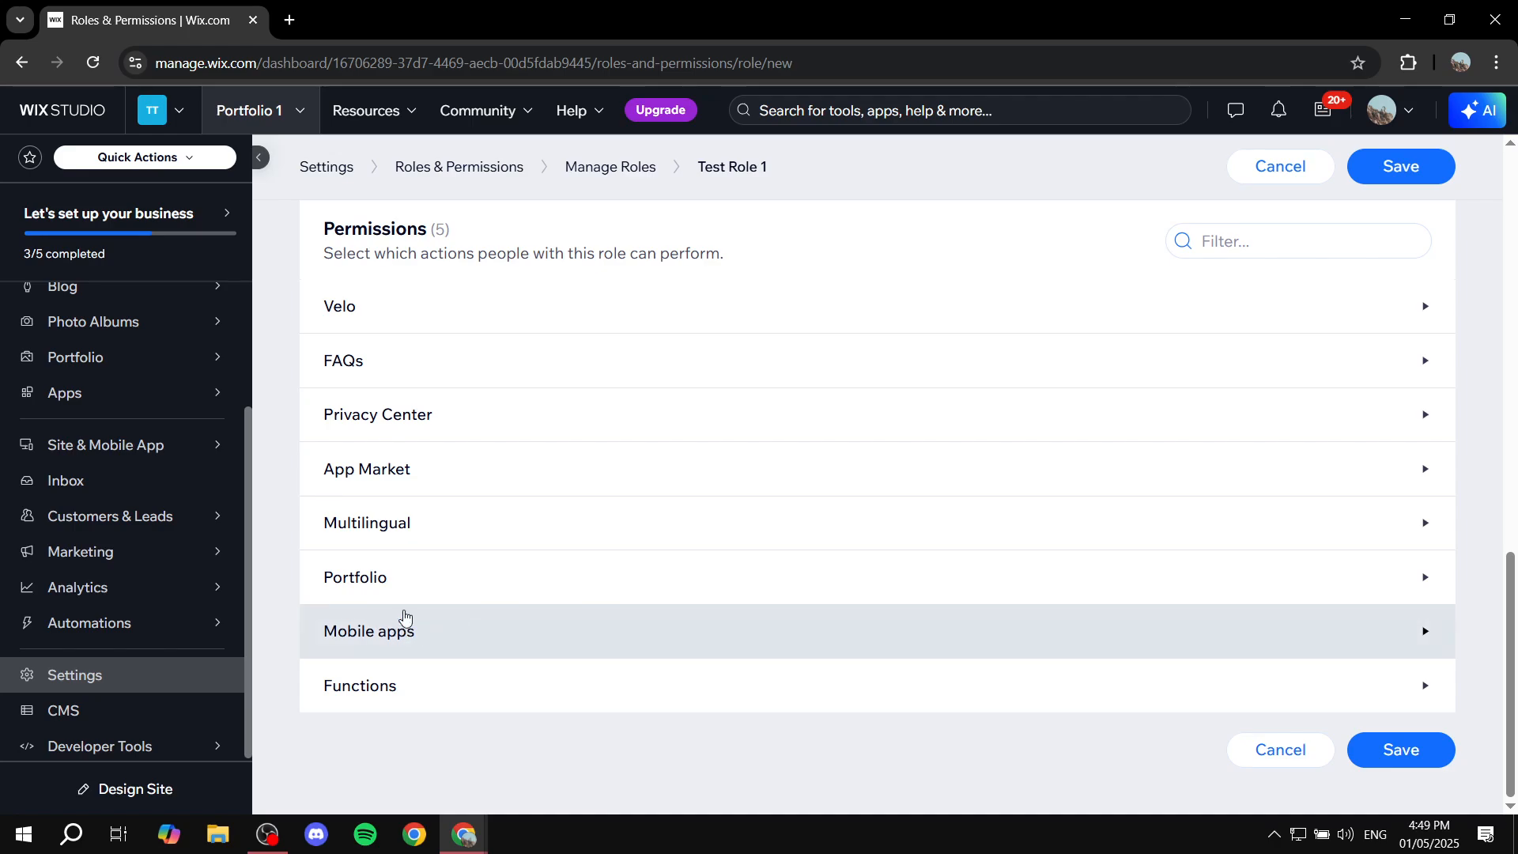
click(402, 528)
click(456, 527)
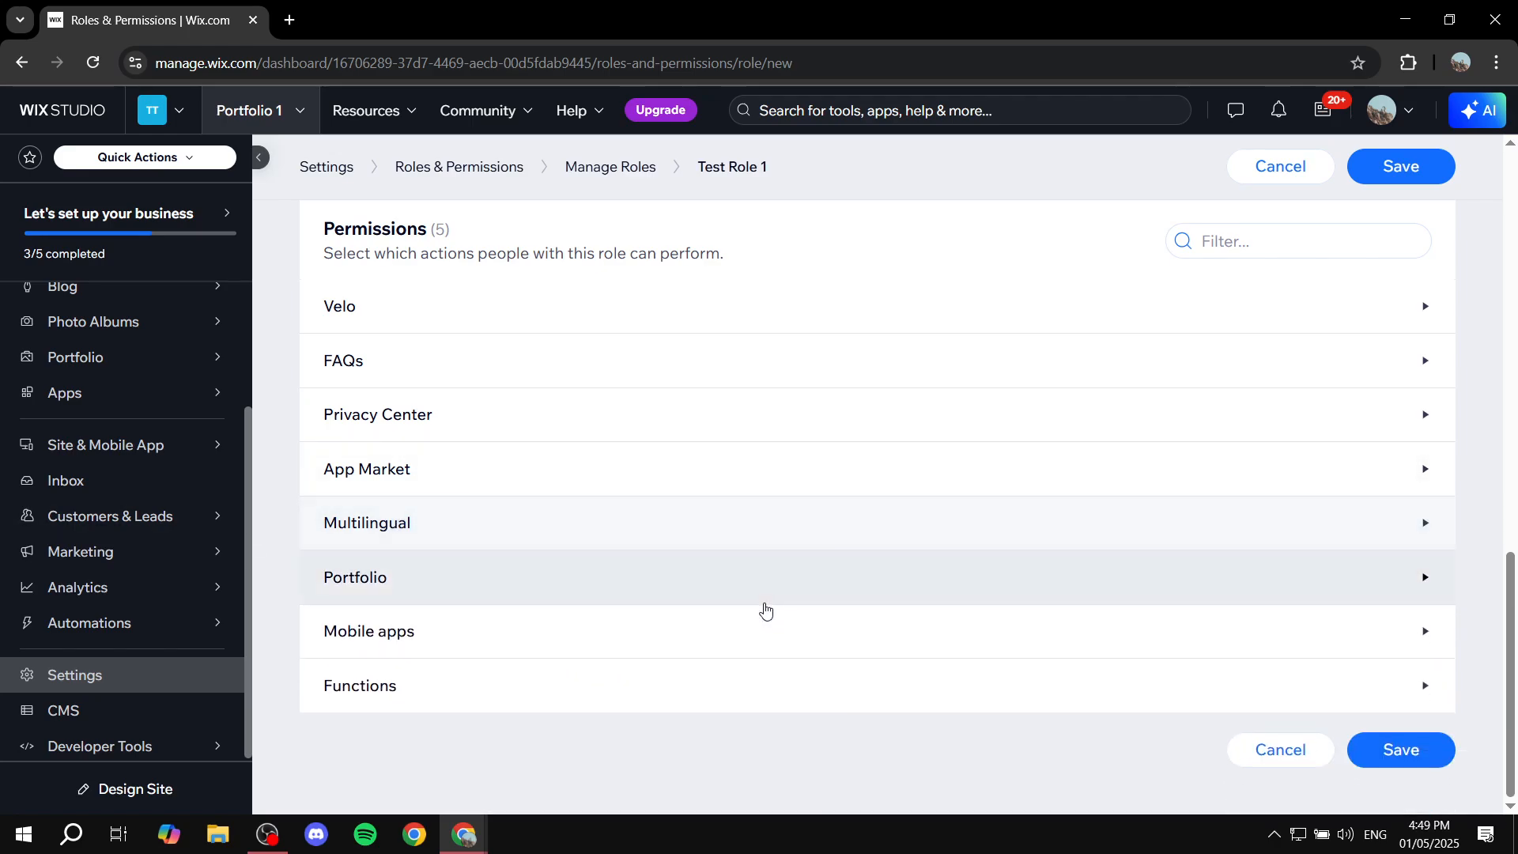
scroll(510, 579, up, 10)
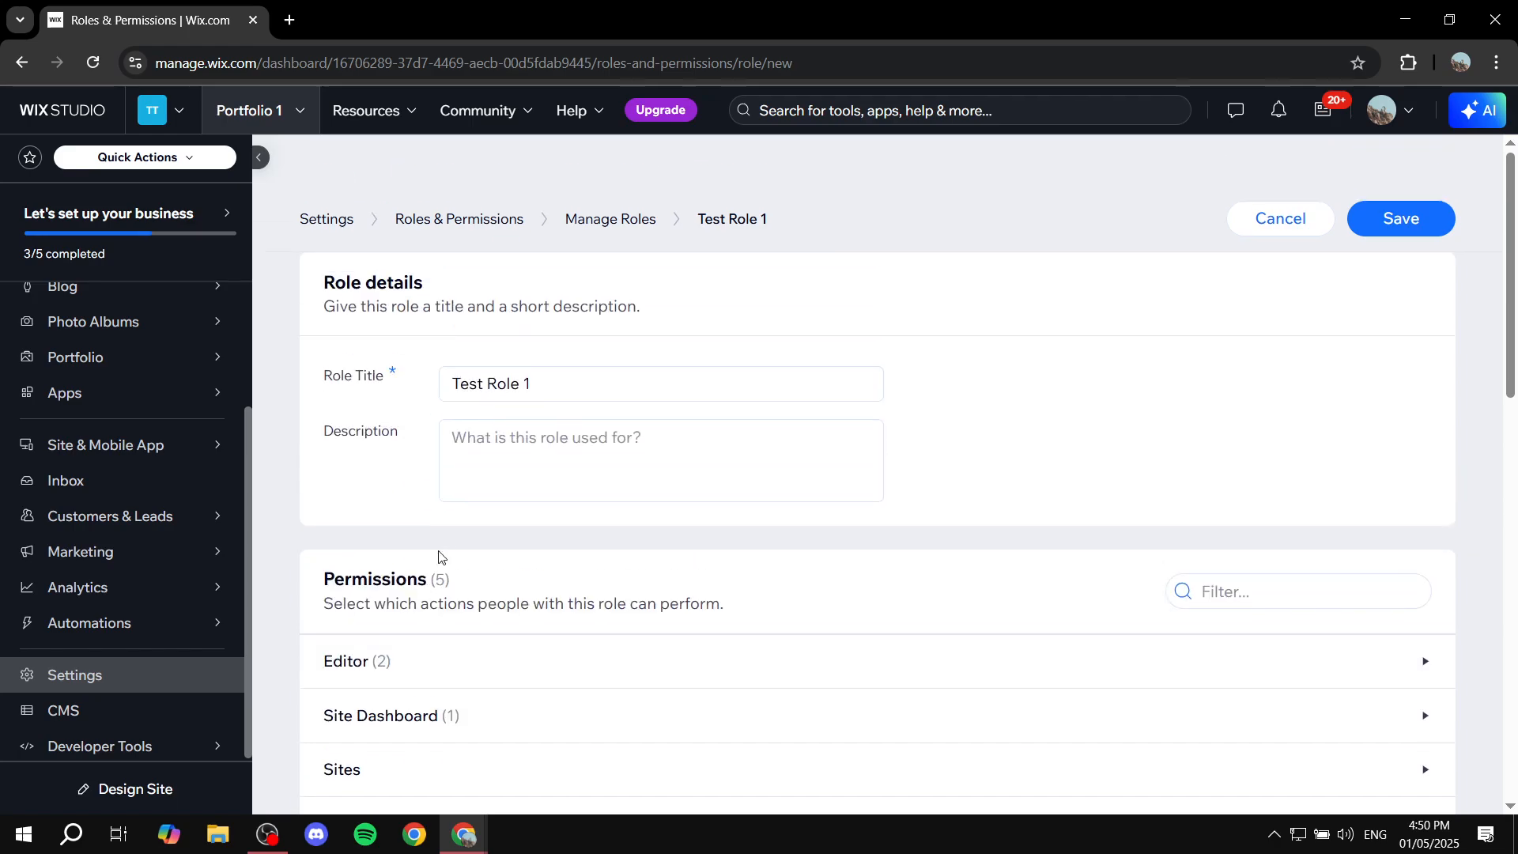
scroll(506, 563, down, 10)
click(1398, 757)
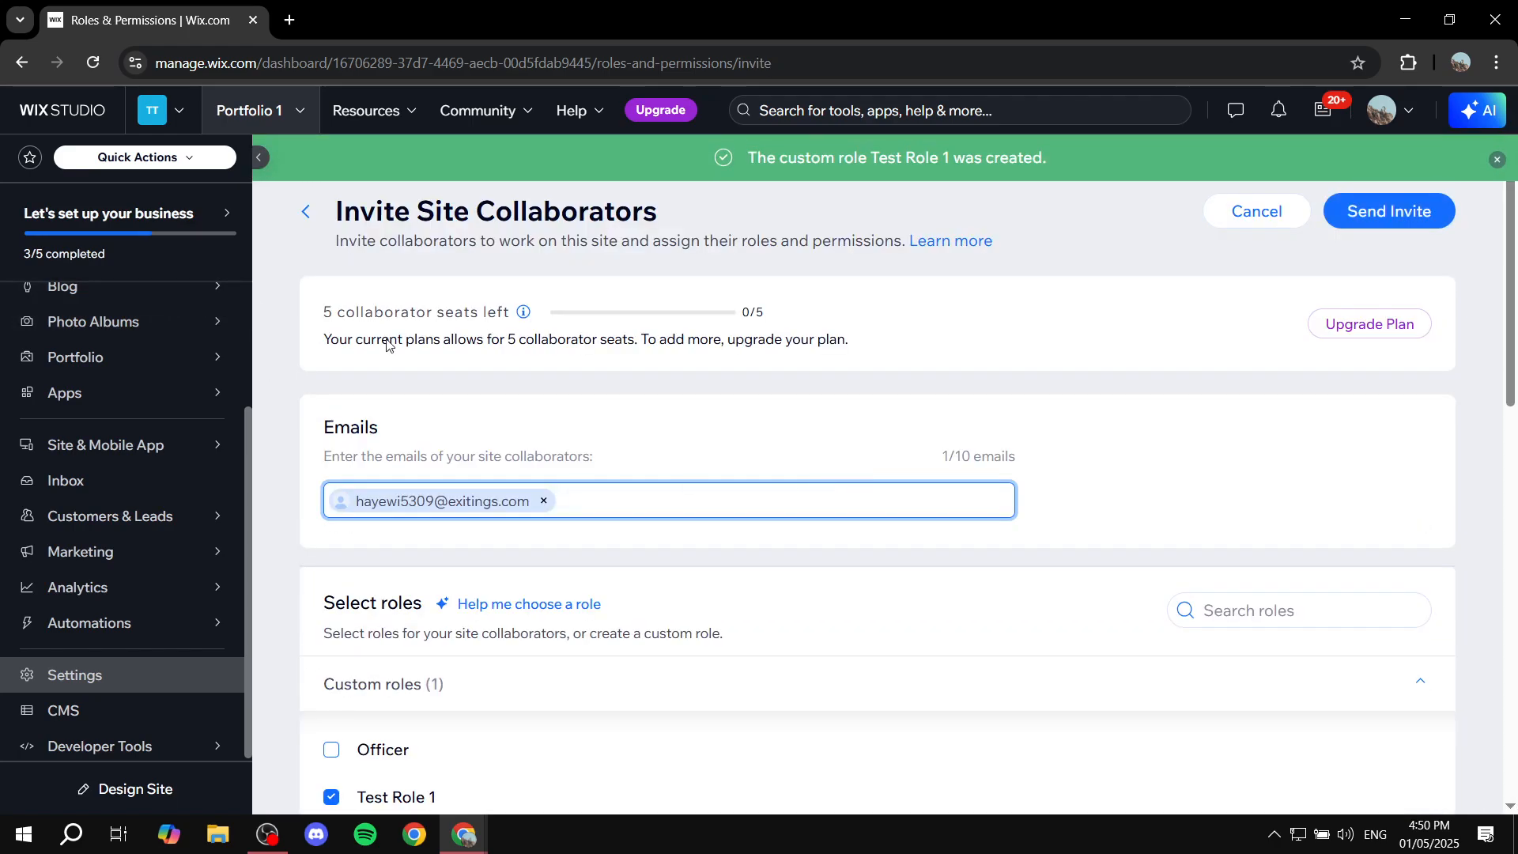
Try the Officer and Admin (Co-Owner) roles for the collaborator, clear them, and reselect only Test Role 1.
scroll(481, 511, down, 3)
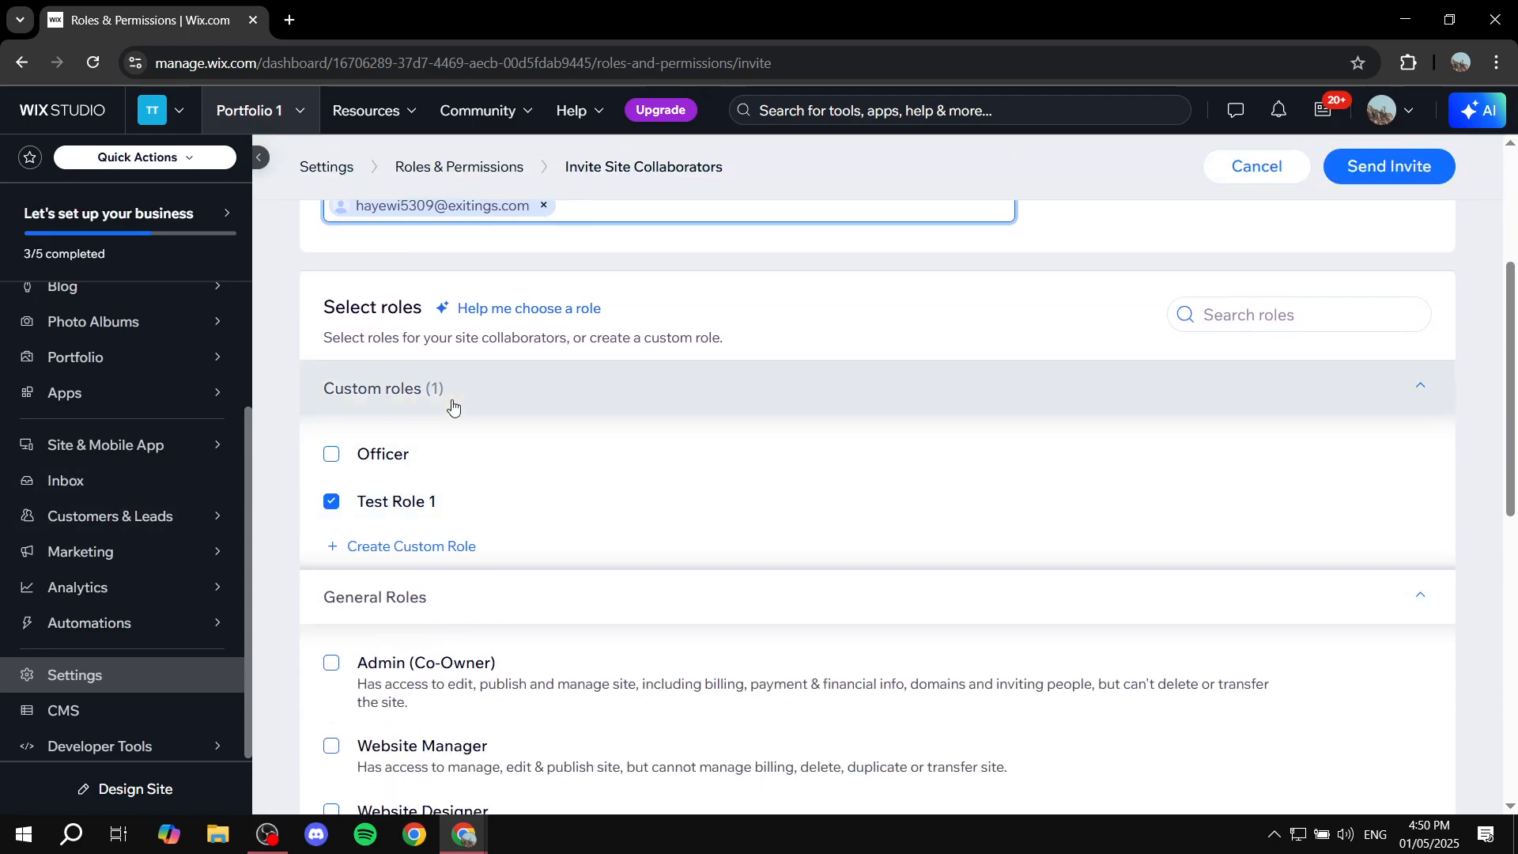
click(349, 457)
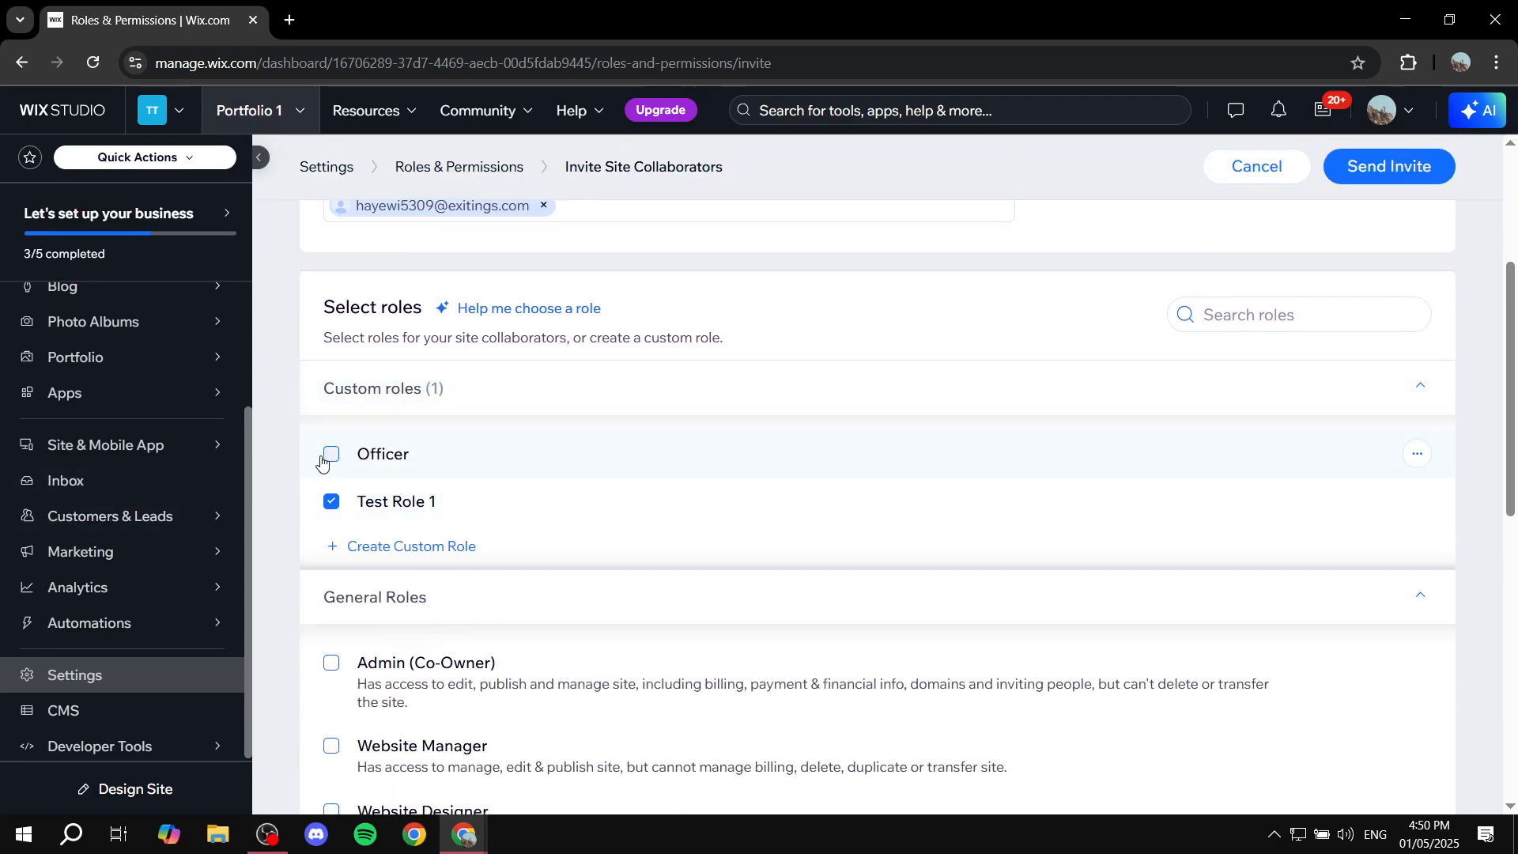
click(332, 664)
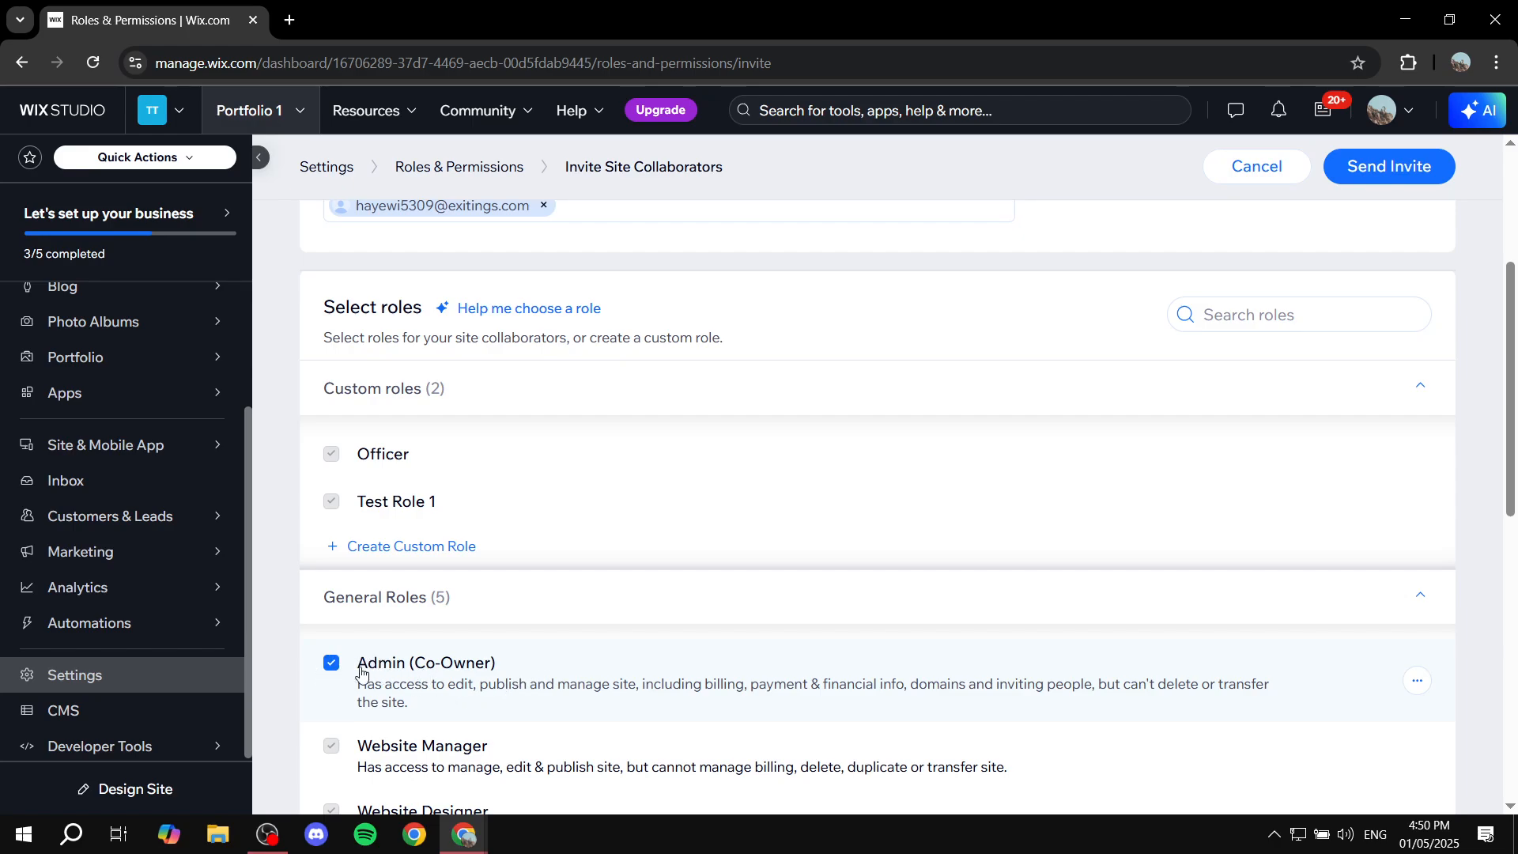
scroll(361, 672, down, 3)
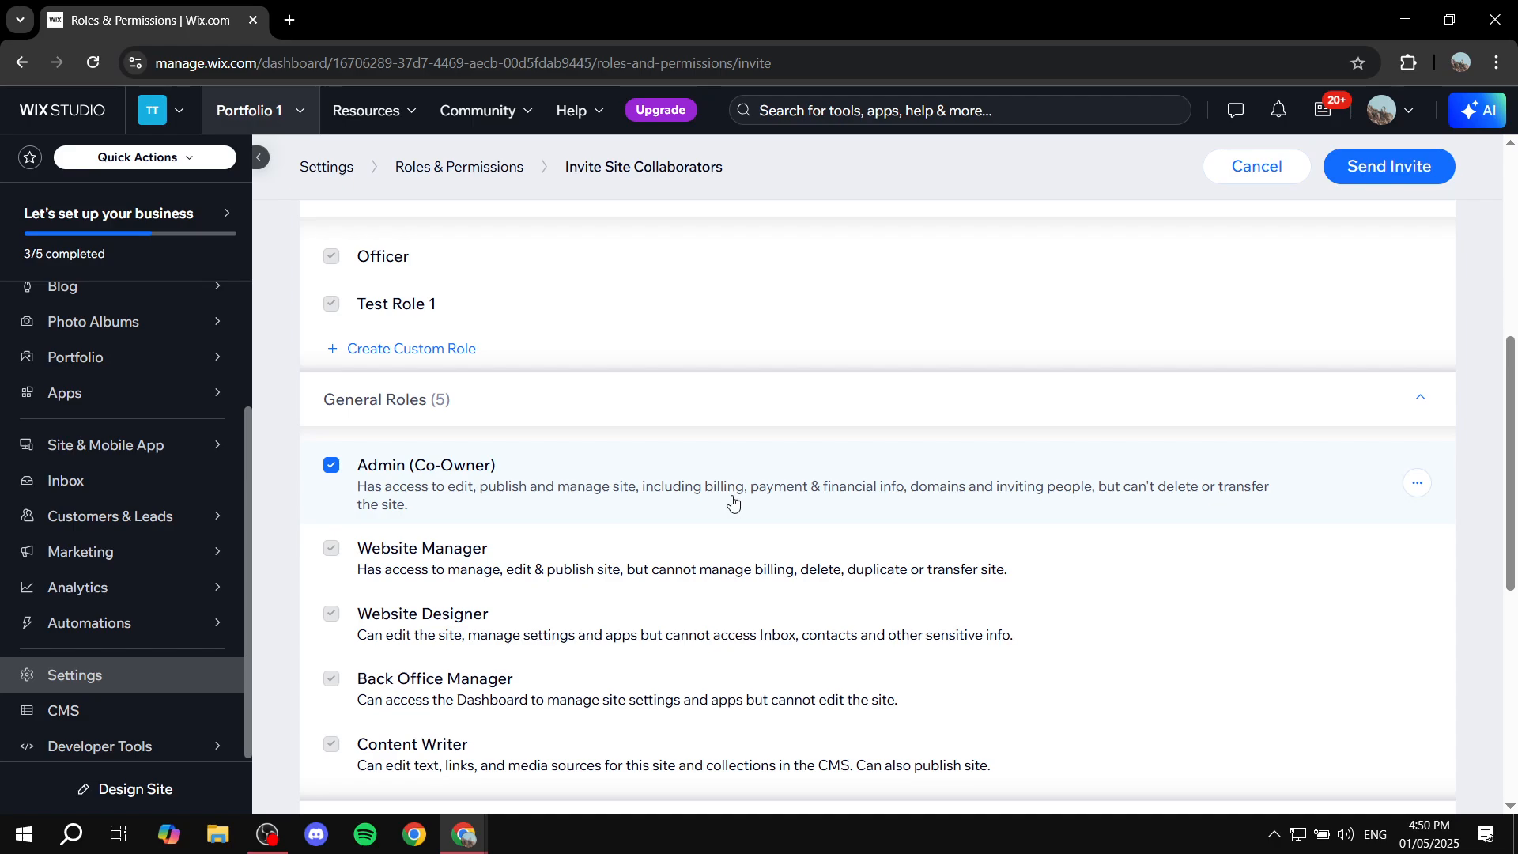
click(331, 466)
scroll(518, 481, up, 5)
scroll(370, 493, down, 2)
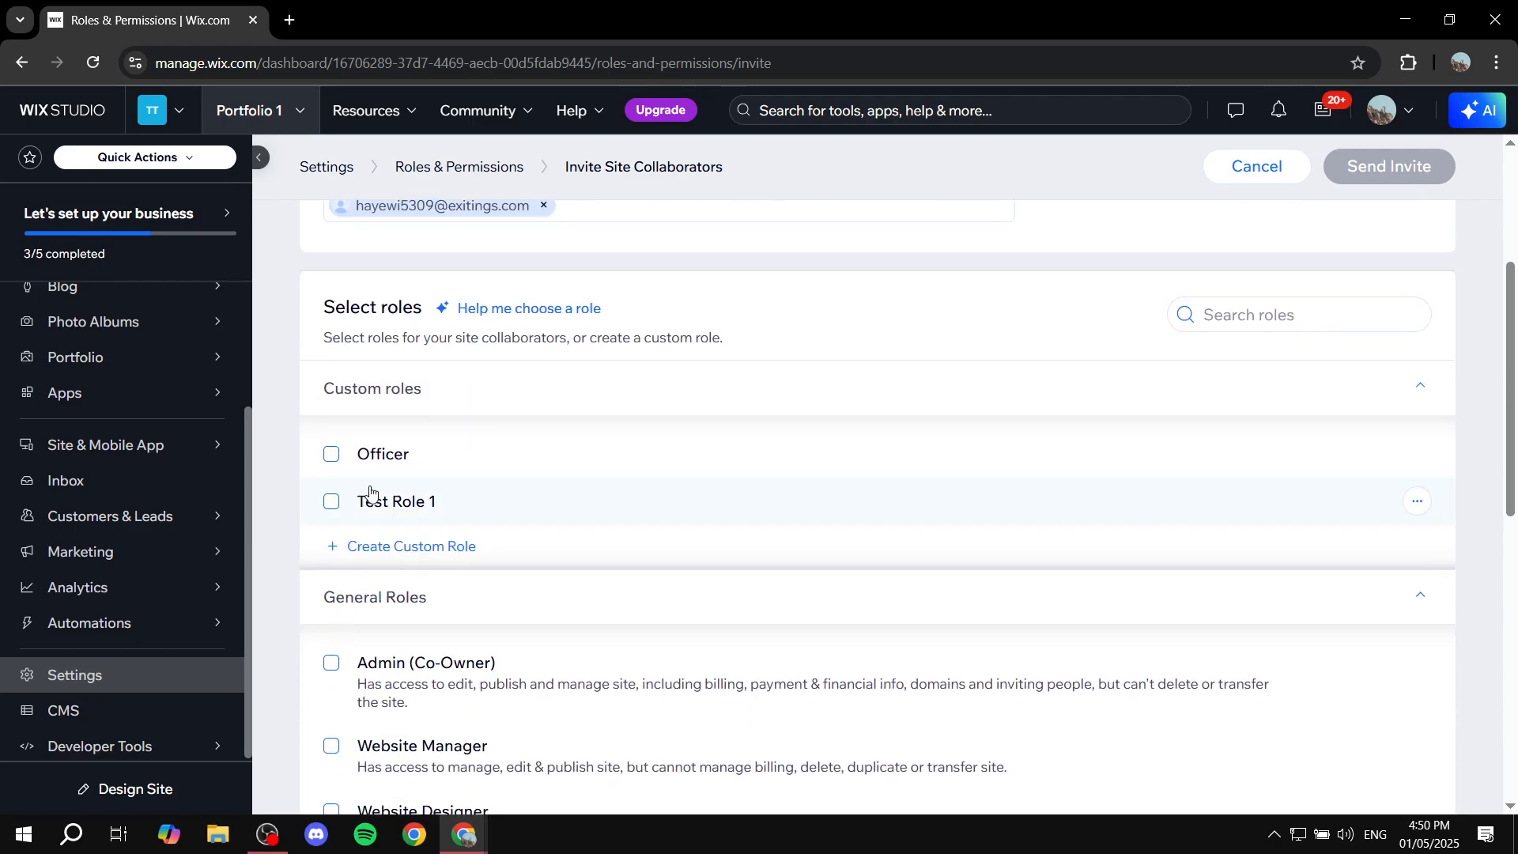
click(331, 501)
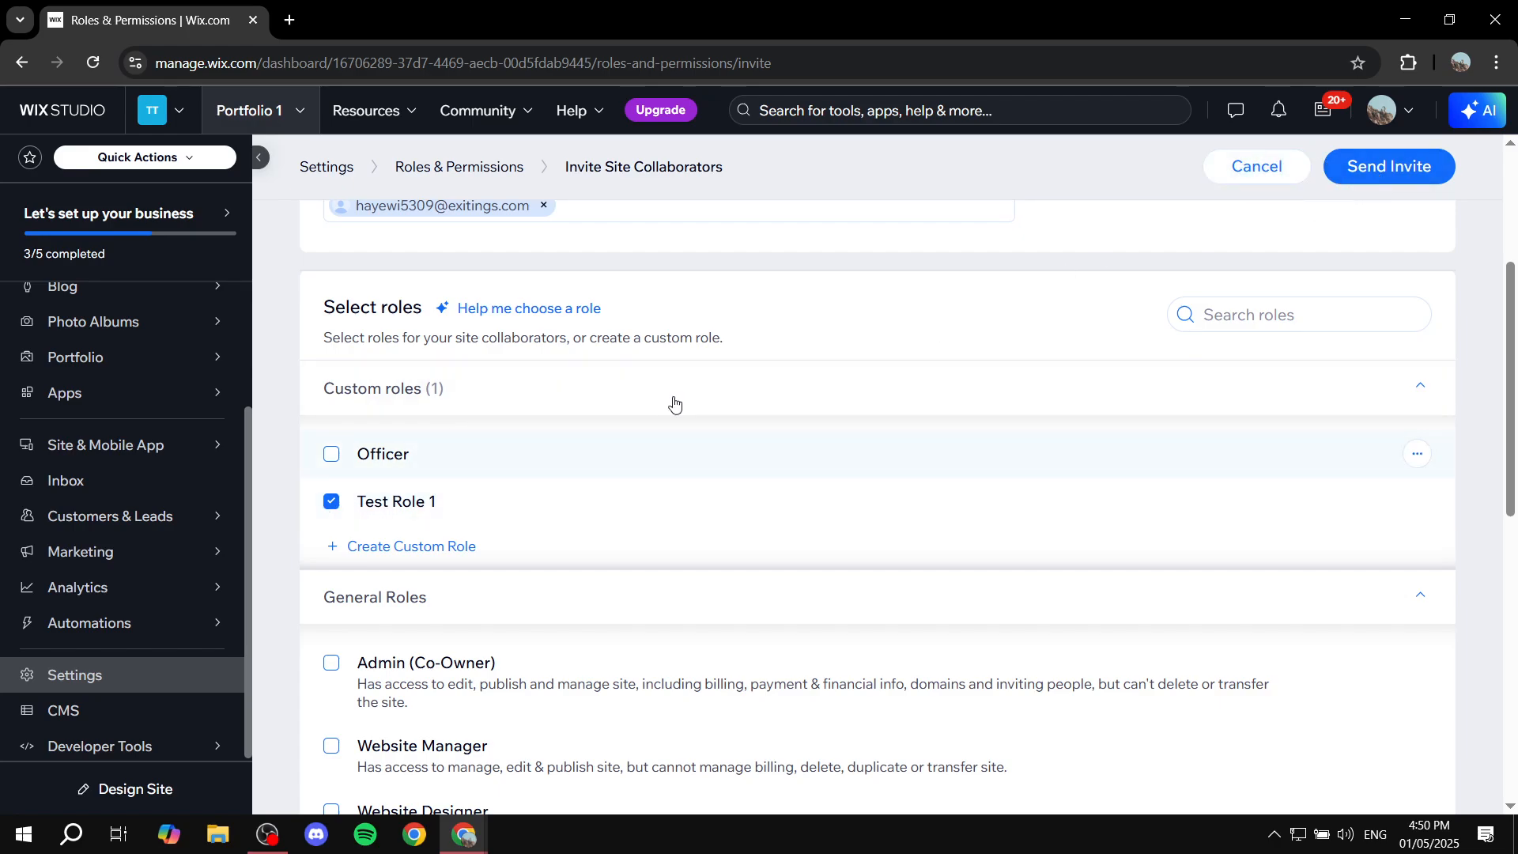
Send the collaborator invitation and skip the question about how you are connected.
click(1396, 170)
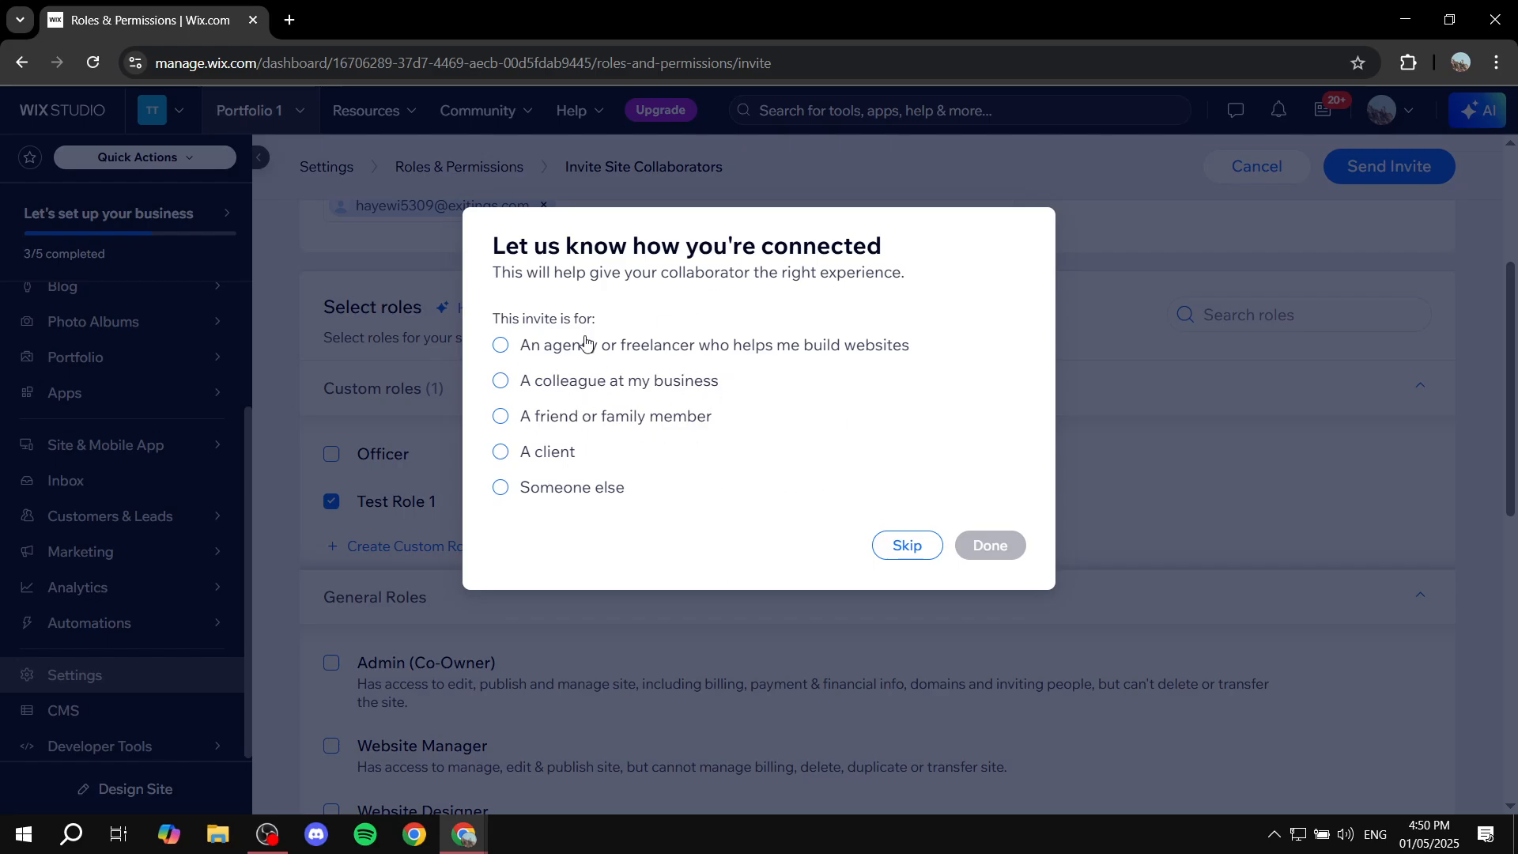
click(901, 545)
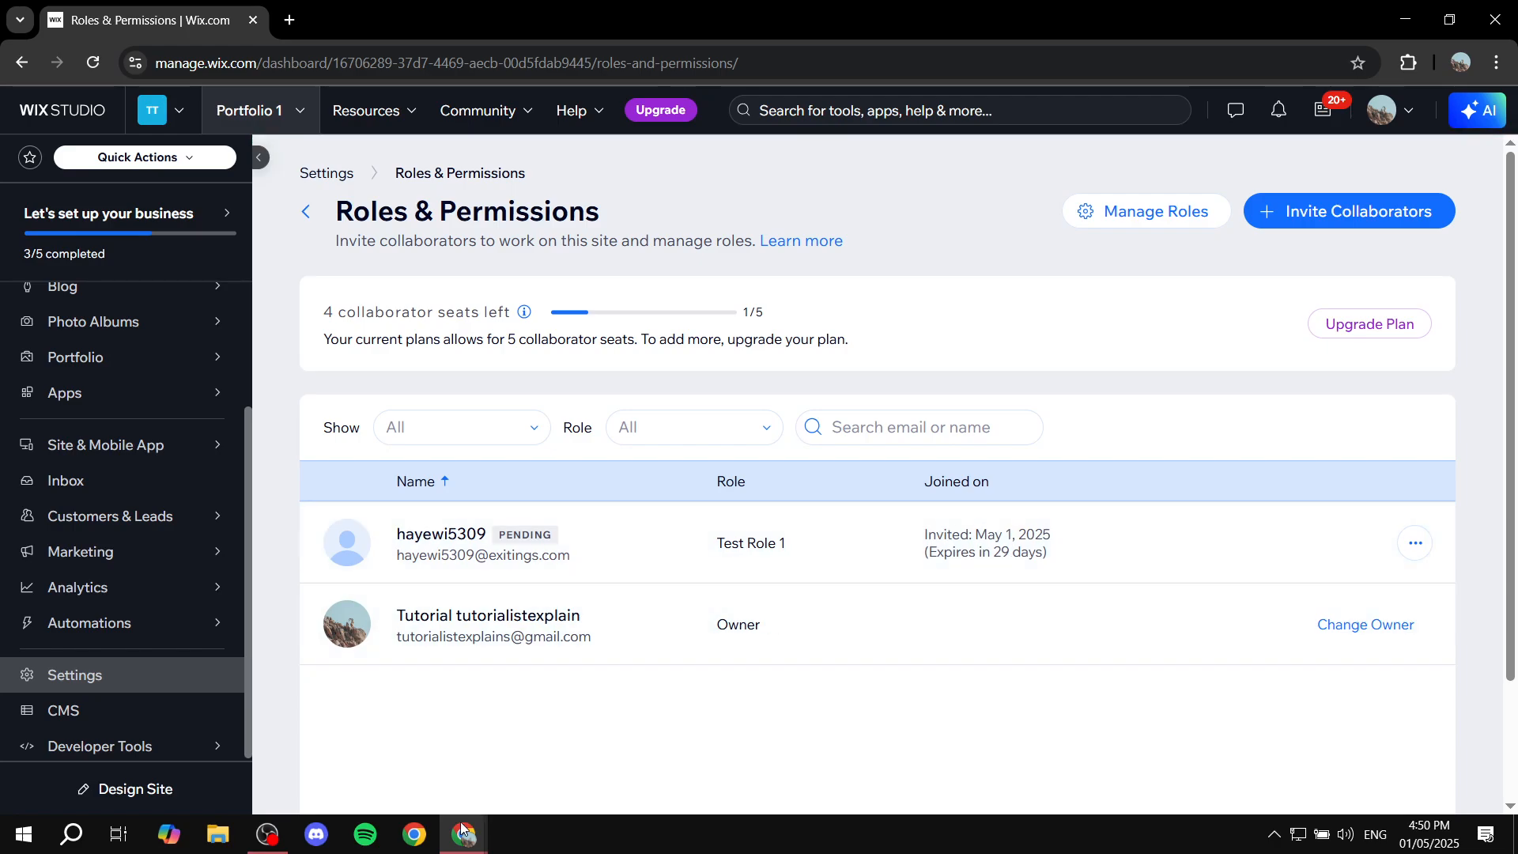
Switch to the Temp Mail inbox, open the Wix.com collaboration invitation email, and close the mailbox to return to Roles & Permissions.
mouse_move(464, 835)
click(553, 759)
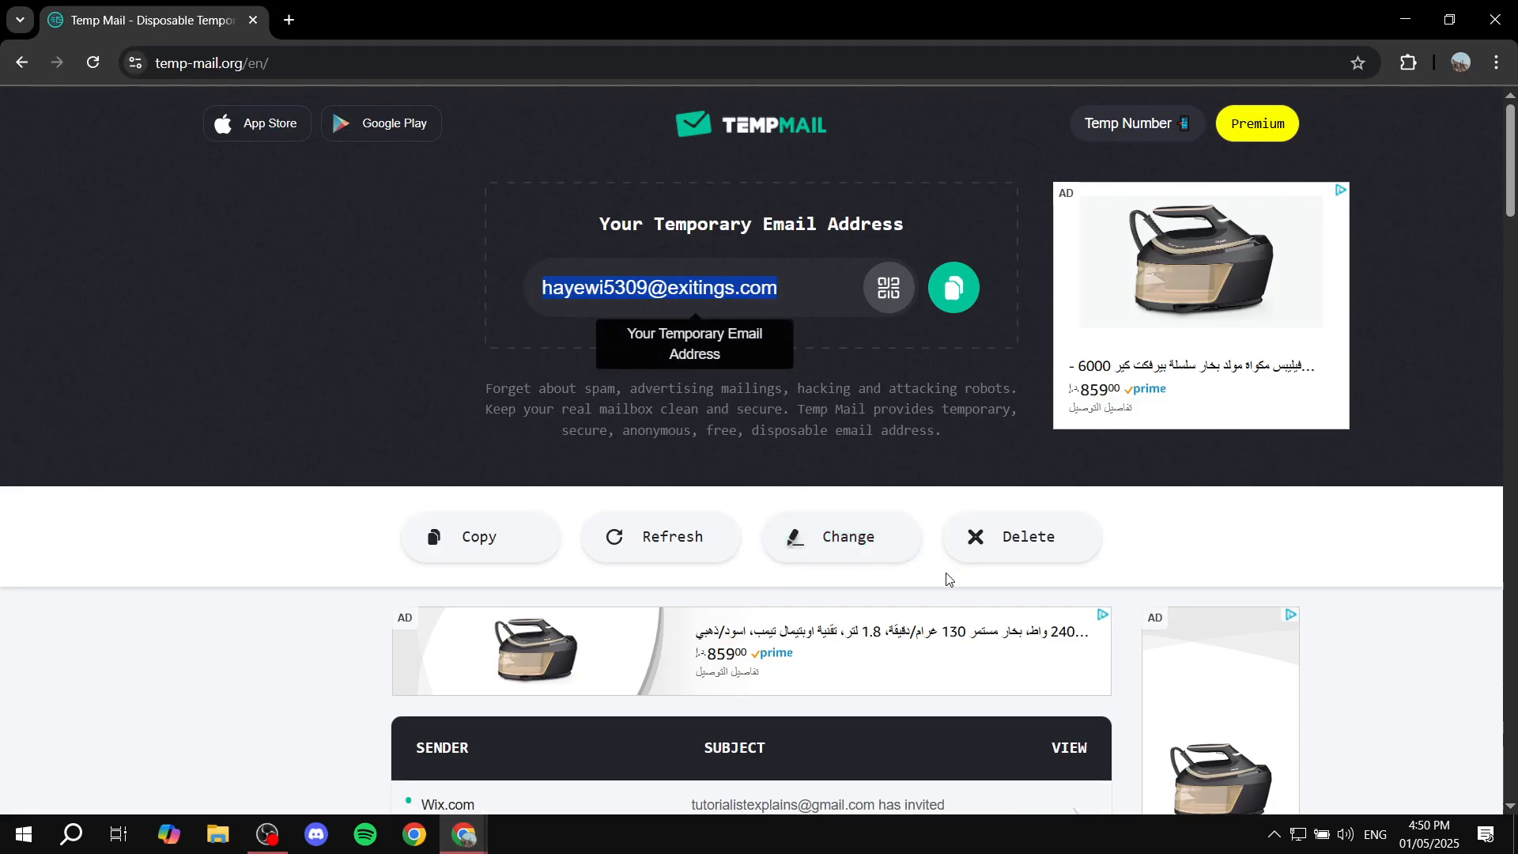
scroll(829, 551, down, 3)
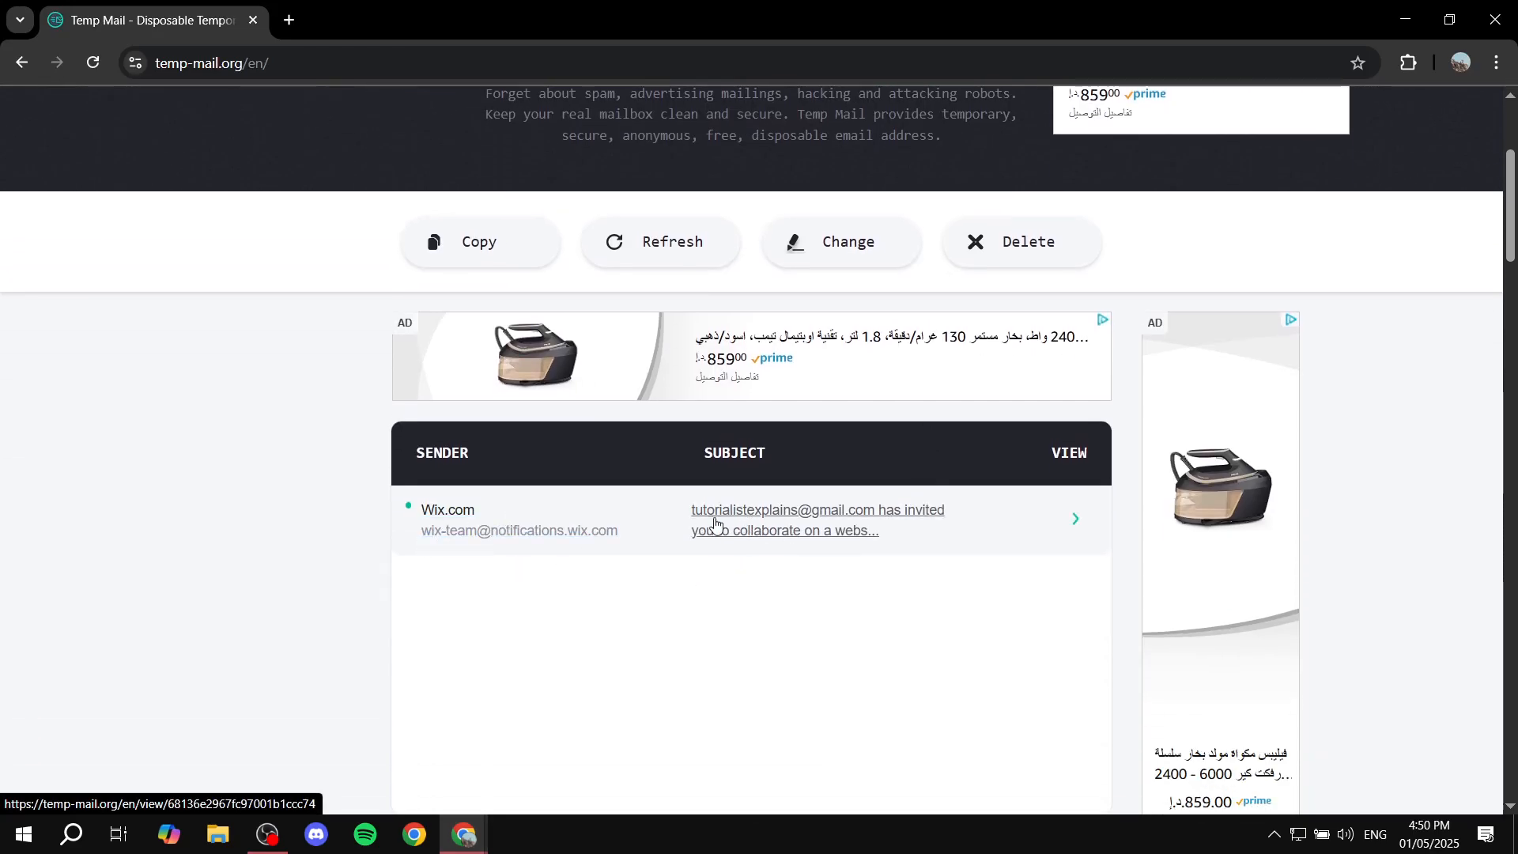
click(435, 527)
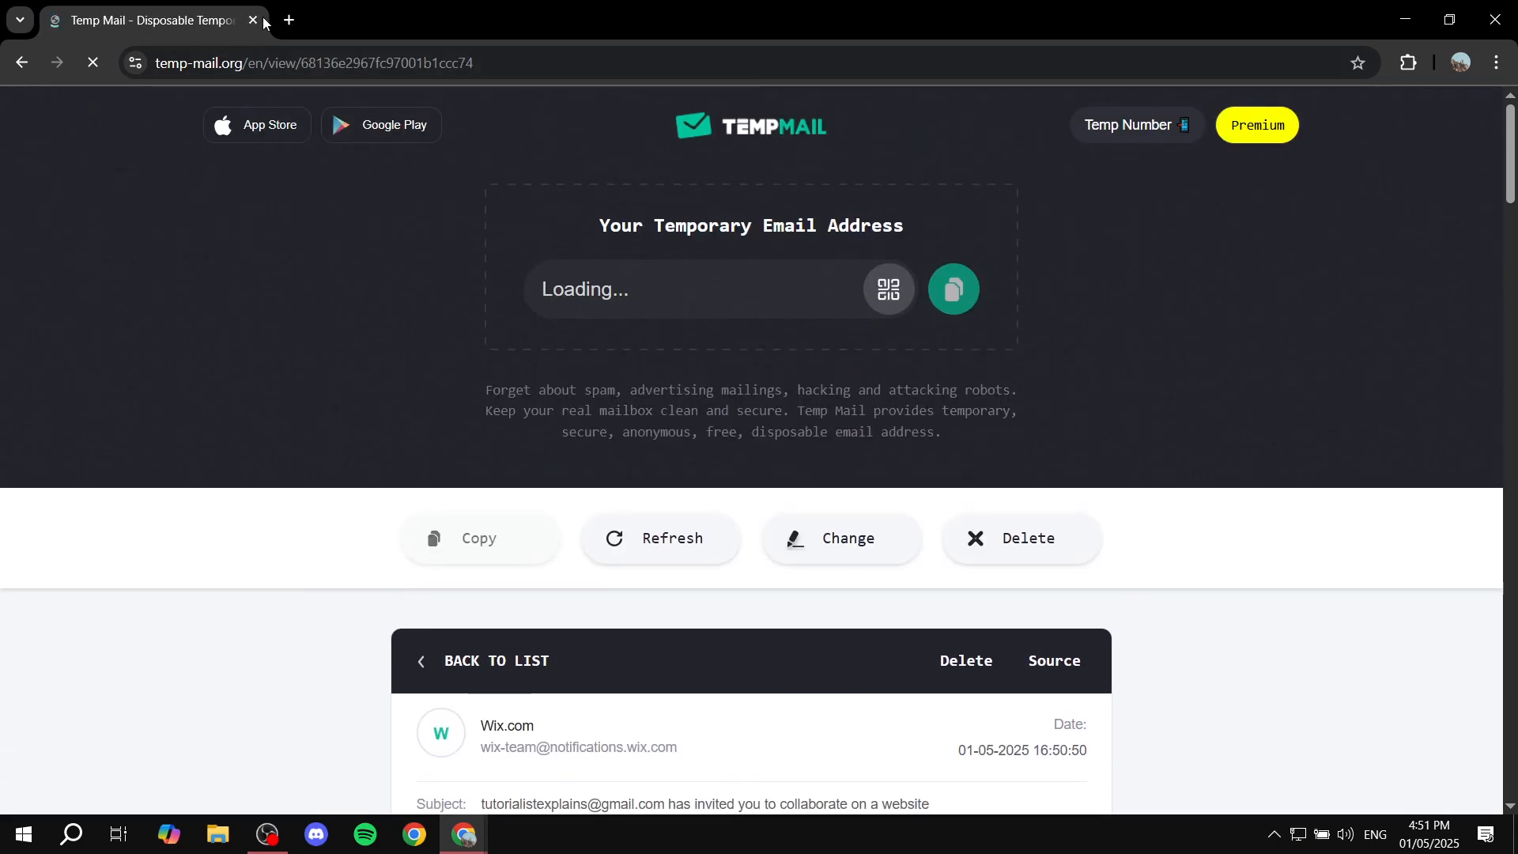
click(254, 20)
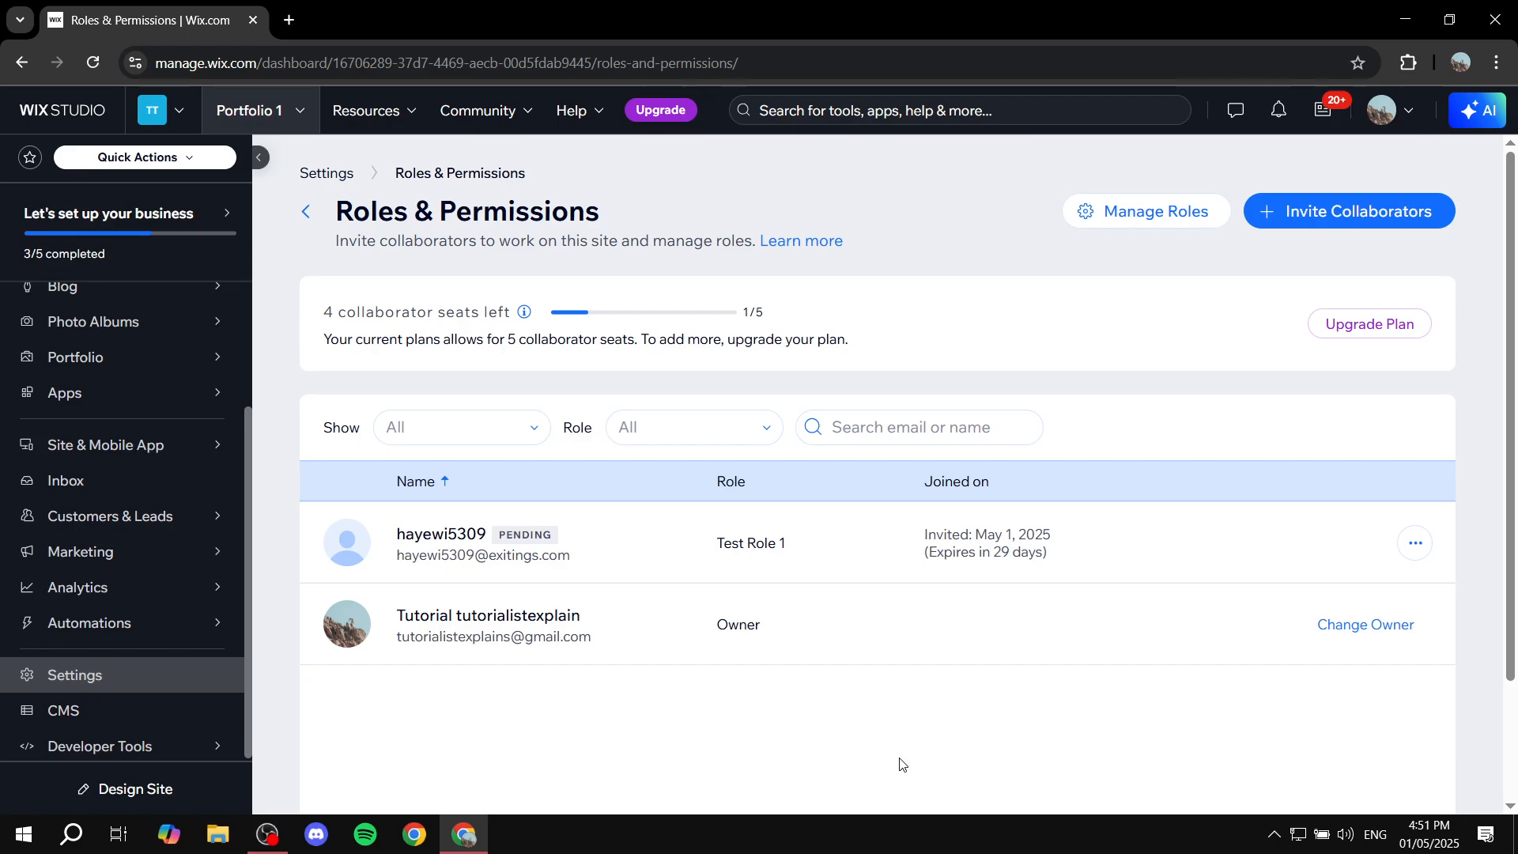
Review the roles offered for a new site collaborator invitation and cancel it without sending.
click(1316, 213)
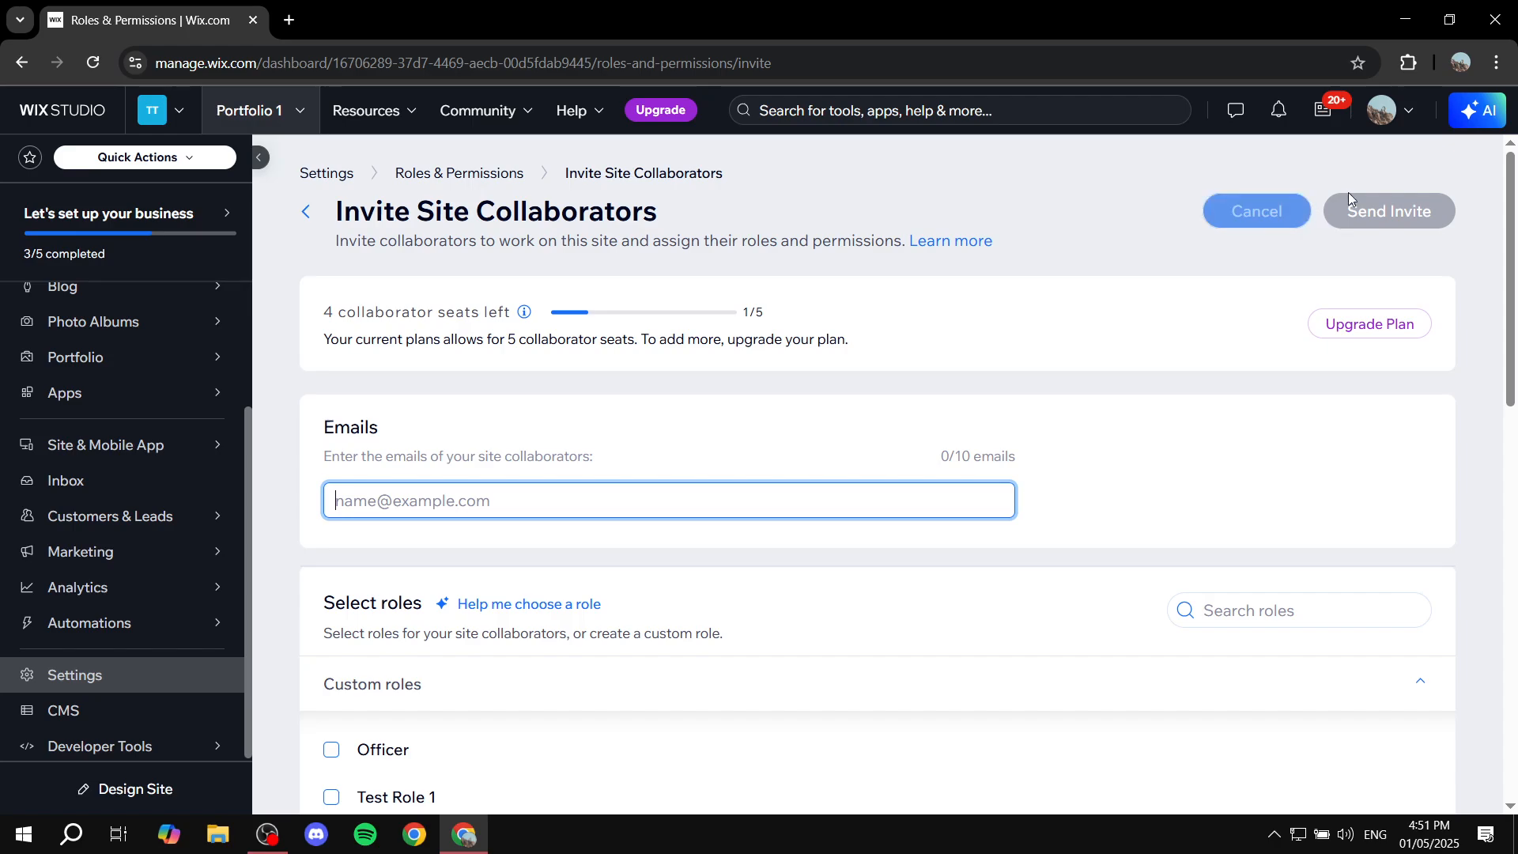
scroll(552, 599, down, 5)
scroll(475, 554, up, 5)
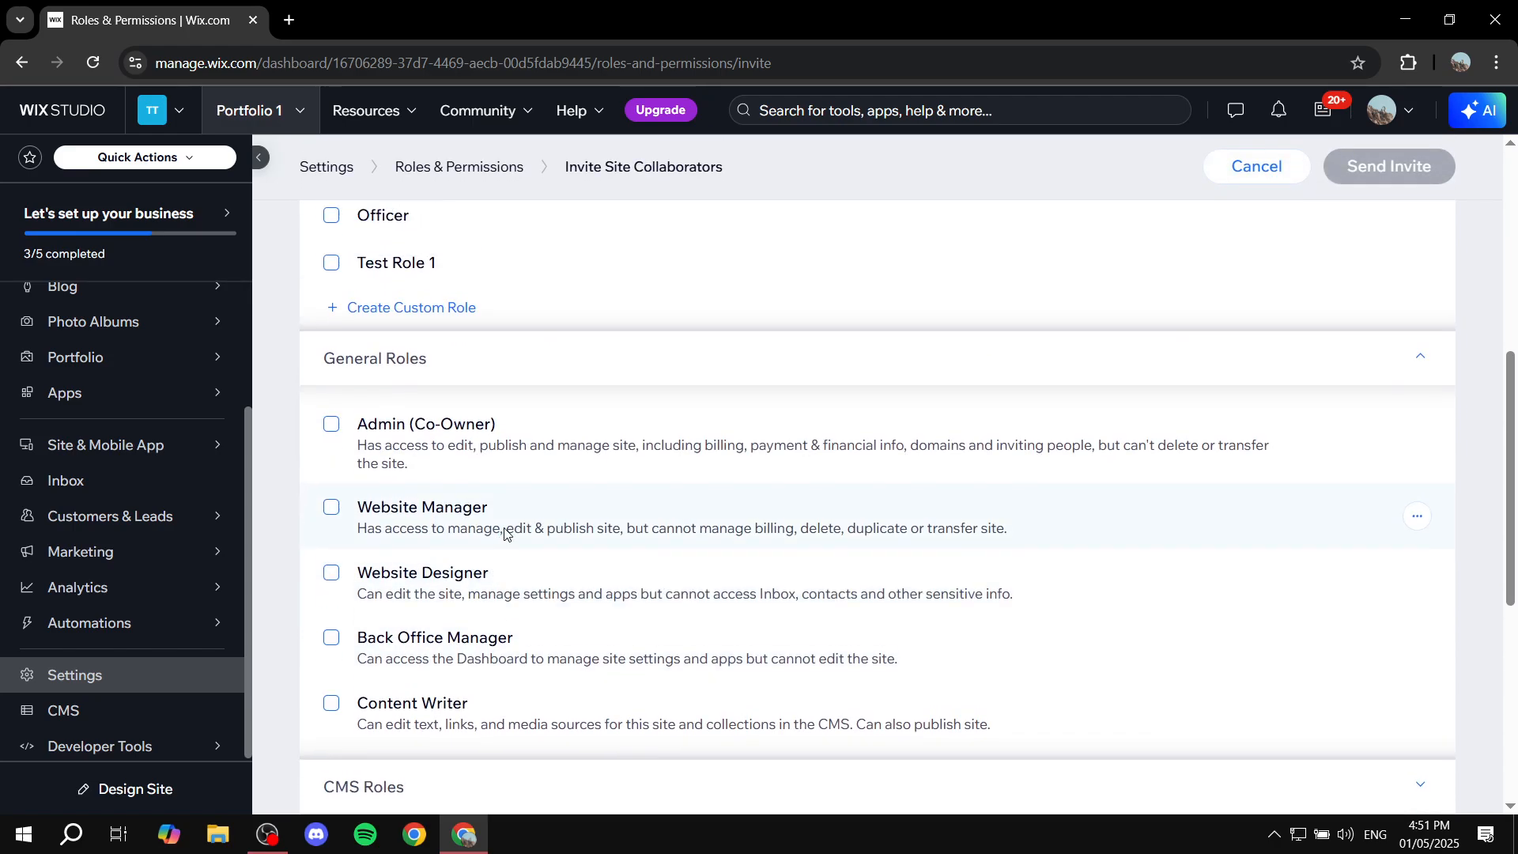
click(1256, 212)
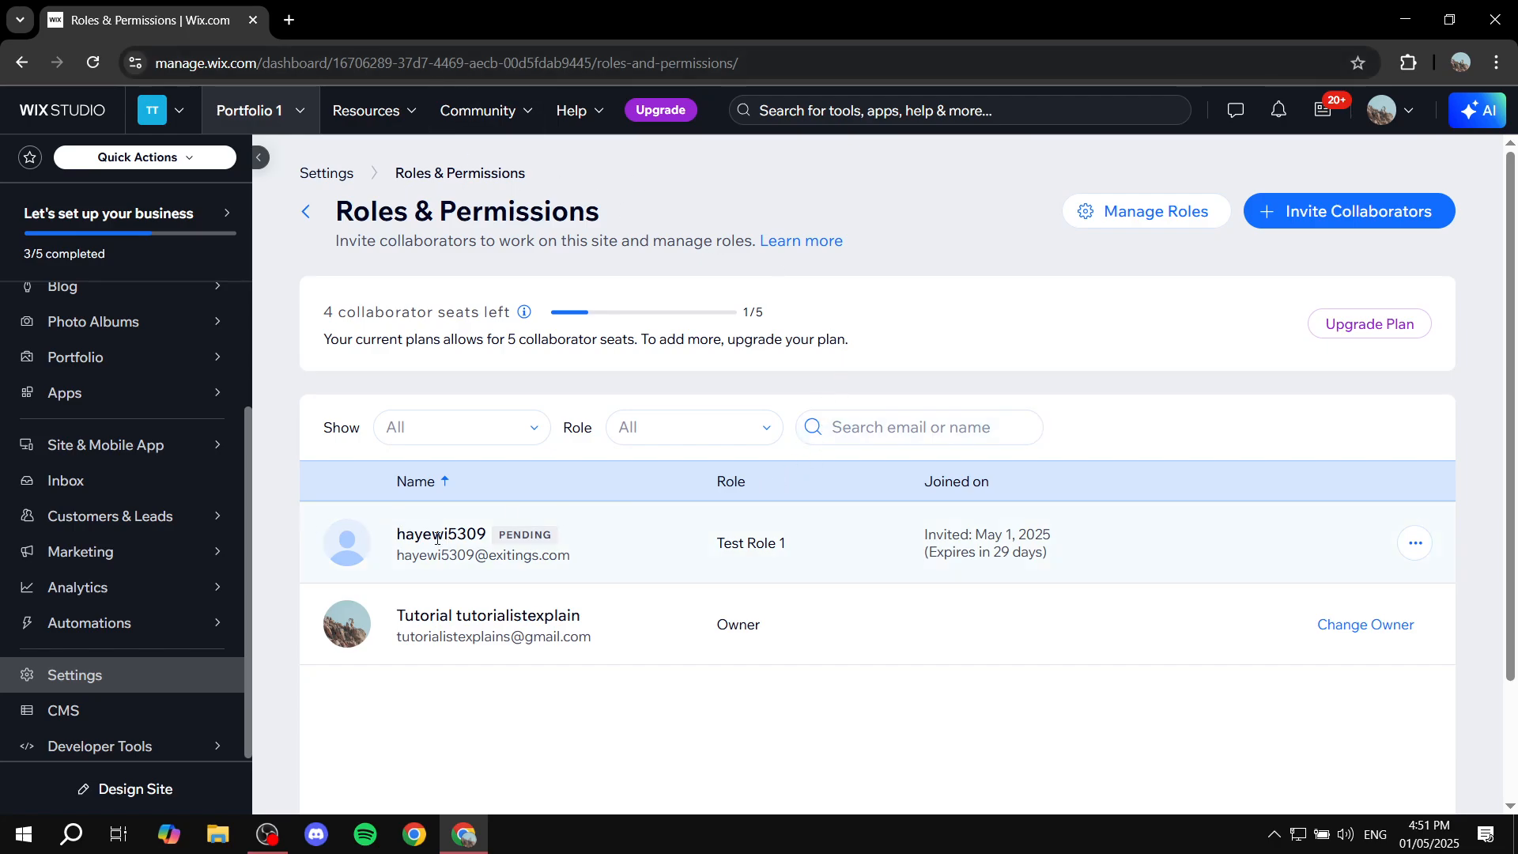
Change the pending collaborator's role from Test Role 1 to Admin (Co-Owner) and save it.
click(1423, 553)
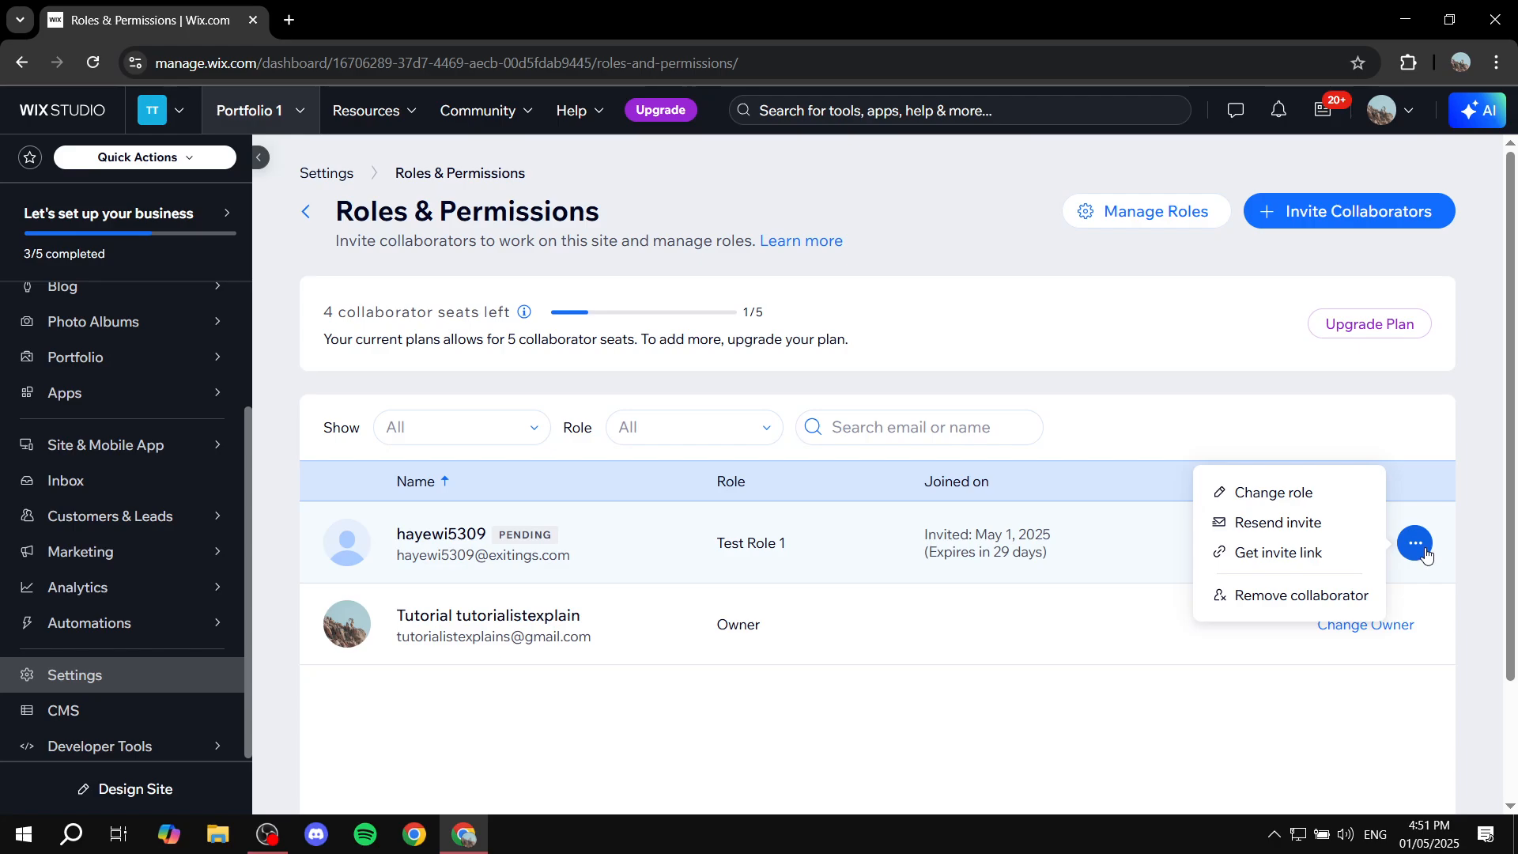
click(1288, 504)
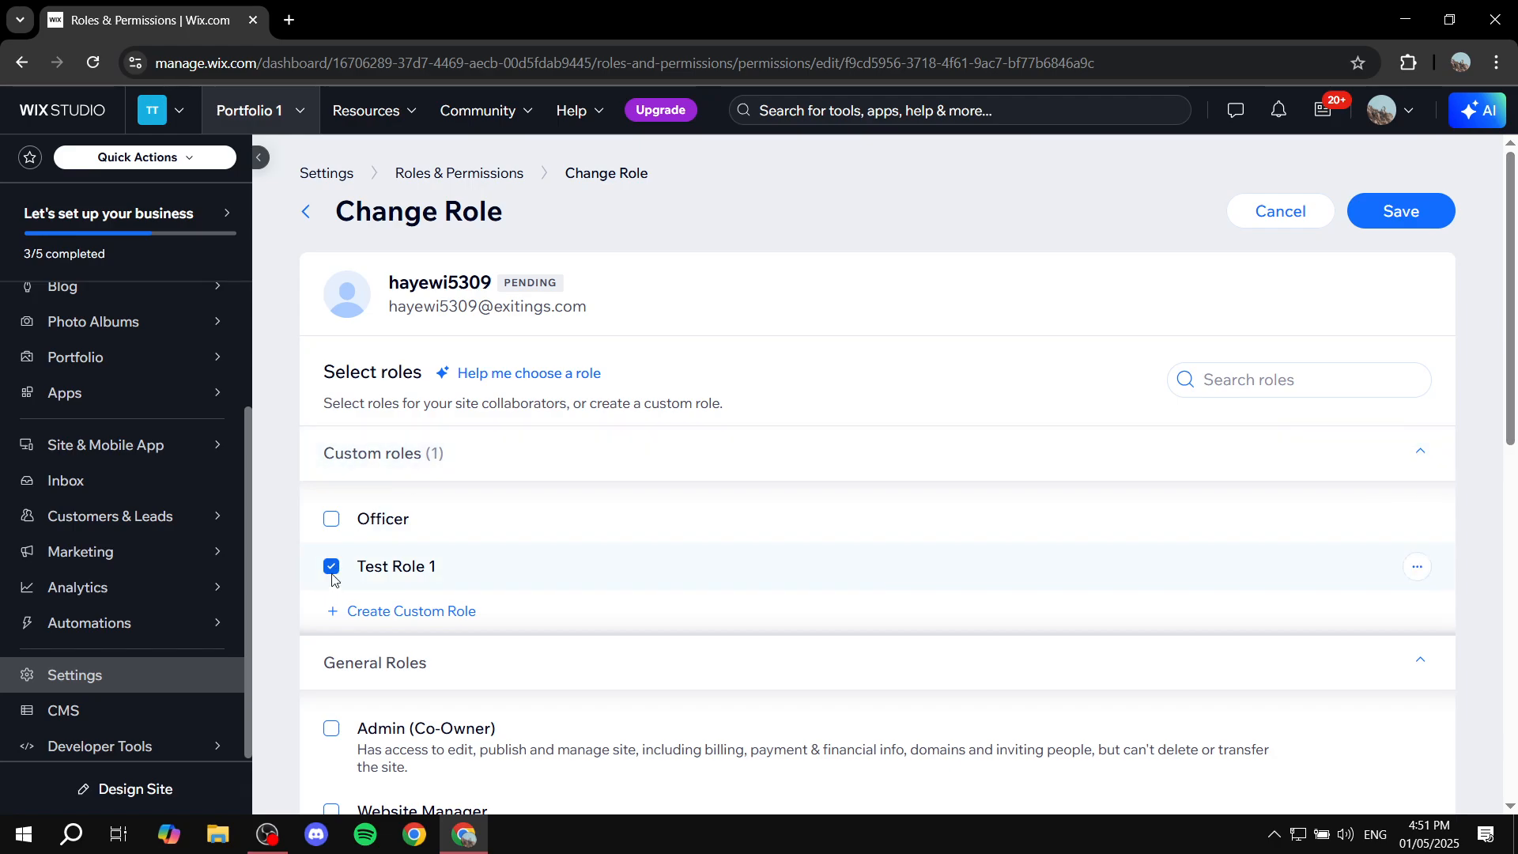
click(332, 575)
scroll(330, 583, down, 4)
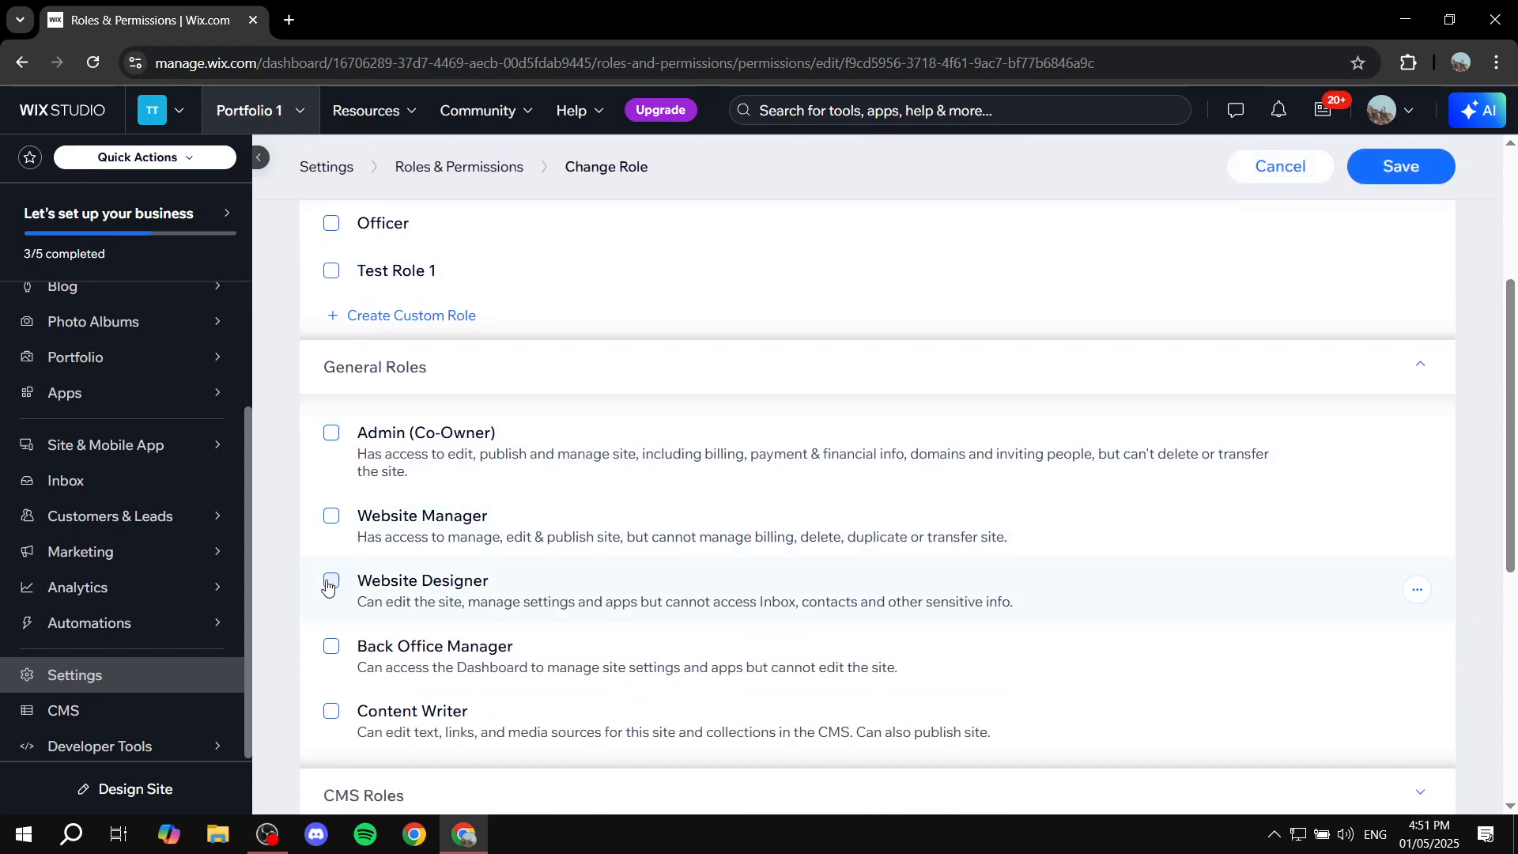
click(331, 433)
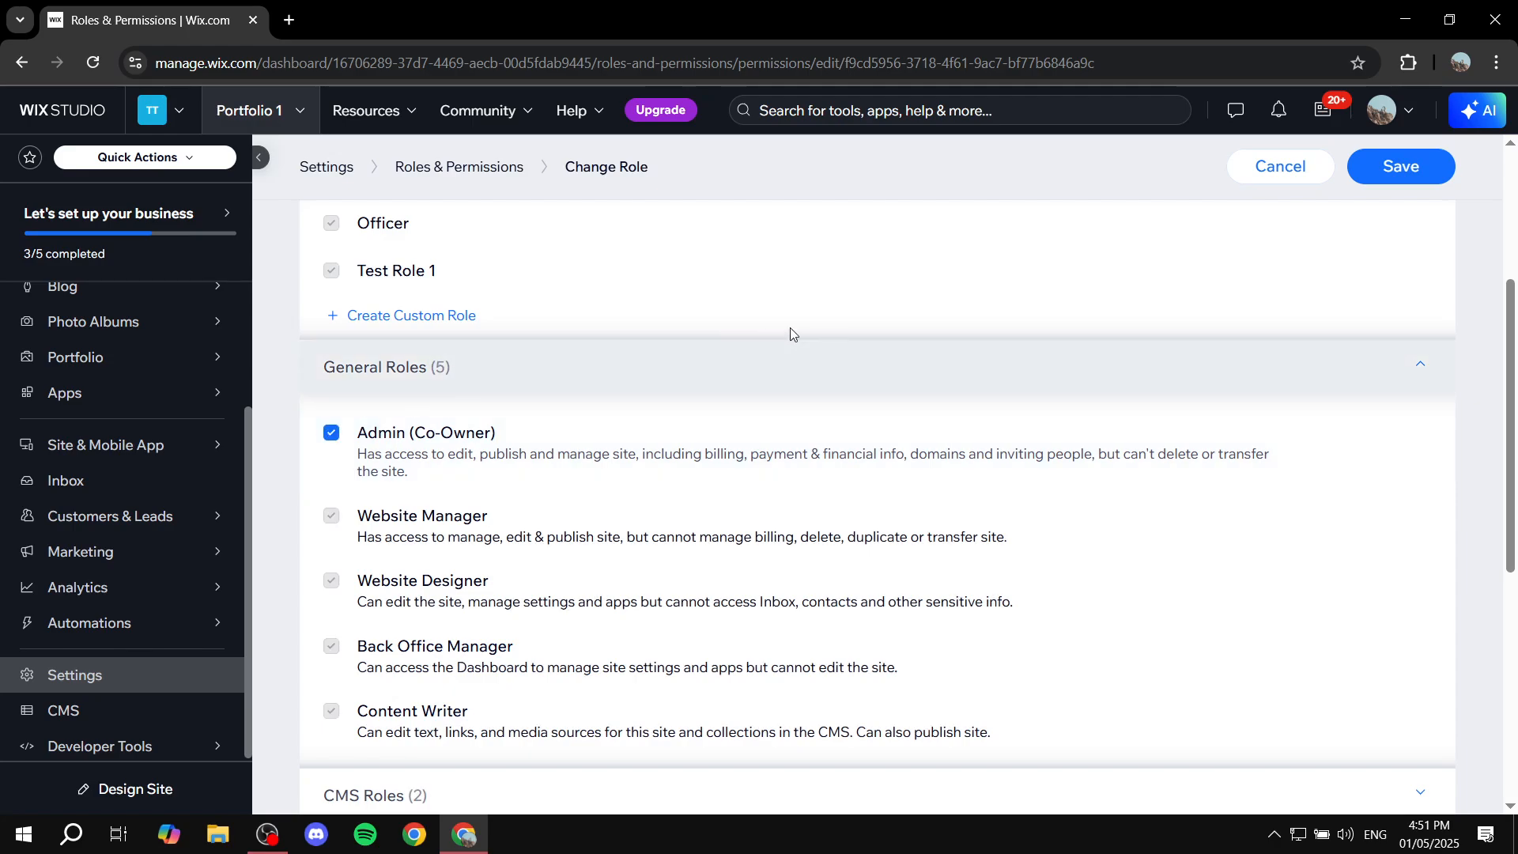
scroll(1415, 214, up, 4)
click(1416, 212)
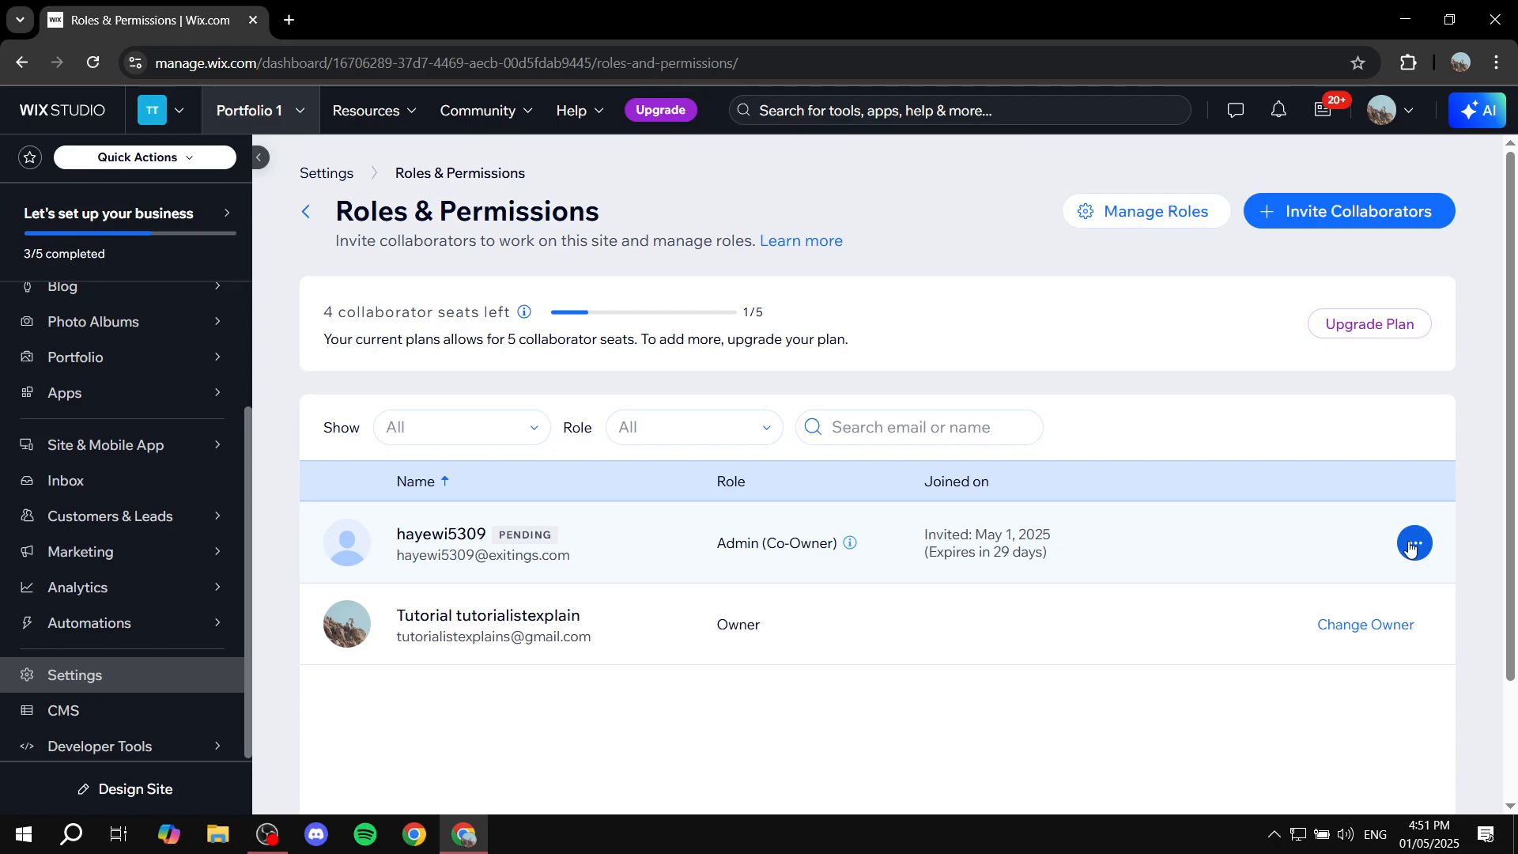
Remove the pending collaborator from the site and confirm the removal.
click(1414, 541)
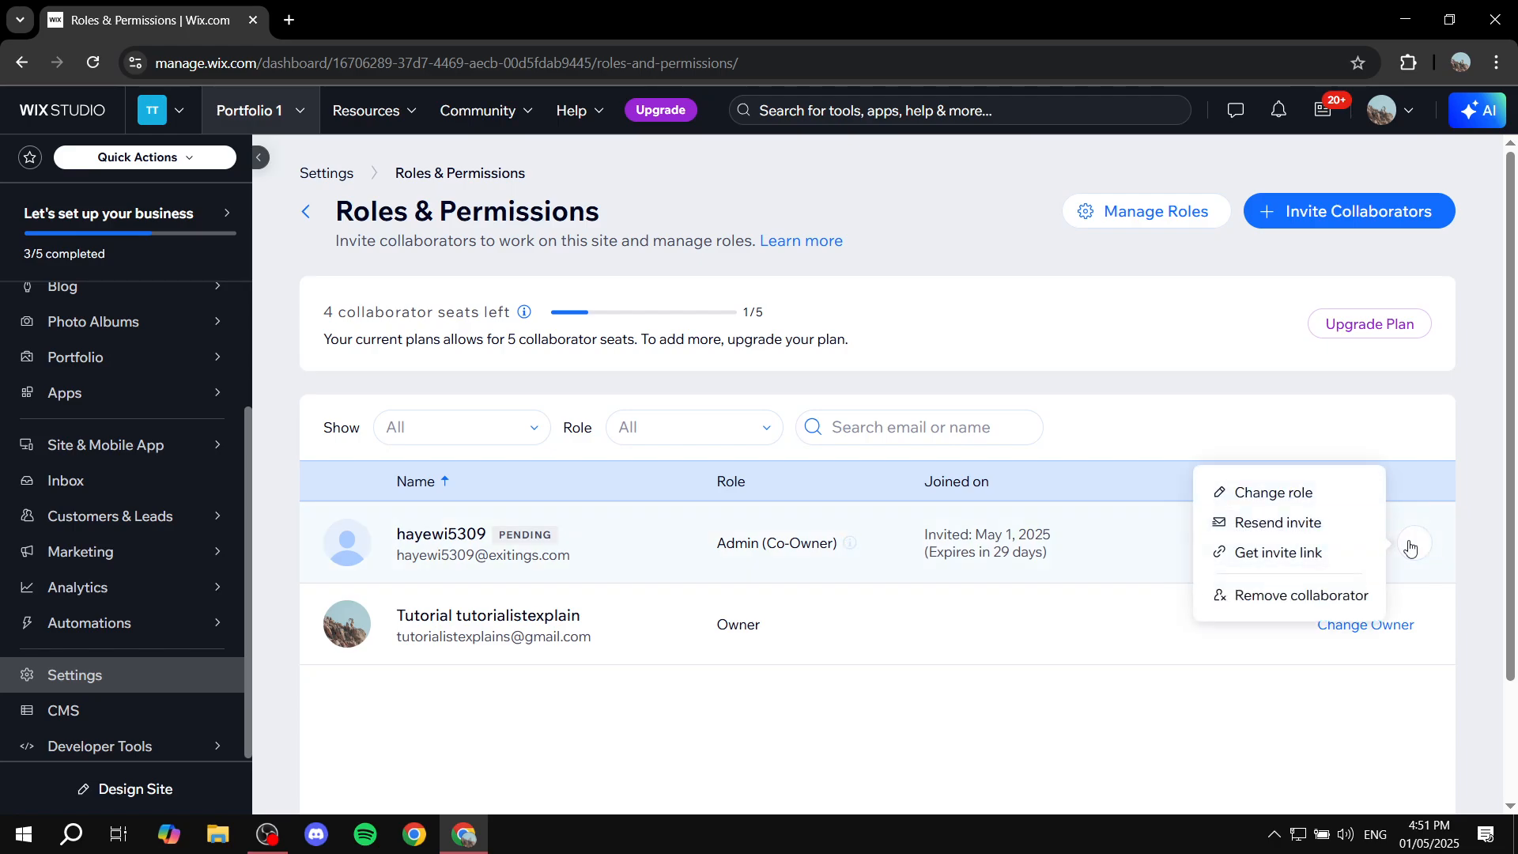
click(1267, 598)
click(915, 508)
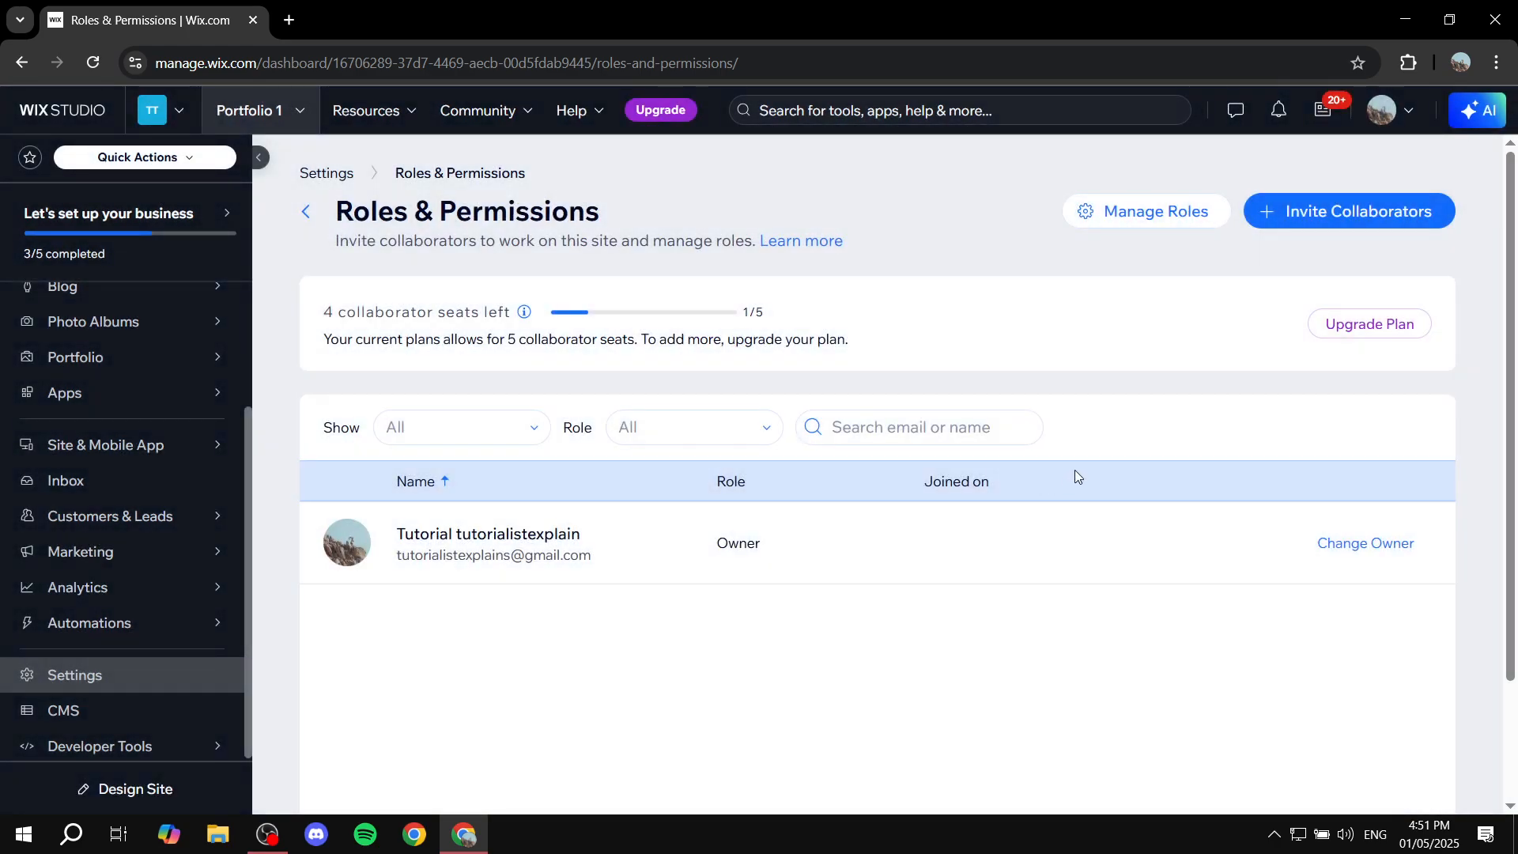